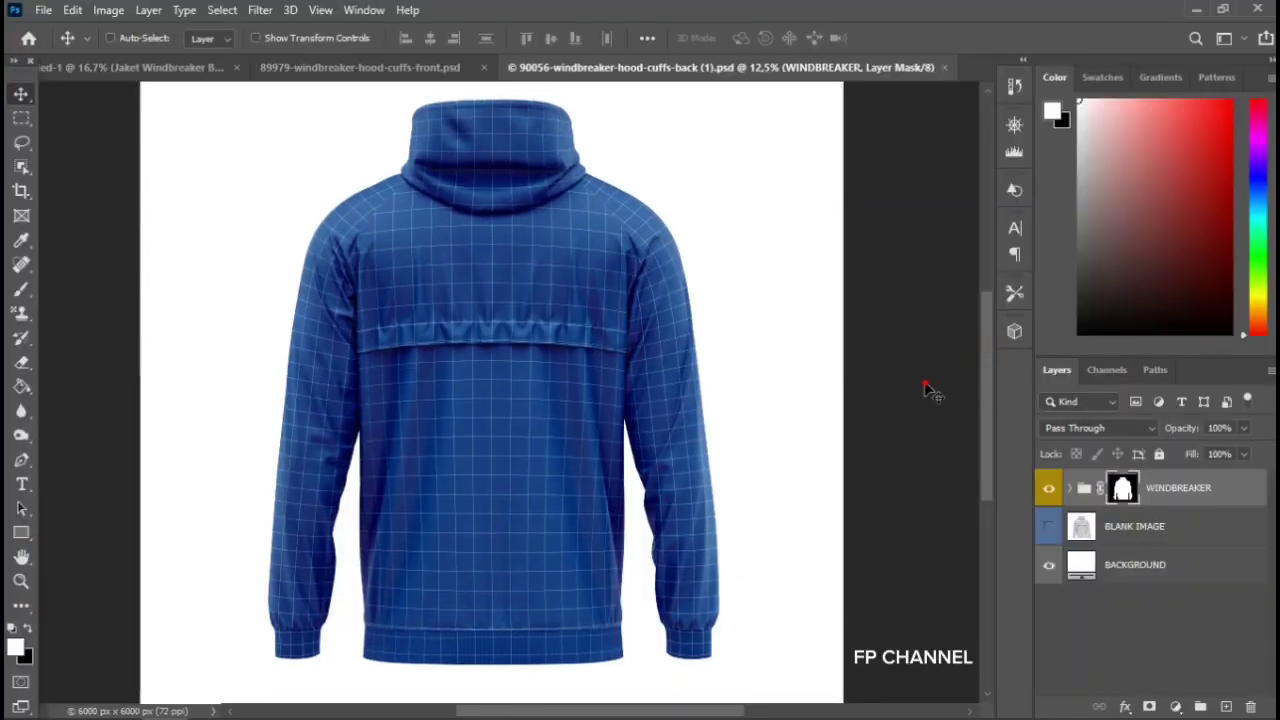
Hide the background, highlights and shadows layers, and expand the WINDBREAKER and SMARTS groups
{"action": "left_click", "coordinate": [1049, 566]}
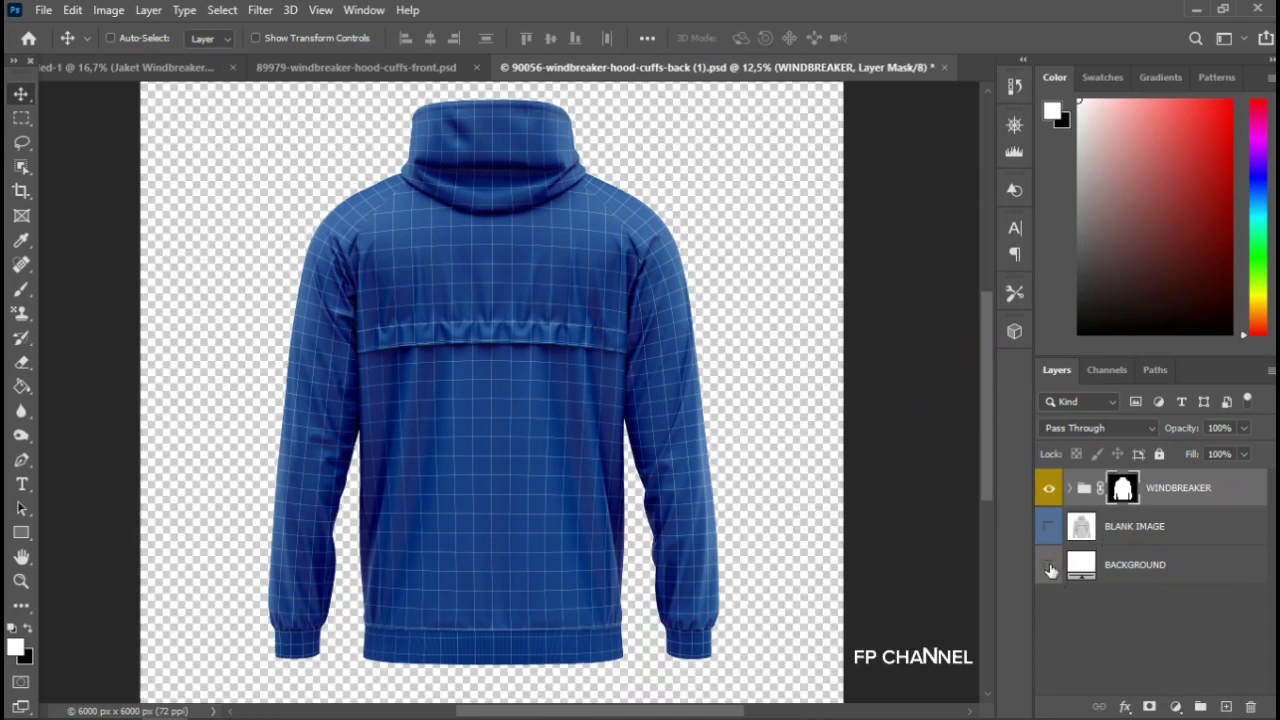
{"action": "left_click", "coordinate": [1069, 488]}
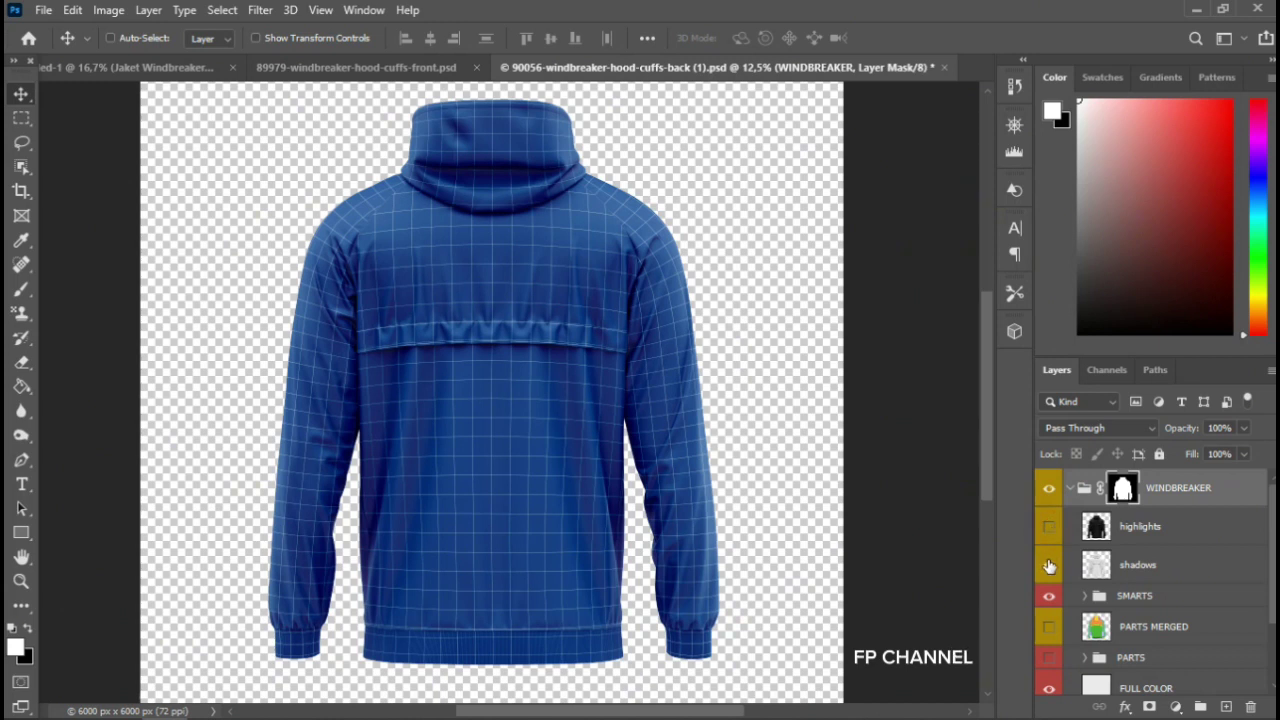
{"action": "left_click", "coordinate": [1048, 526]}
{"action": "left_click", "coordinate": [1047, 566]}
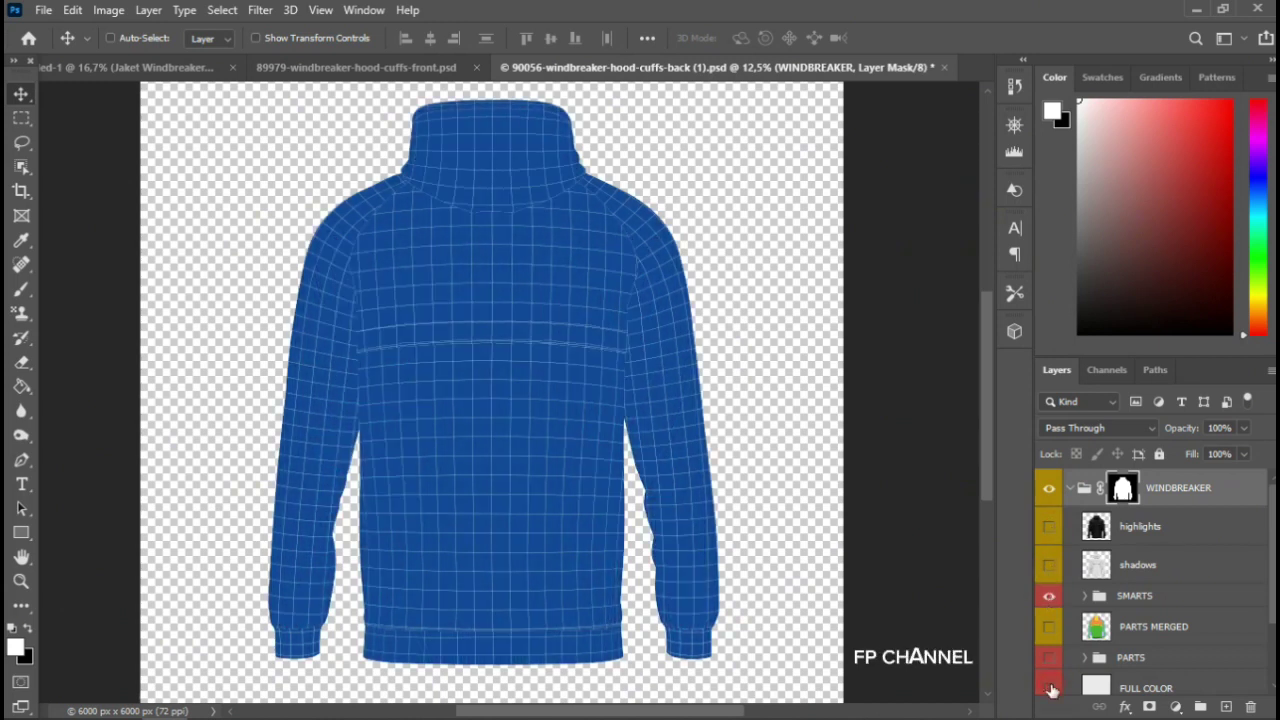
{"action": "left_click", "coordinate": [1049, 597]}
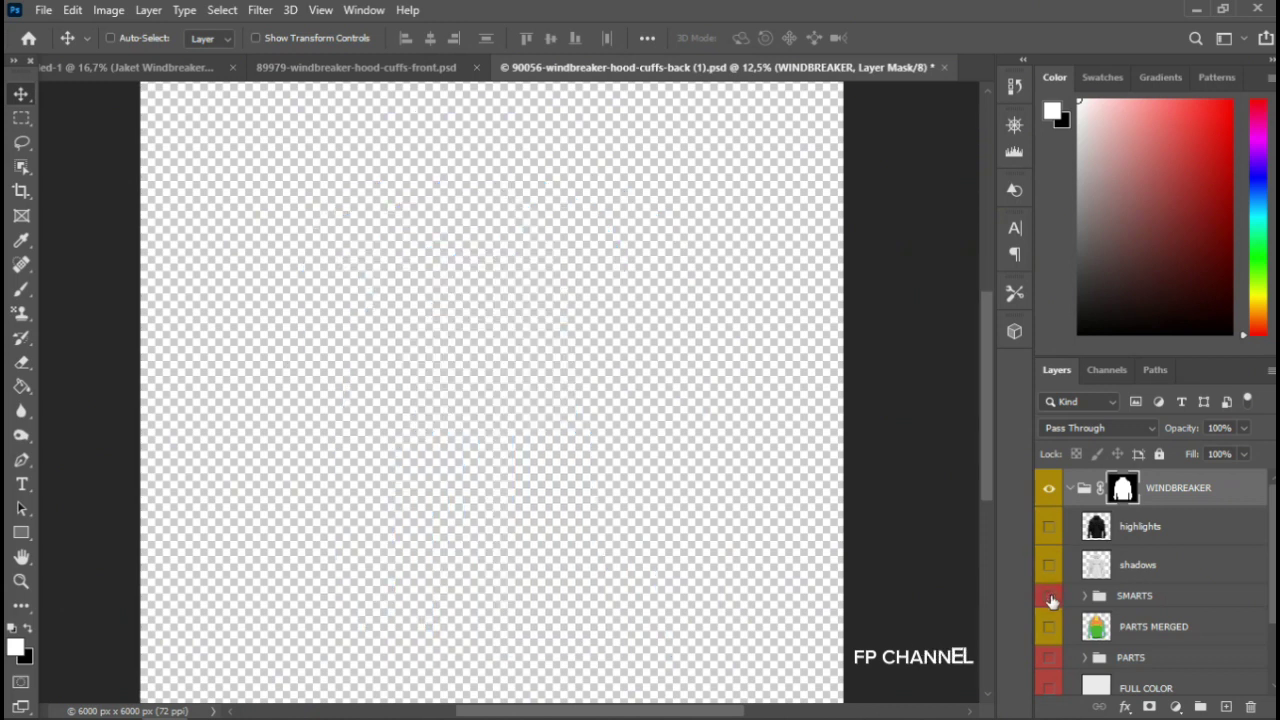
{"action": "left_click", "coordinate": [1049, 597]}
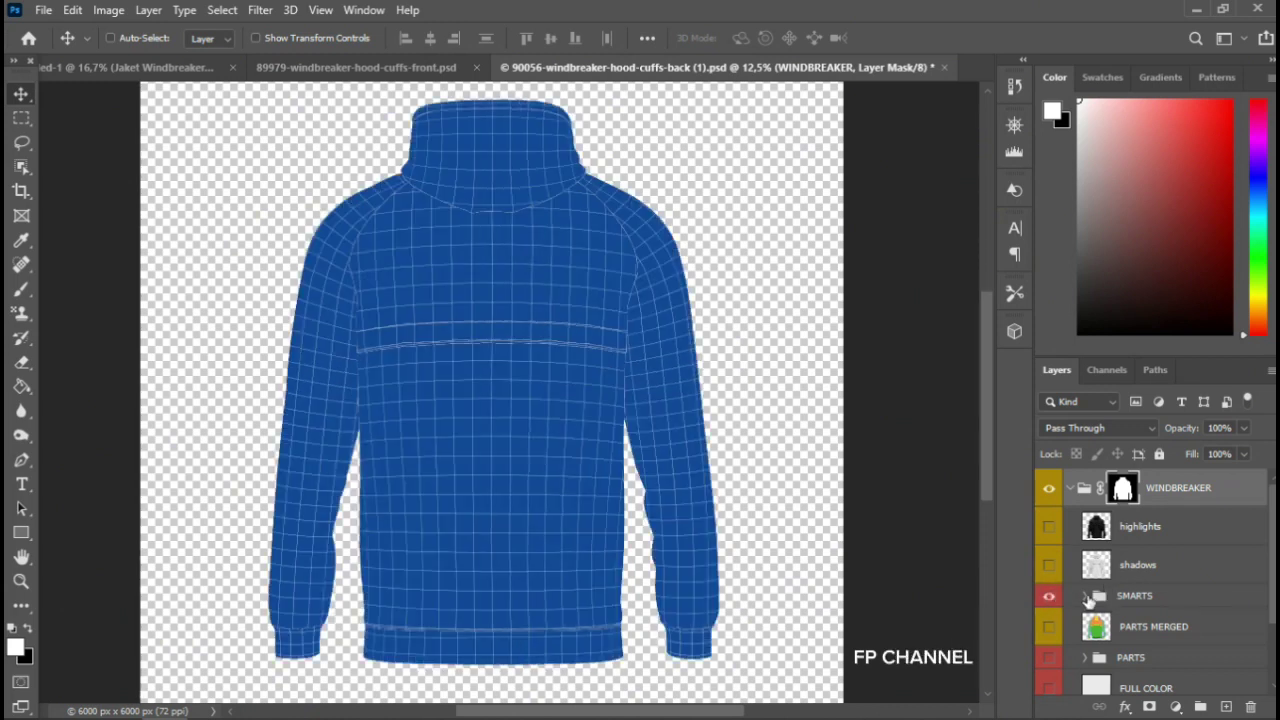
{"action": "left_click", "coordinate": [1086, 596]}
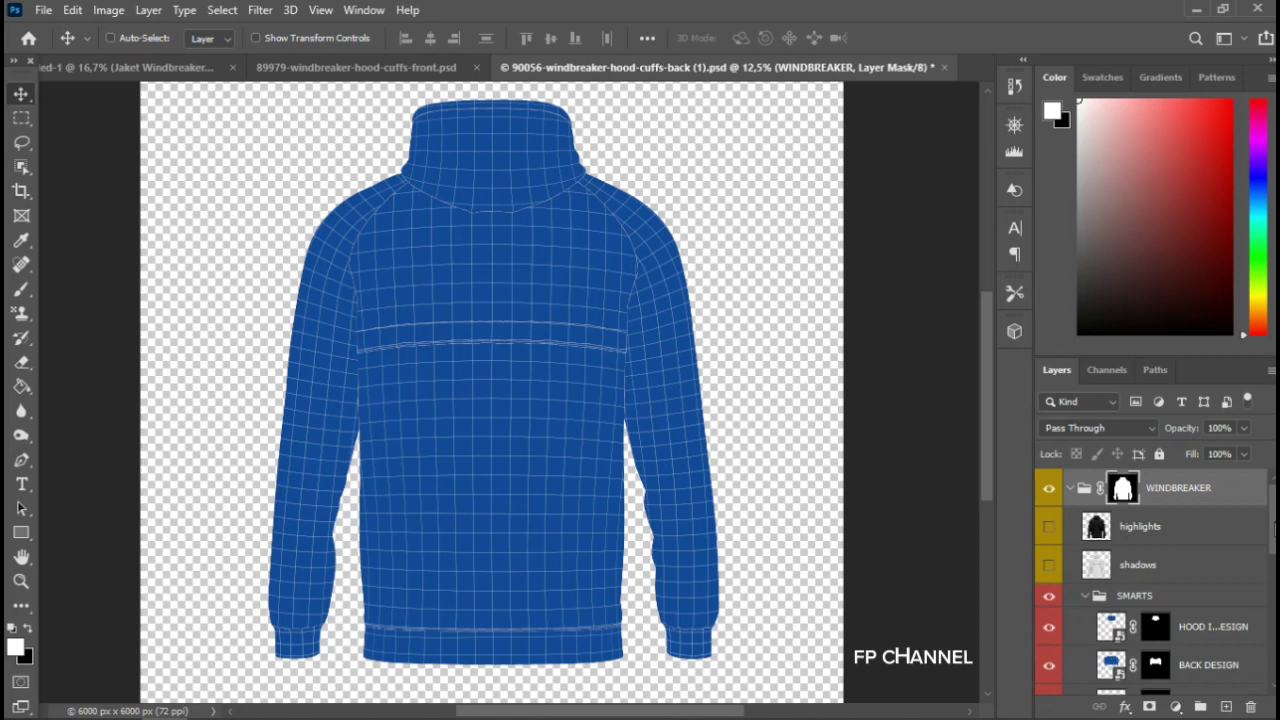
{"action": "scroll", "coordinate": [1150, 580], "scroll_direction": "down", "scroll_amount": 2}
{"action": "scroll", "coordinate": [1150, 580], "scroll_direction": "down", "scroll_amount": 1}
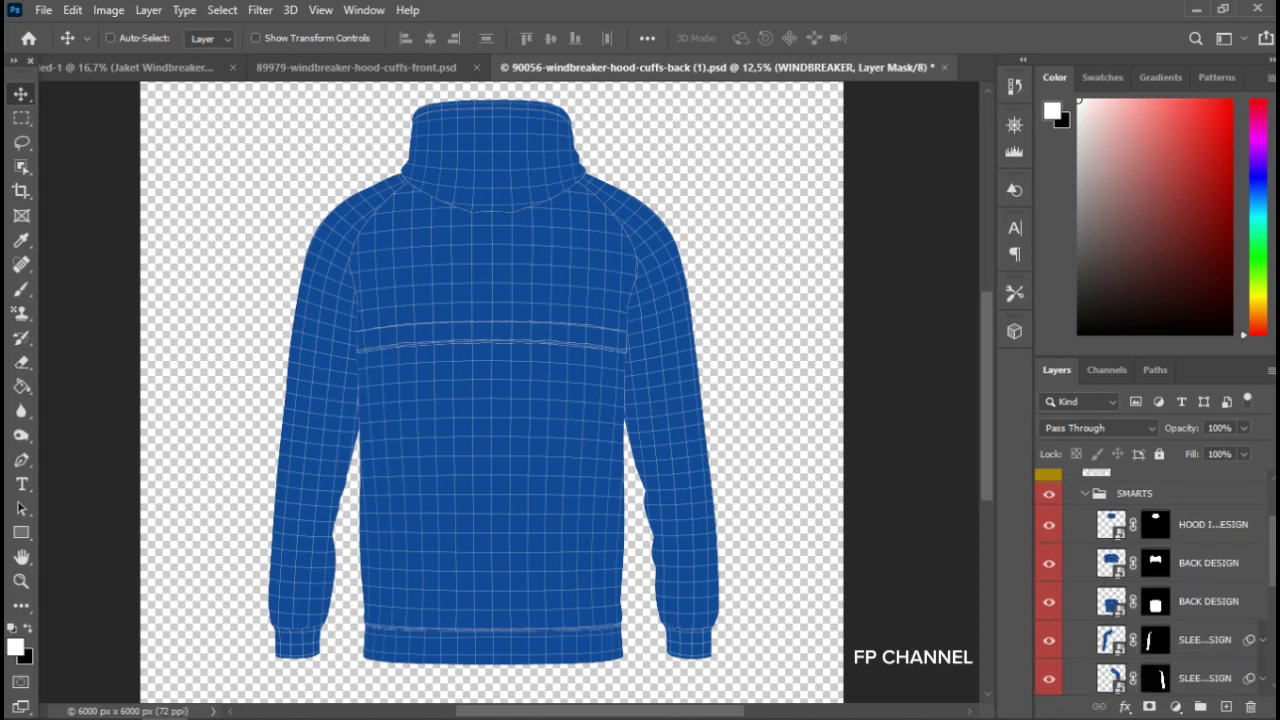
Hide the hood, both BACK DESIGN, both sleeve, waist hem and both cuff layers
{"action": "left_click", "coordinate": [1049, 524]}
{"action": "left_click", "coordinate": [1049, 563]}
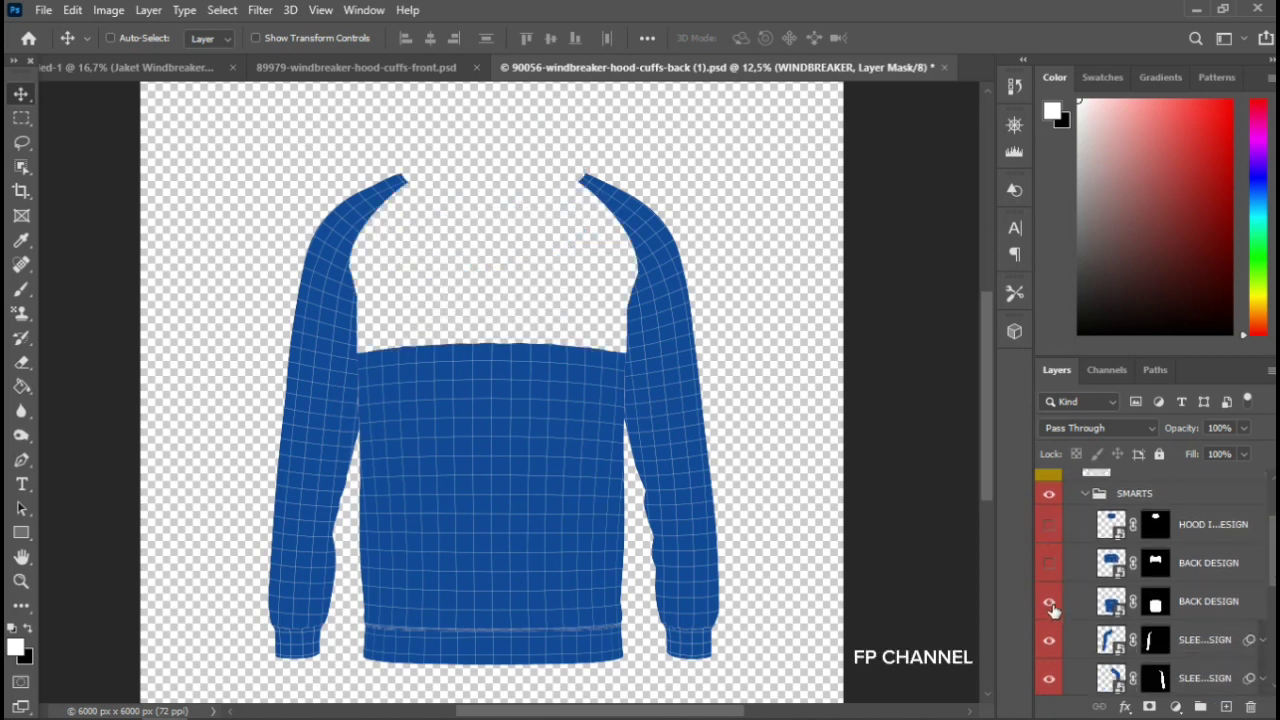
{"action": "left_click", "coordinate": [1050, 603]}
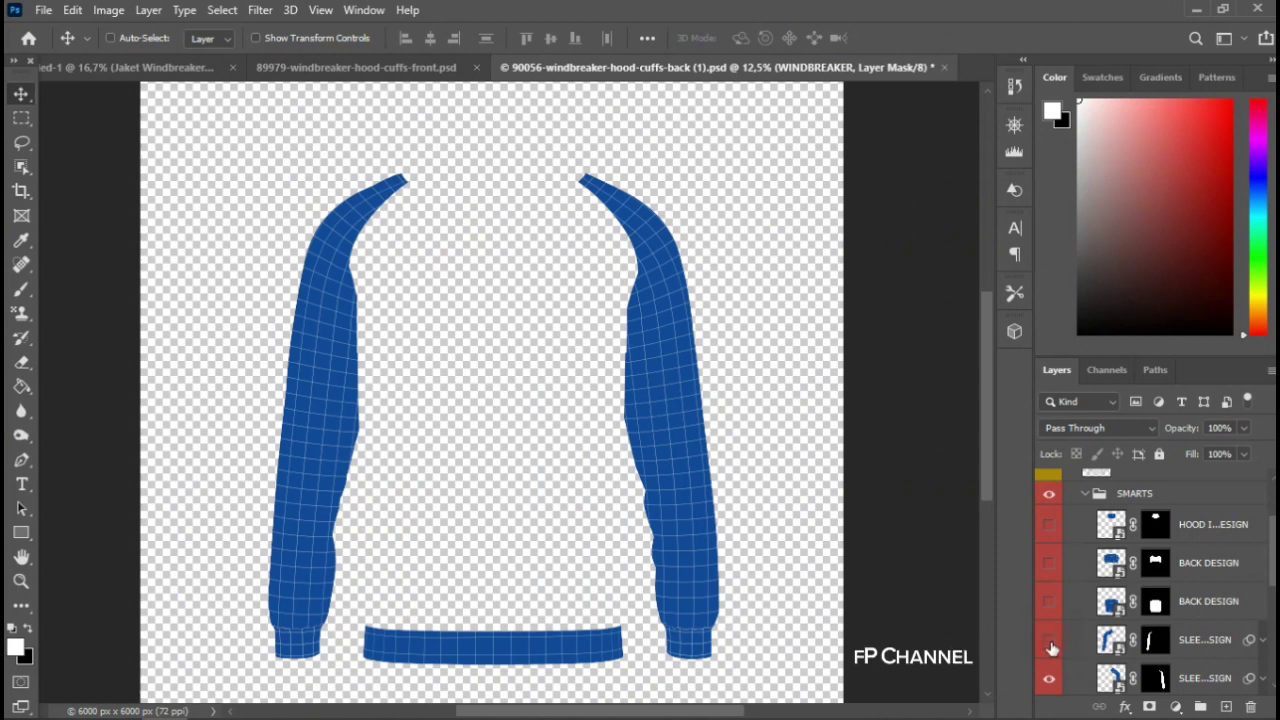
{"action": "left_click", "coordinate": [1049, 640]}
{"action": "left_click", "coordinate": [1049, 678]}
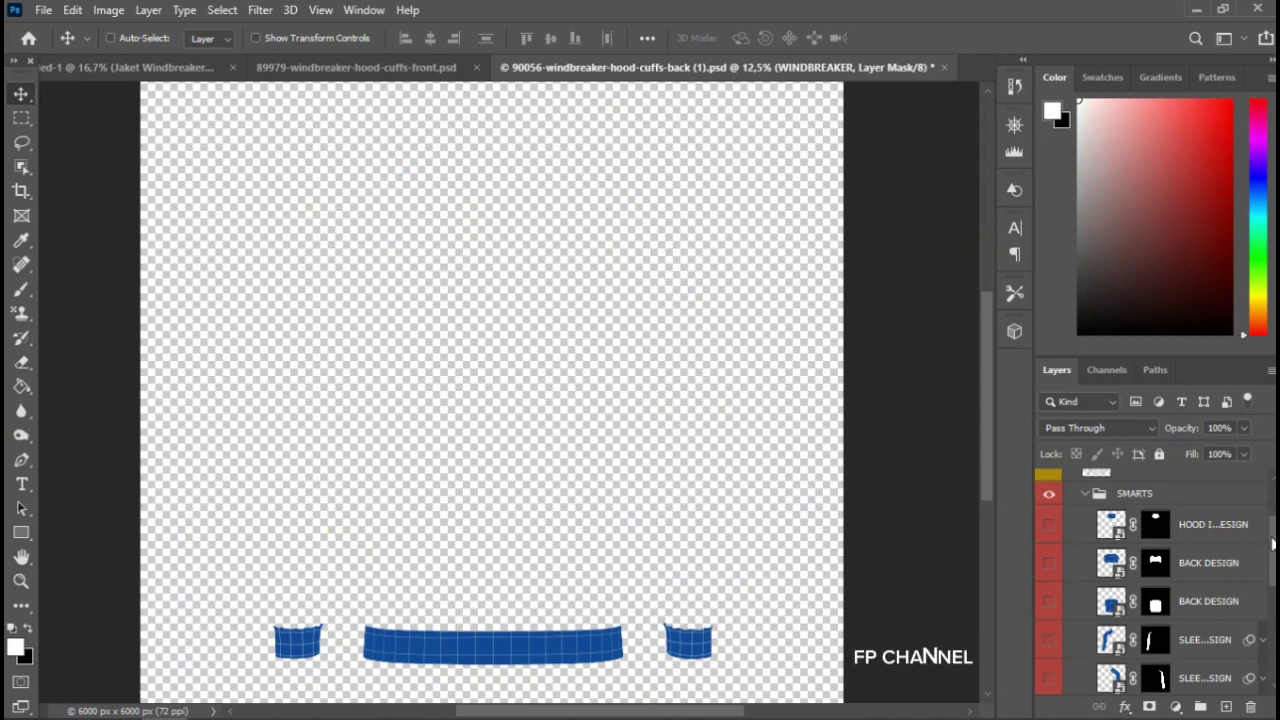
{"action": "left_click_drag", "start_coordinate": [1273, 543], "coordinate": [1273, 621]}
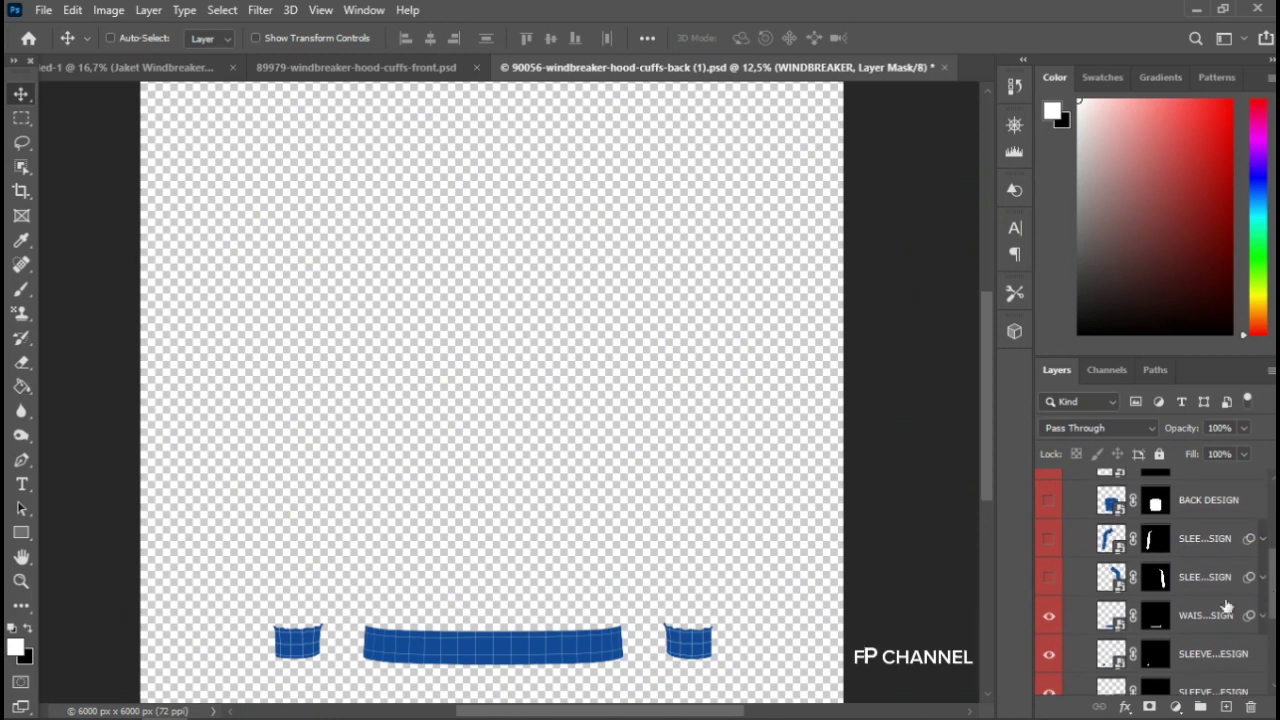
{"action": "left_click", "coordinate": [1049, 615]}
{"action": "left_click", "coordinate": [1049, 653]}
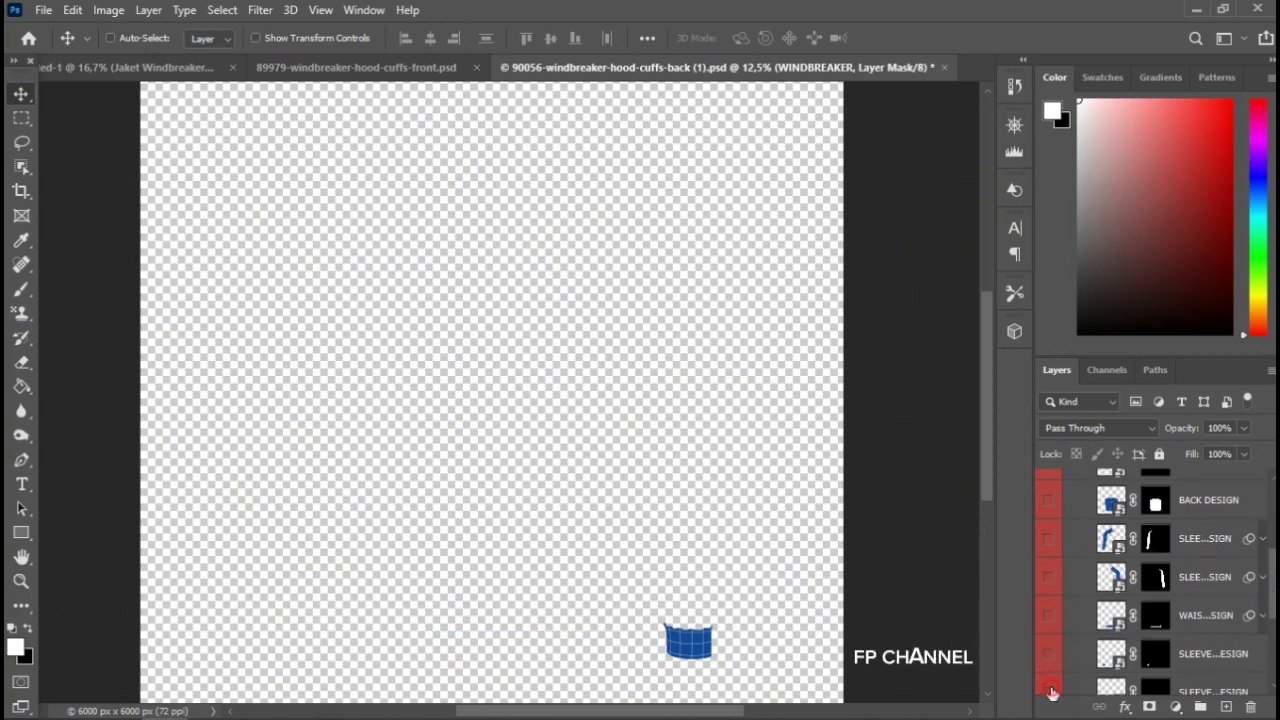
{"action": "left_click", "coordinate": [1049, 691]}
{"action": "scroll", "coordinate": [1150, 580], "scroll_direction": "down", "scroll_amount": 3}
{"action": "scroll", "coordinate": [1150, 580], "scroll_direction": "down", "scroll_amount": 2}
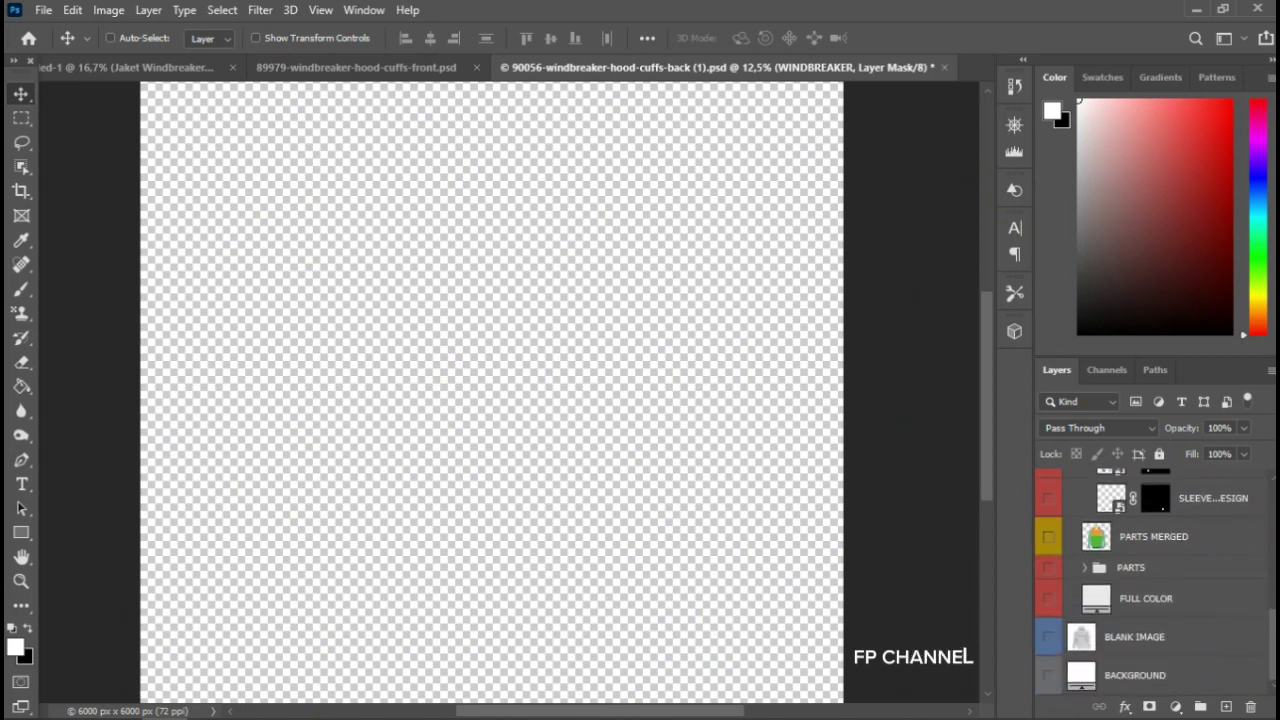
Check the FULL COLOR fill's grey 6a6969 and set the foreground colour to purple
{"action": "left_click", "coordinate": [1049, 599]}
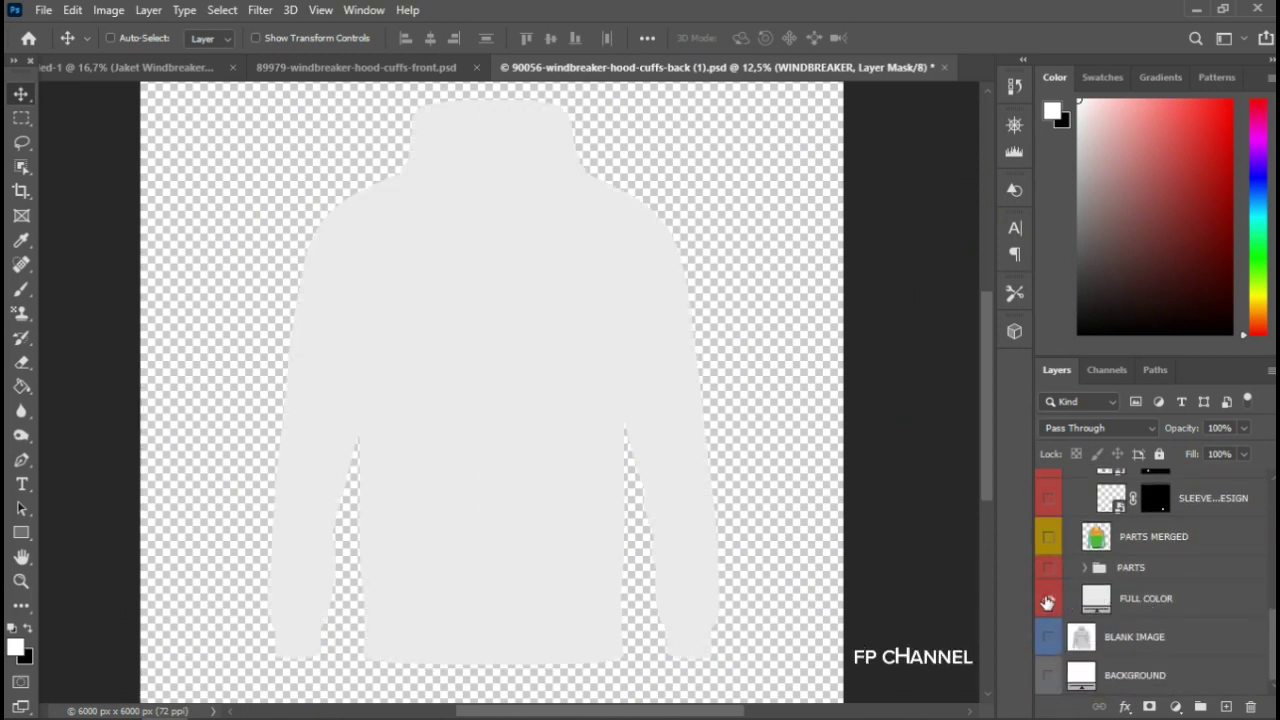
{"action": "left_click", "coordinate": [1048, 599]}
{"action": "double_click", "coordinate": [1097, 597]}
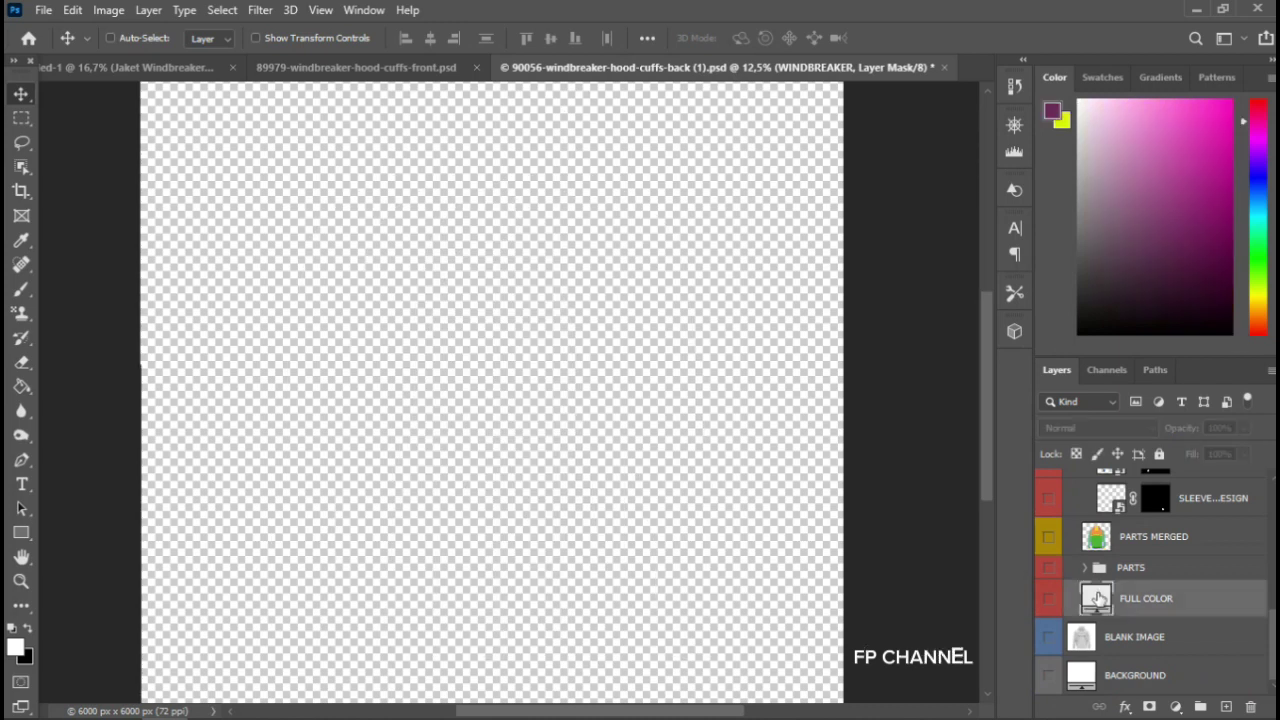
{"action": "type", "text": "6a6969"}
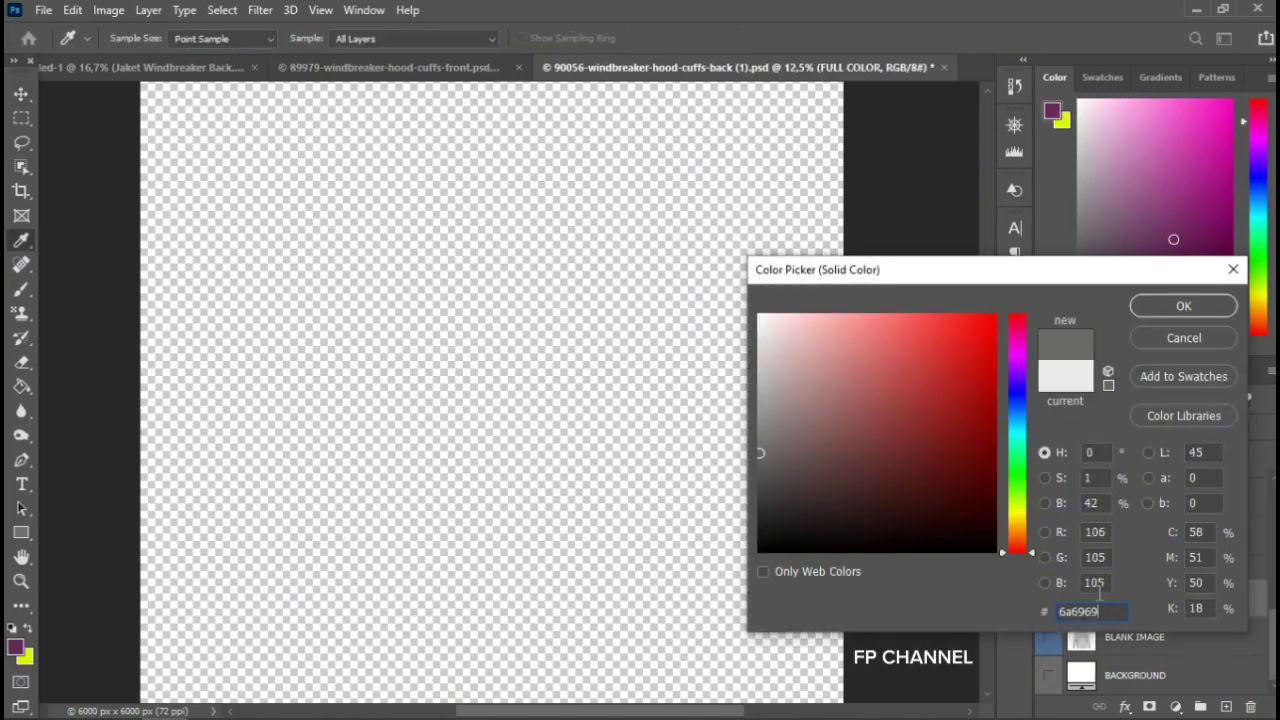
{"action": "left_click", "coordinate": [1165, 304]}
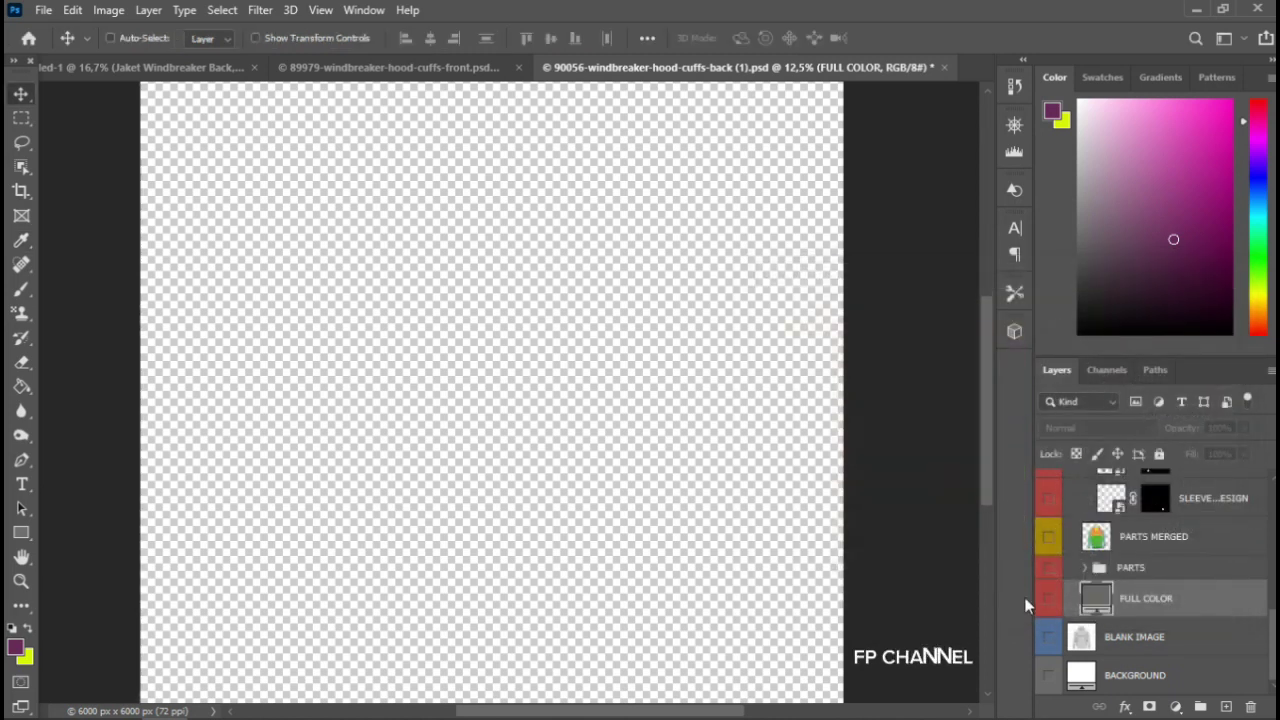
{"action": "left_click", "coordinate": [17, 647]}
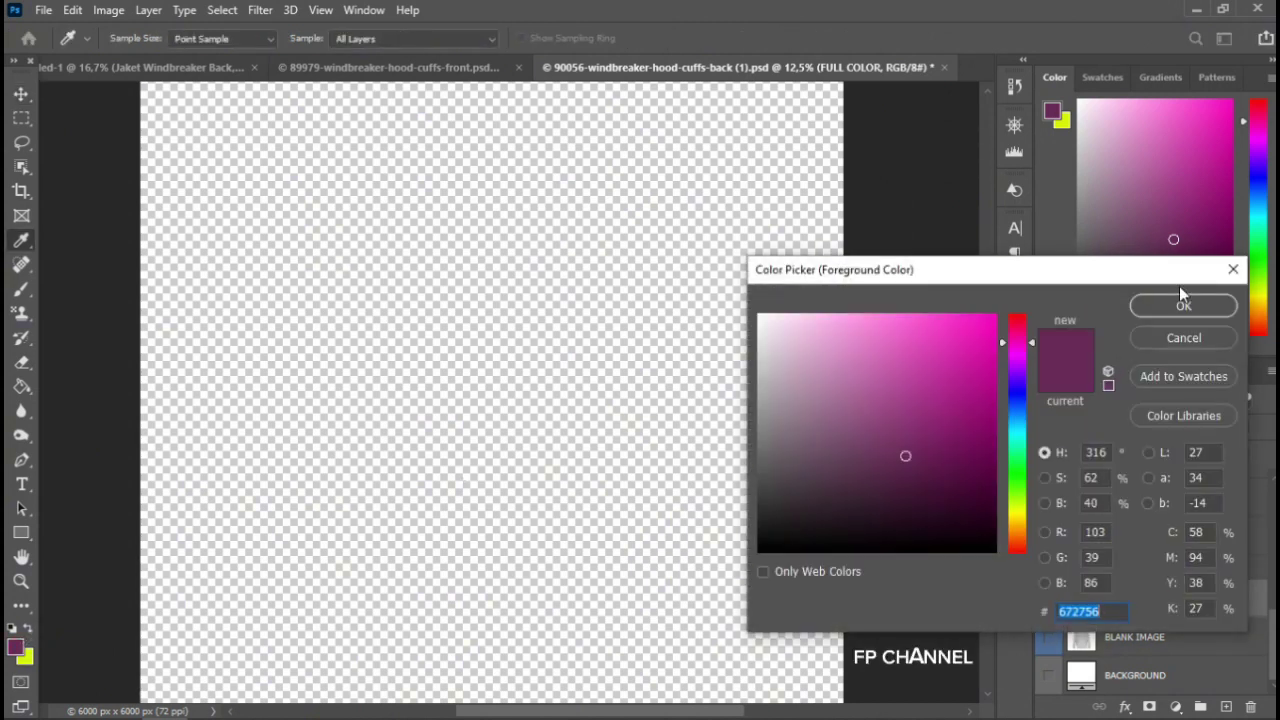
{"action": "left_click", "coordinate": [1160, 304]}
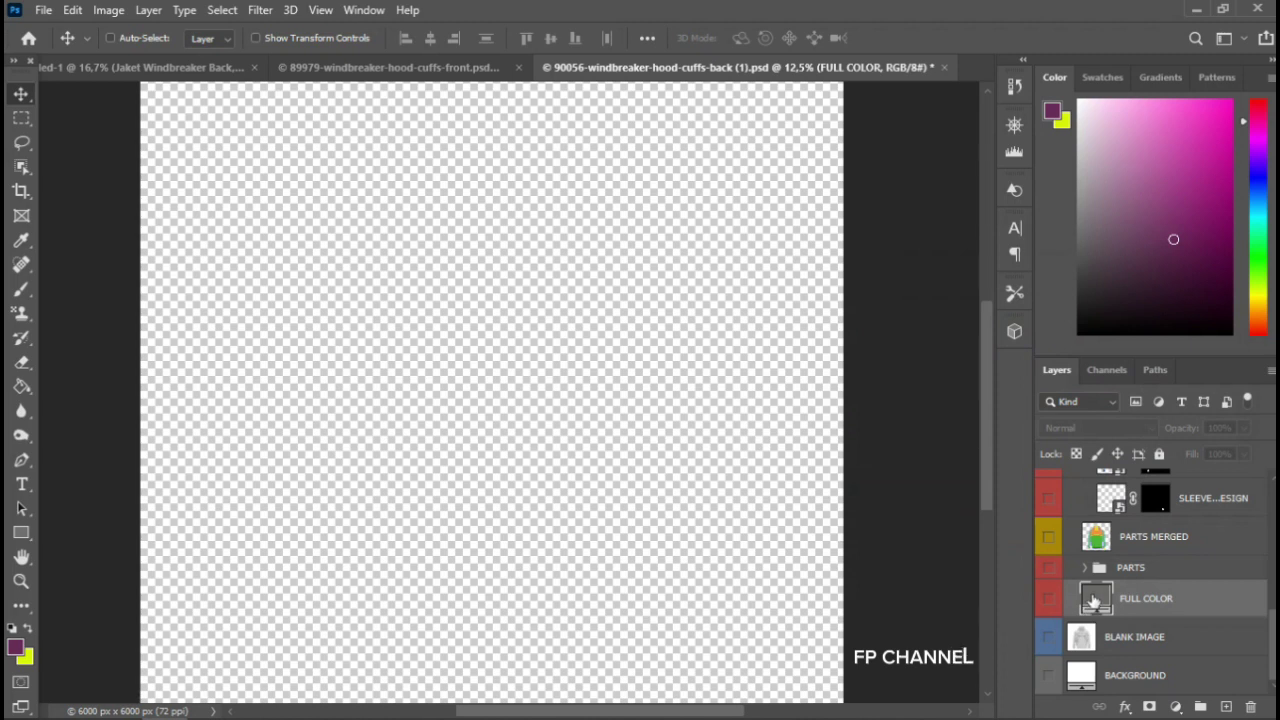
Paste purple 672756 as the FULL COLOR fill colour and confirm it
{"action": "double_click", "coordinate": [1093, 598]}
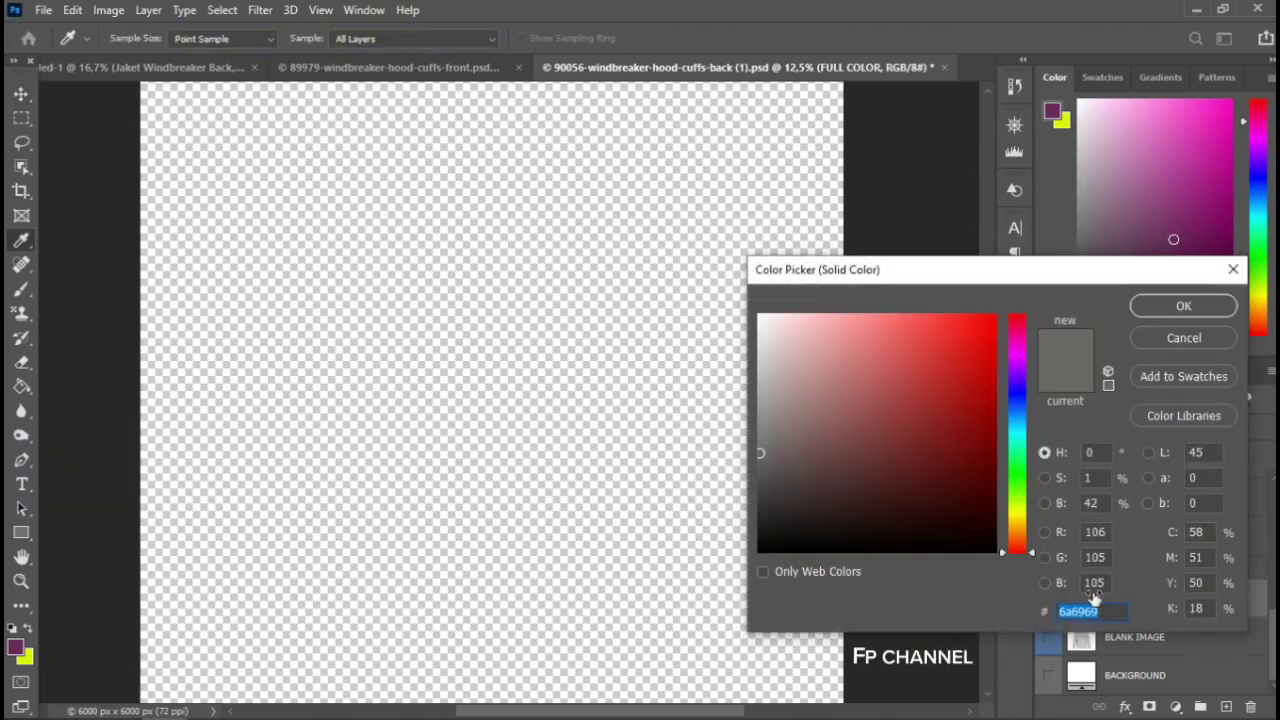
{"action": "type", "text": "672756"}
{"action": "key", "text": "Return"}
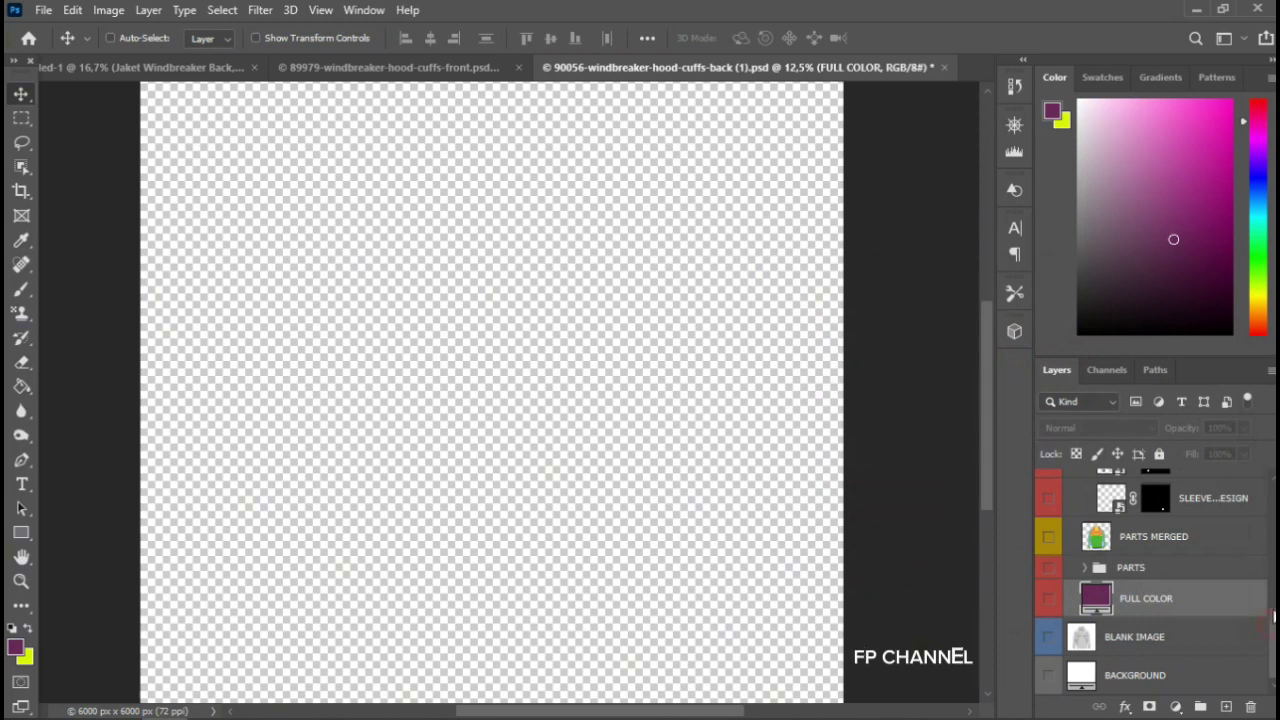
{"action": "scroll", "coordinate": [1273, 632], "scroll_direction": "up", "scroll_amount": 5}
Show and select the lower BACK DESIGN body panel layer
{"action": "scroll", "coordinate": [1273, 632], "scroll_direction": "up", "scroll_amount": 5}
{"action": "scroll", "coordinate": [1155, 600], "scroll_direction": "up", "scroll_amount": 2}
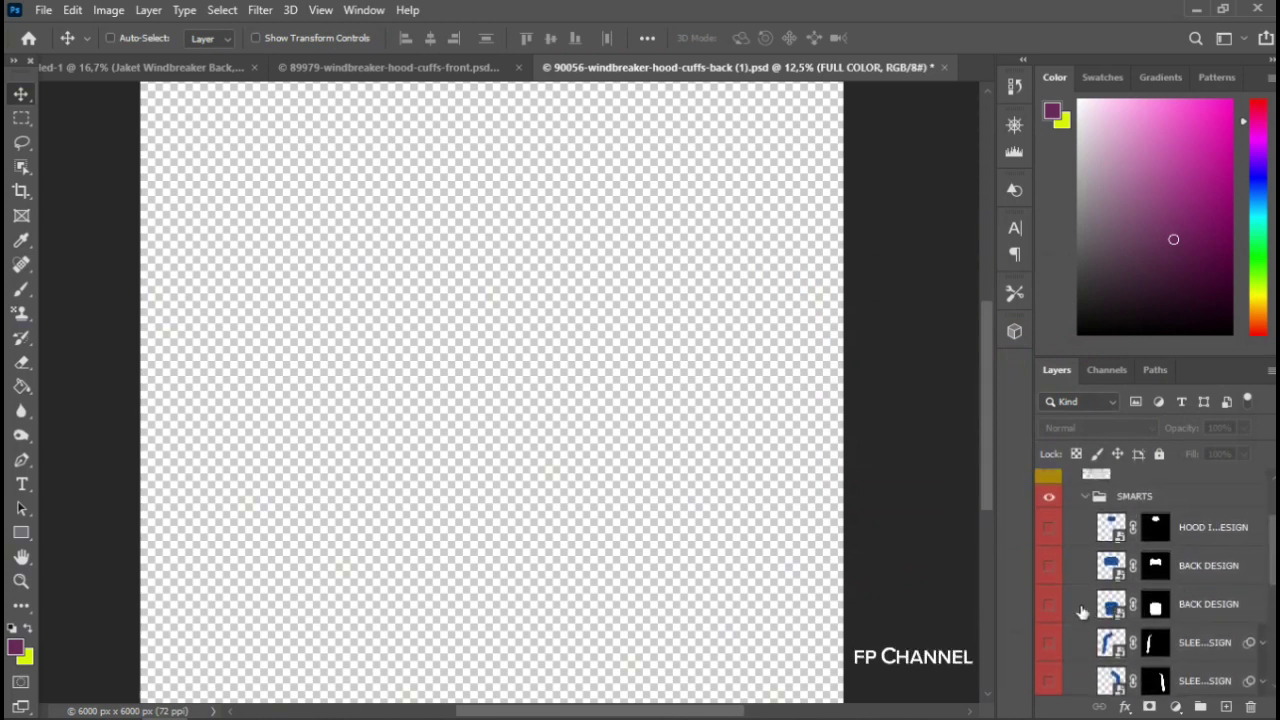
{"action": "left_click", "coordinate": [1049, 604]}
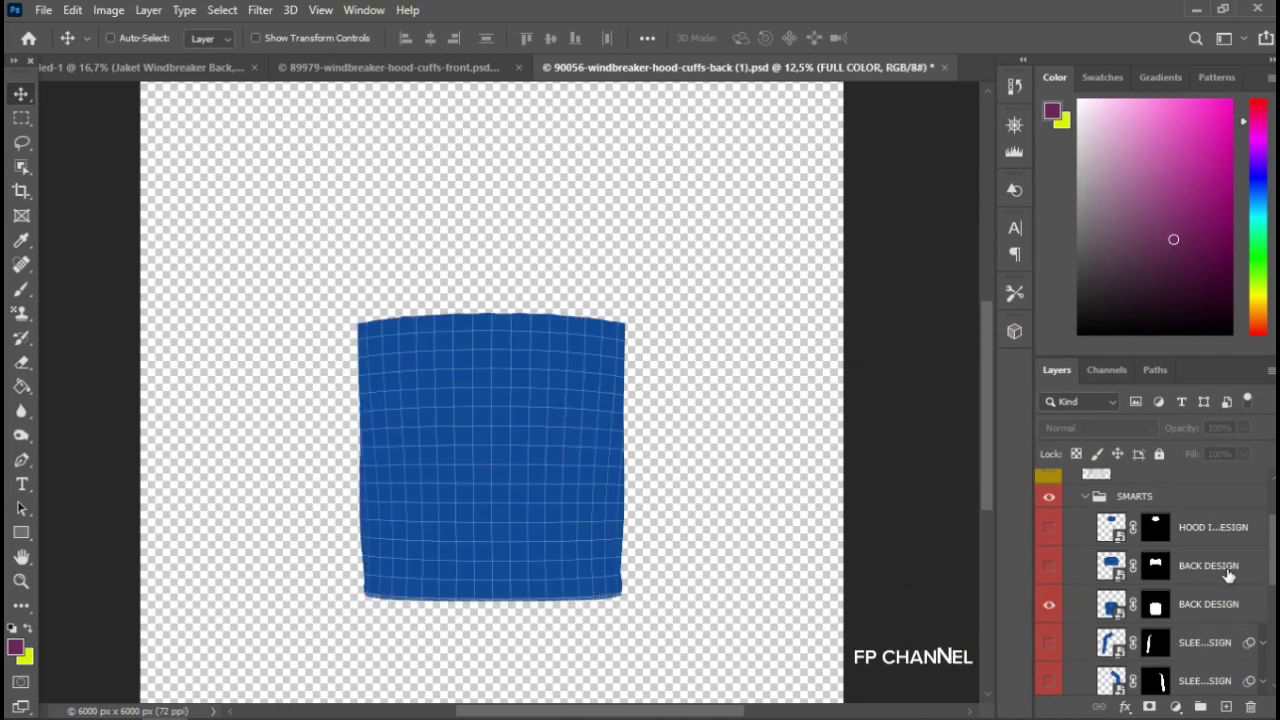
{"action": "left_click", "coordinate": [1208, 606]}
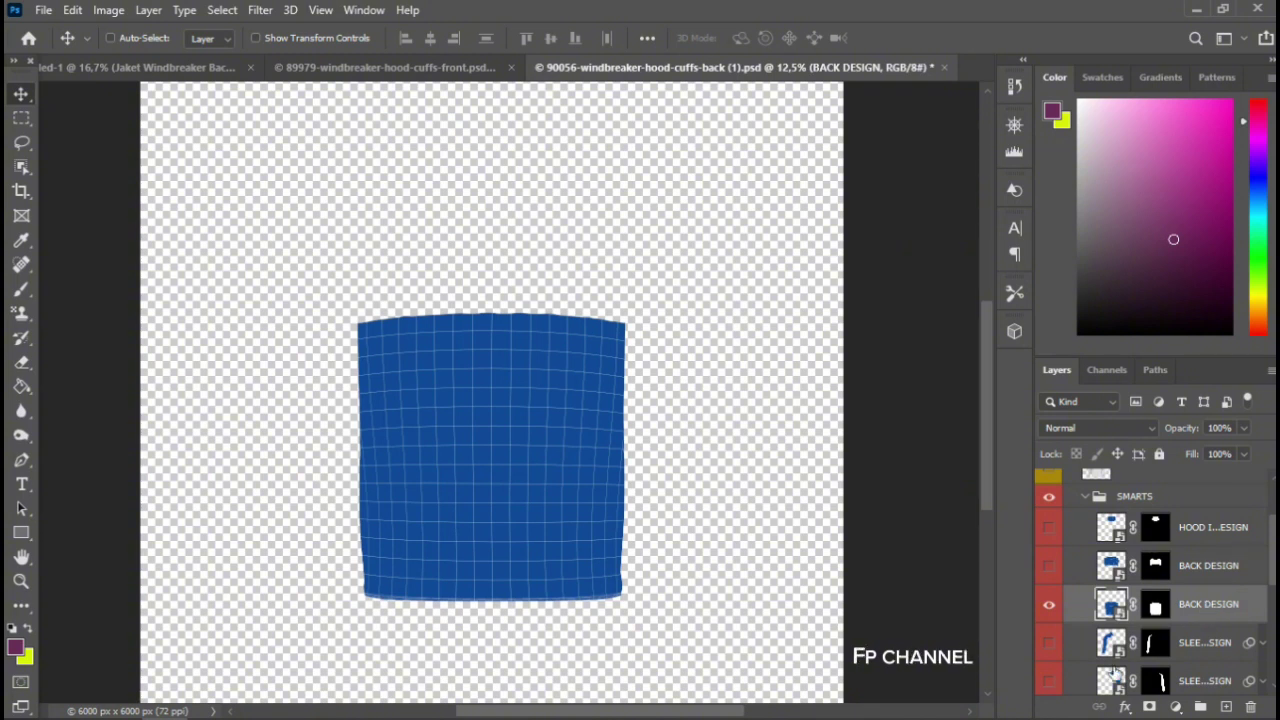
Give the BACK DESIGN smart object a purple 672756 Color Overlay sampled from the foreground, then save and close
{"action": "double_click", "coordinate": [1122, 614]}
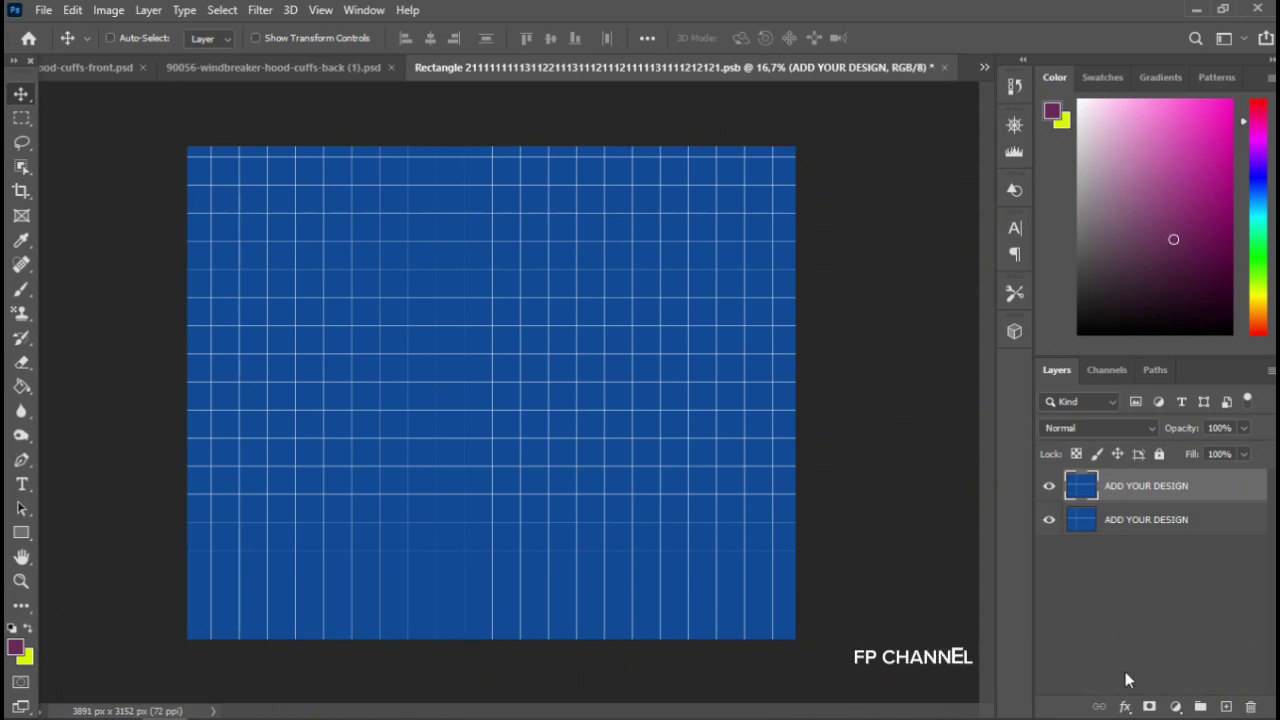
{"action": "left_click", "coordinate": [1125, 706]}
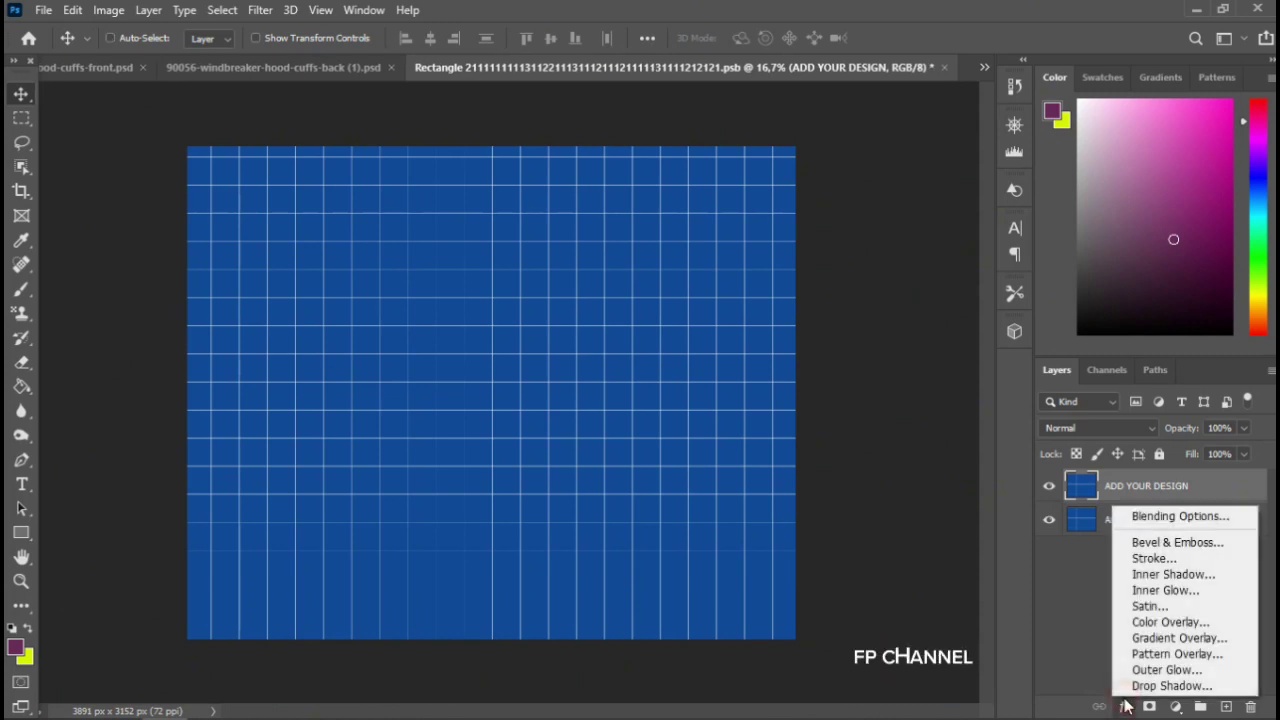
{"action": "left_click", "coordinate": [1133, 620]}
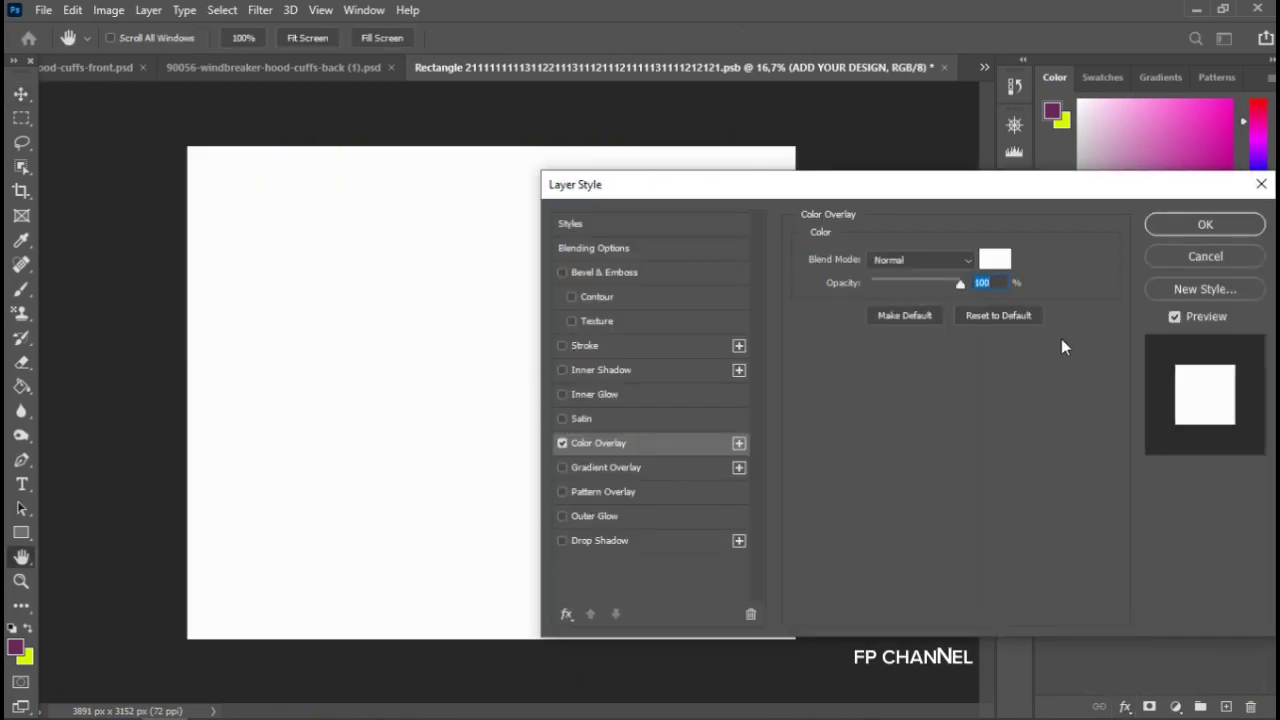
{"action": "left_click", "coordinate": [991, 261]}
{"action": "key", "text": "BackSpace"}
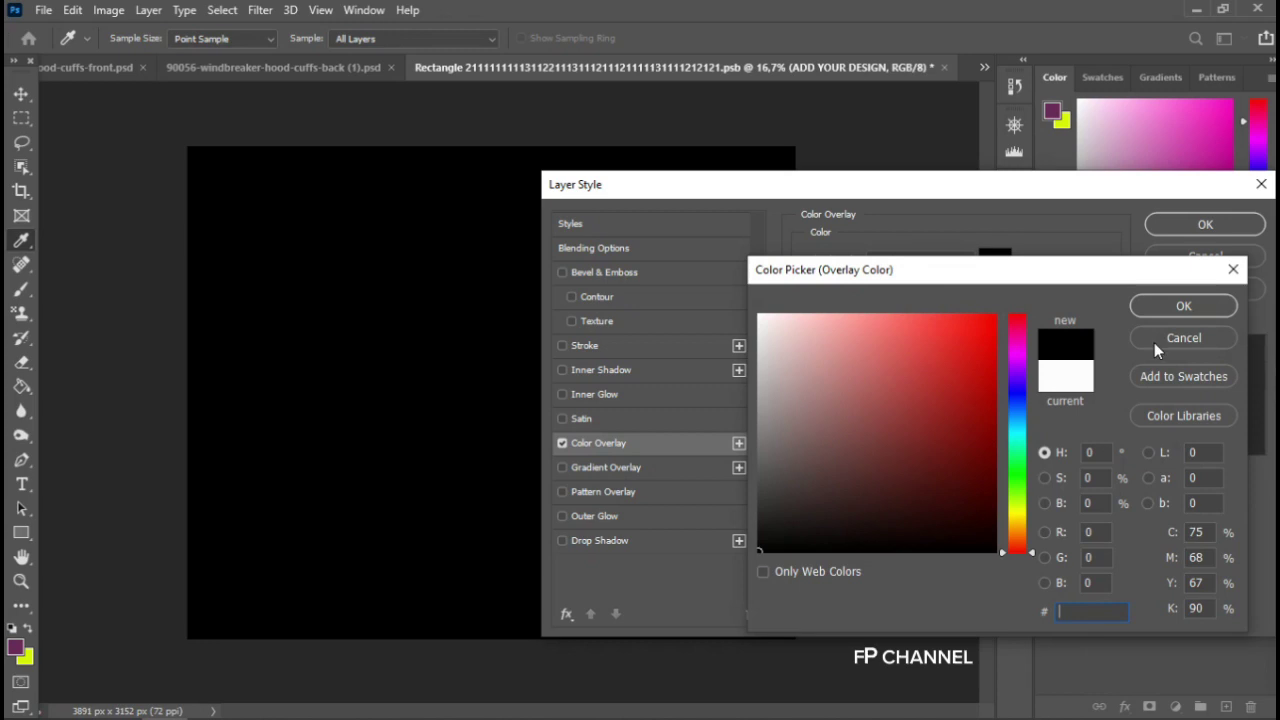
{"action": "left_click", "coordinate": [1157, 341]}
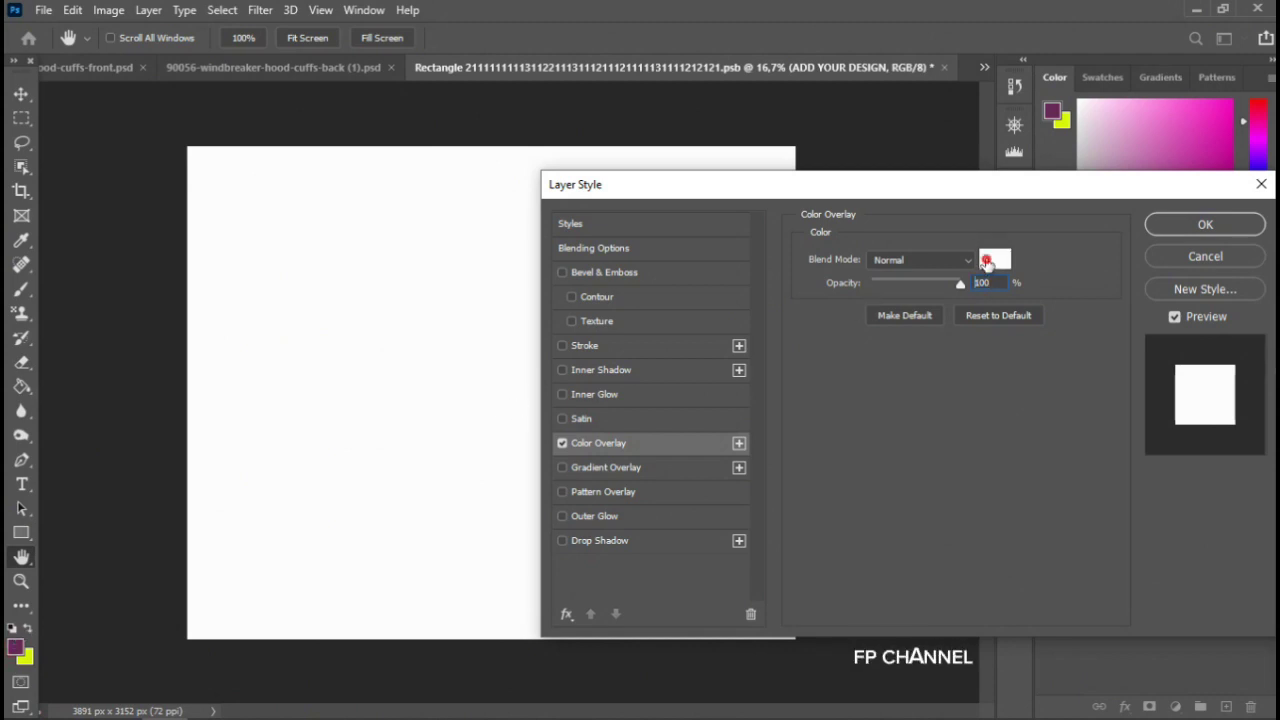
{"action": "left_click", "coordinate": [987, 263]}
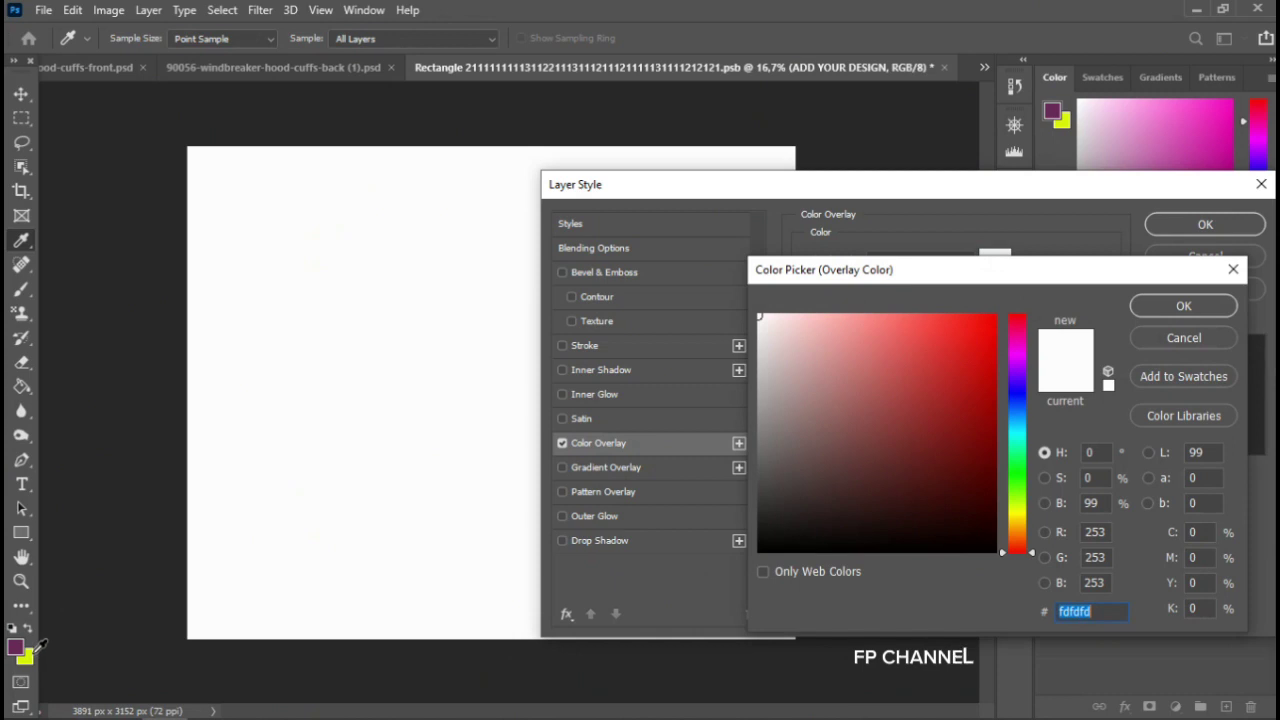
{"action": "left_click", "coordinate": [16, 646]}
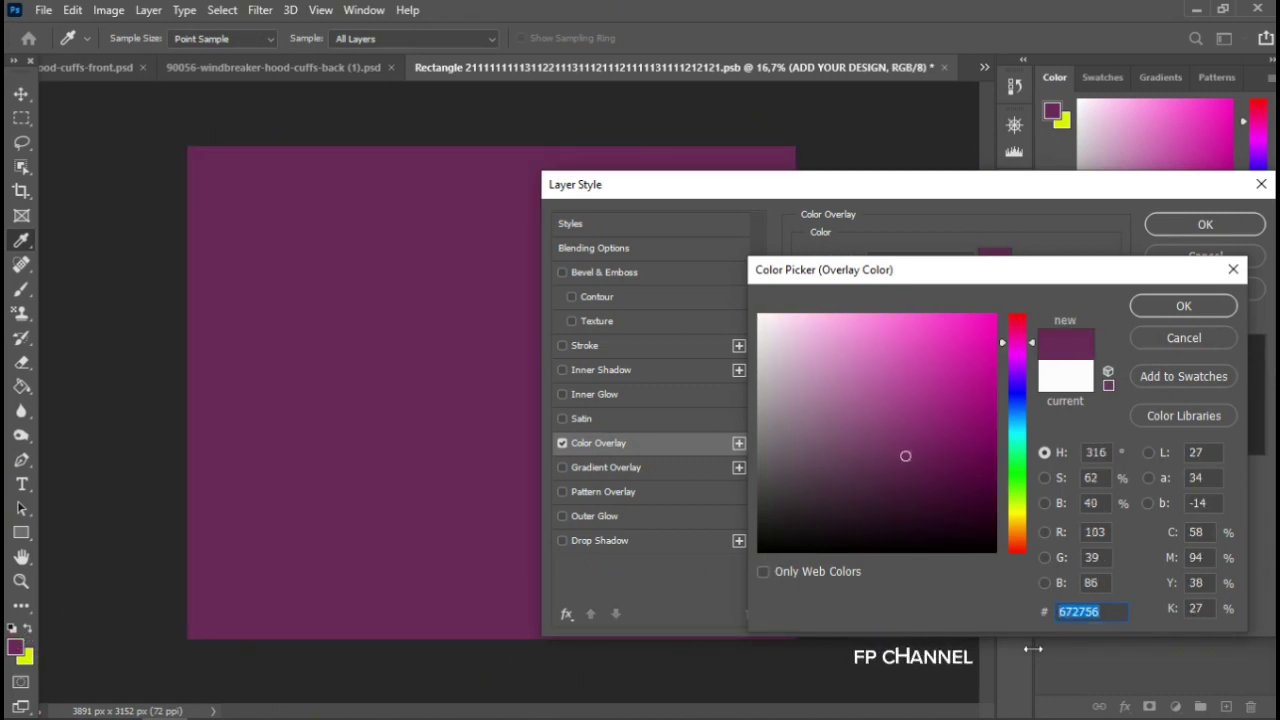
{"action": "key", "text": "Return"}
{"action": "key", "text": "Return"}
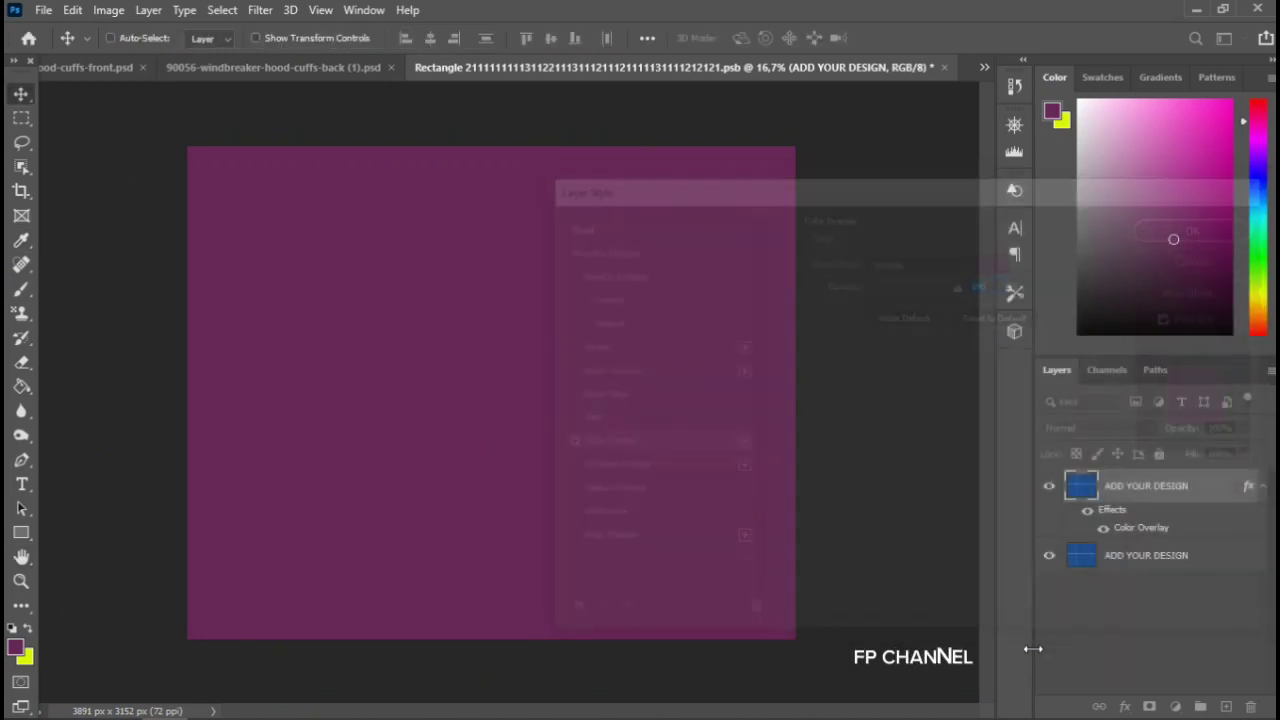
{"action": "key", "text": "ctrl+s"}
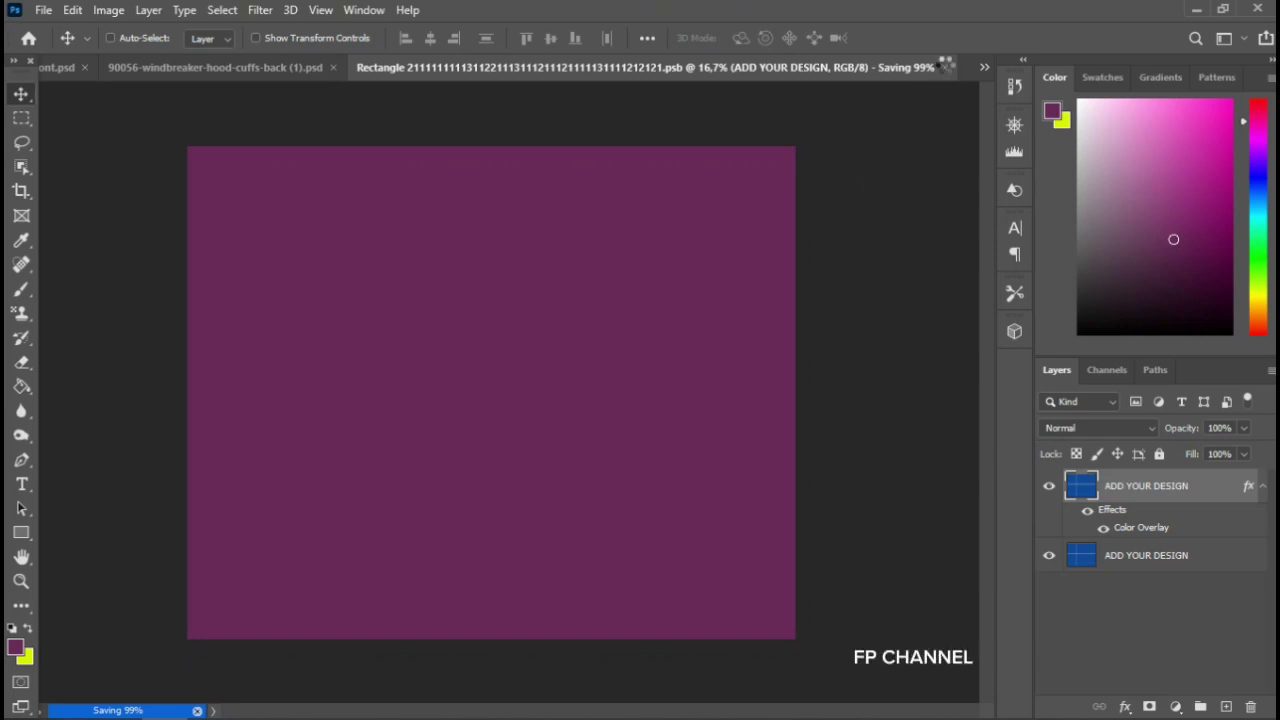
{"action": "left_click", "coordinate": [945, 67]}
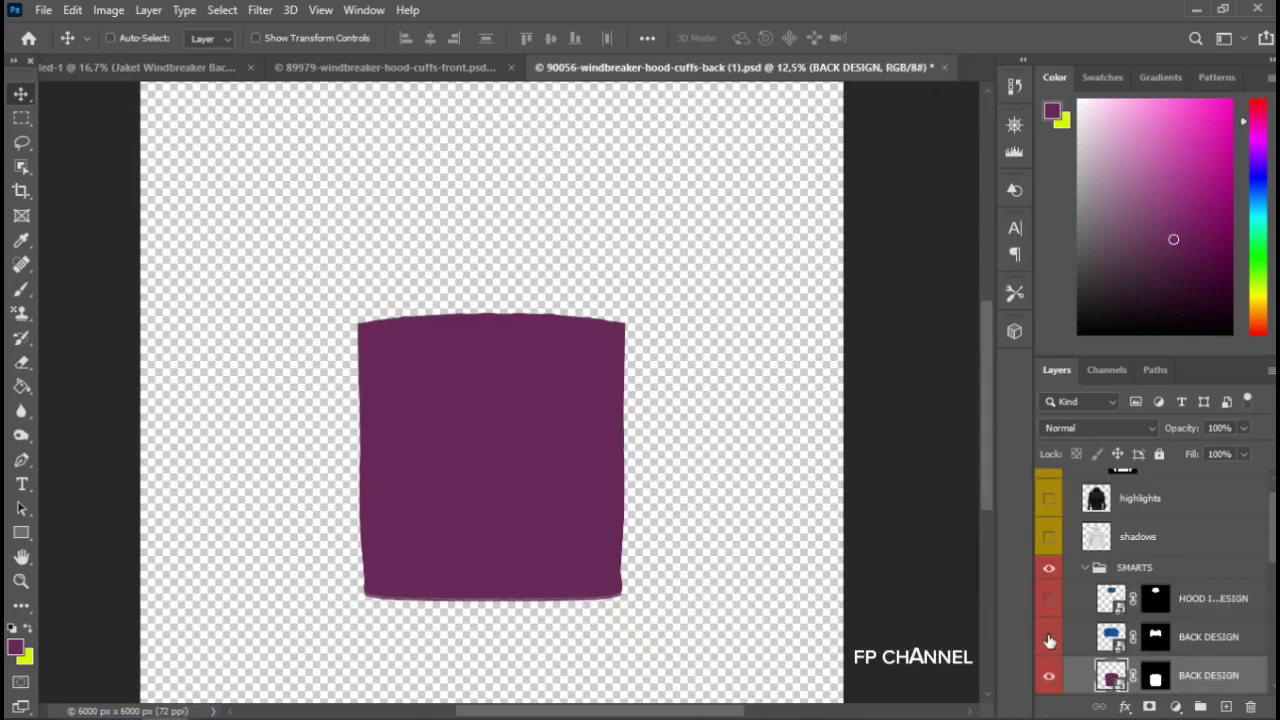
Show the upper BACK DESIGN, add a purple Color Overlay to a duplicated design layer, save and close
{"action": "left_click", "coordinate": [1049, 637]}
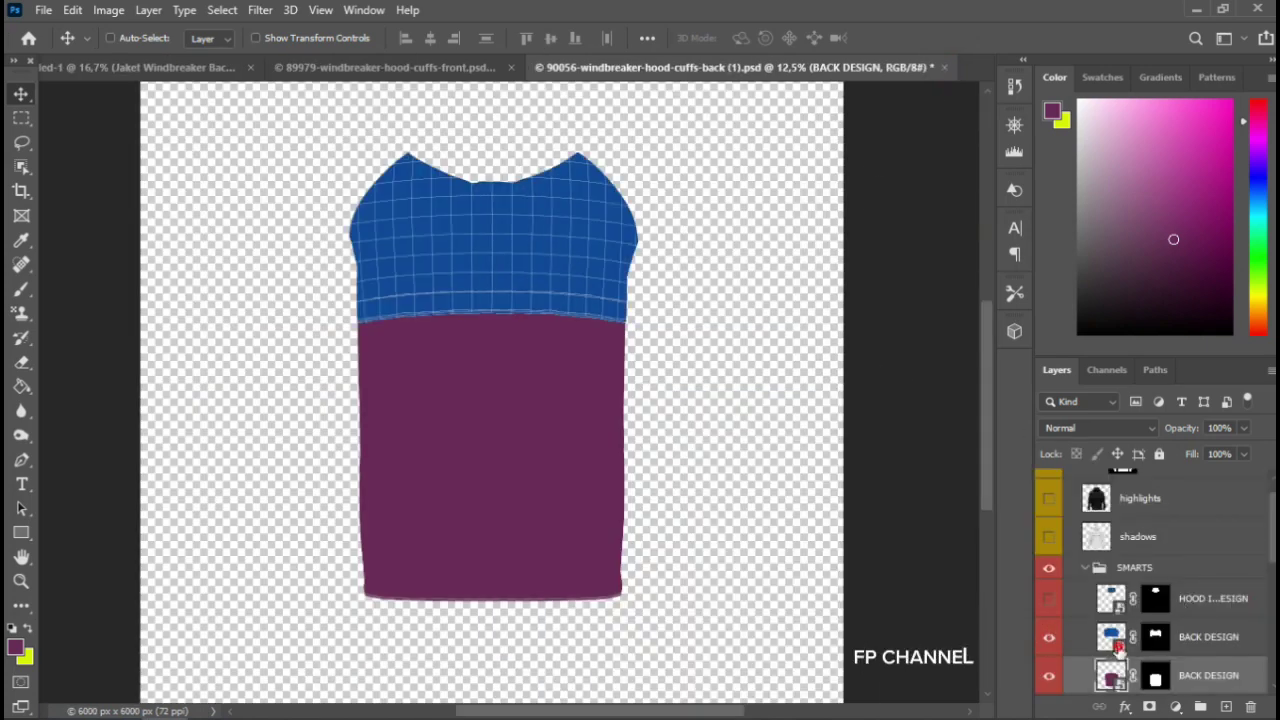
{"action": "double_click", "coordinate": [1112, 637]}
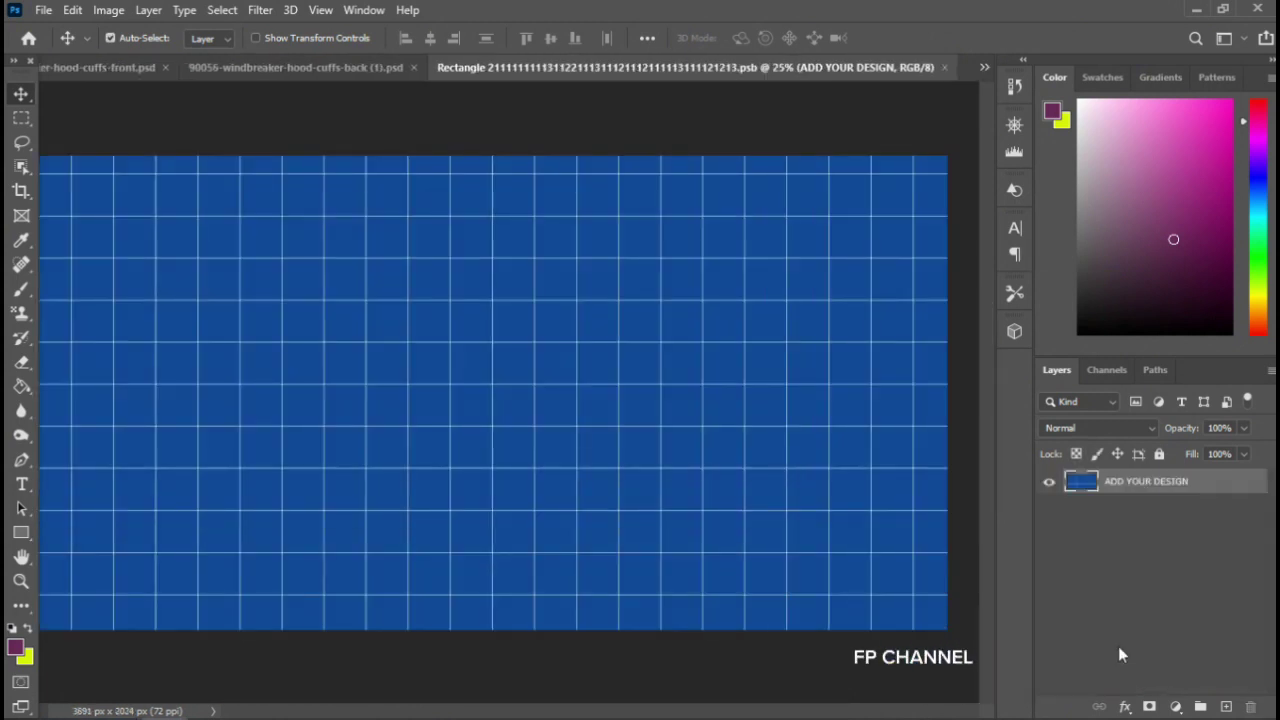
{"action": "key", "text": "ctrl+j"}
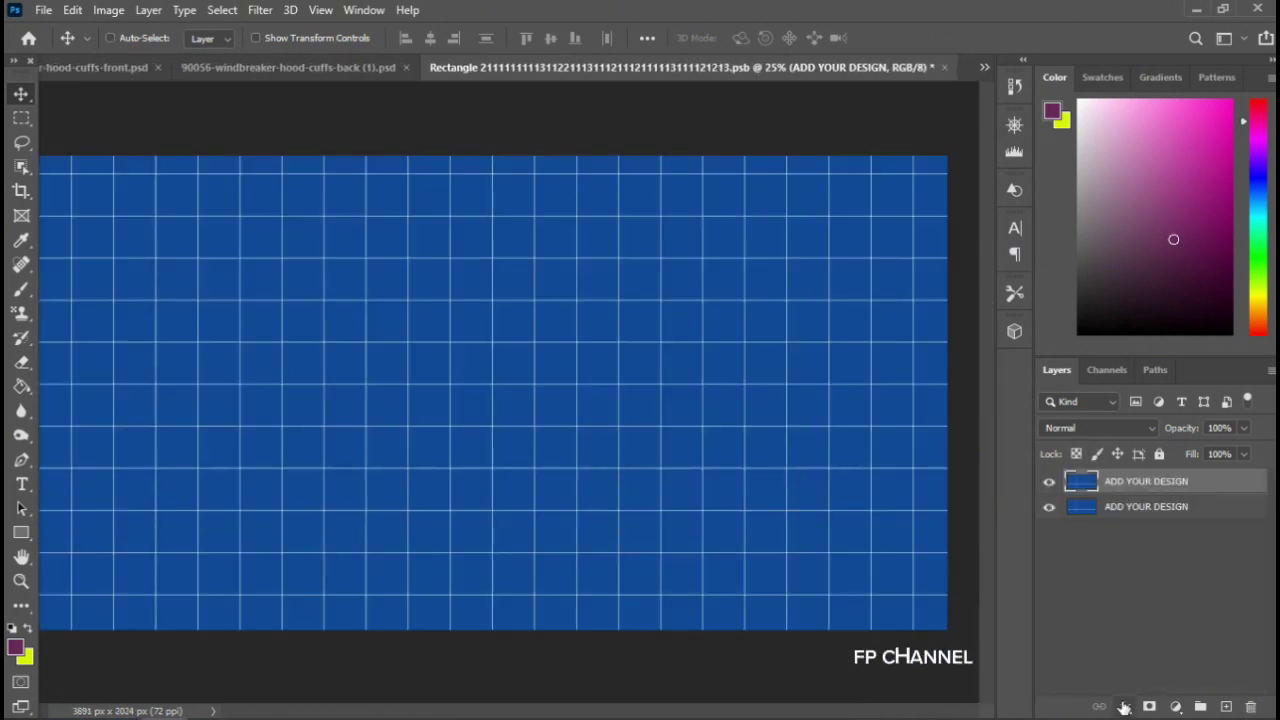
{"action": "left_click", "coordinate": [1123, 707]}
{"action": "left_click", "coordinate": [1136, 622]}
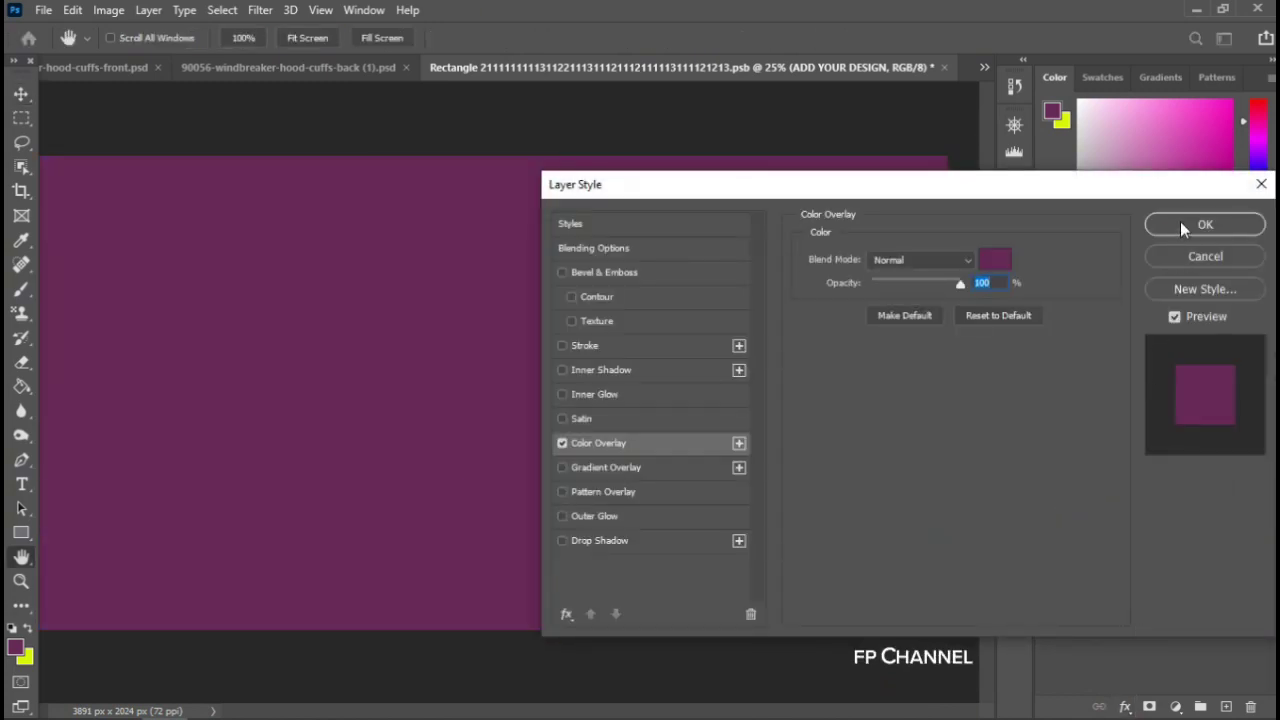
{"action": "left_click", "coordinate": [1180, 226]}
{"action": "key", "text": "ctrl+s"}
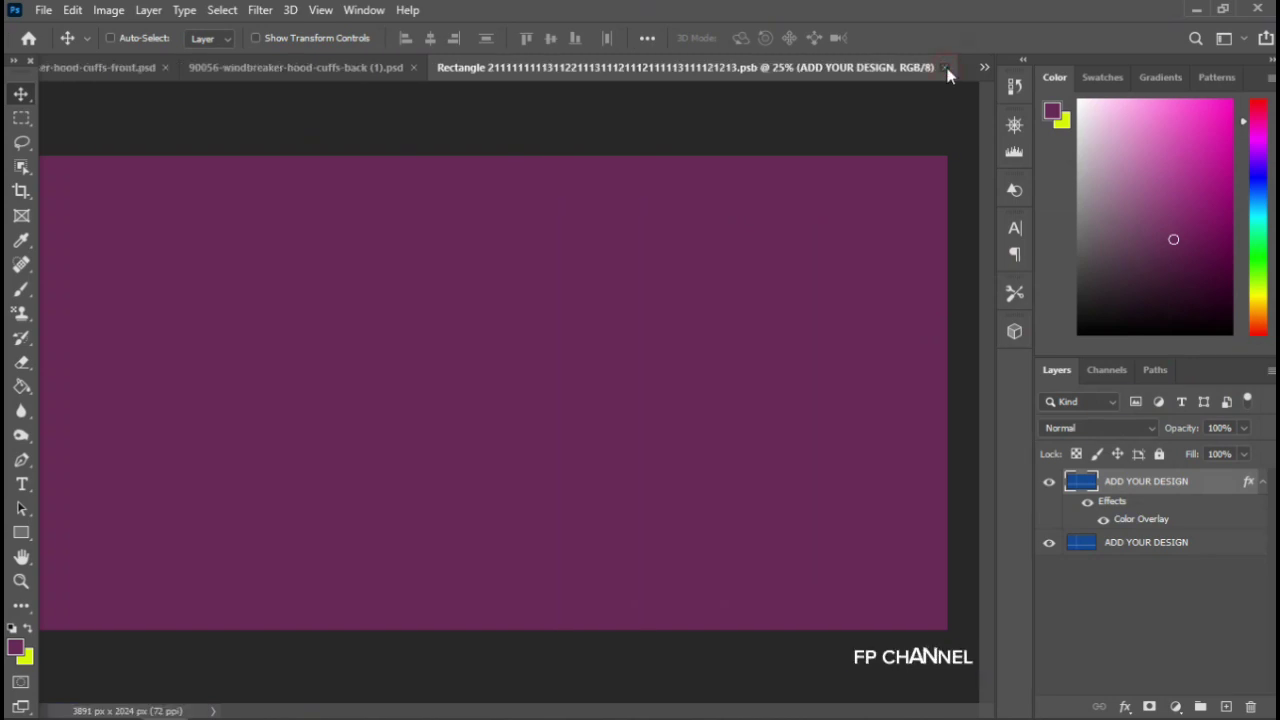
{"action": "left_click", "coordinate": [945, 68]}
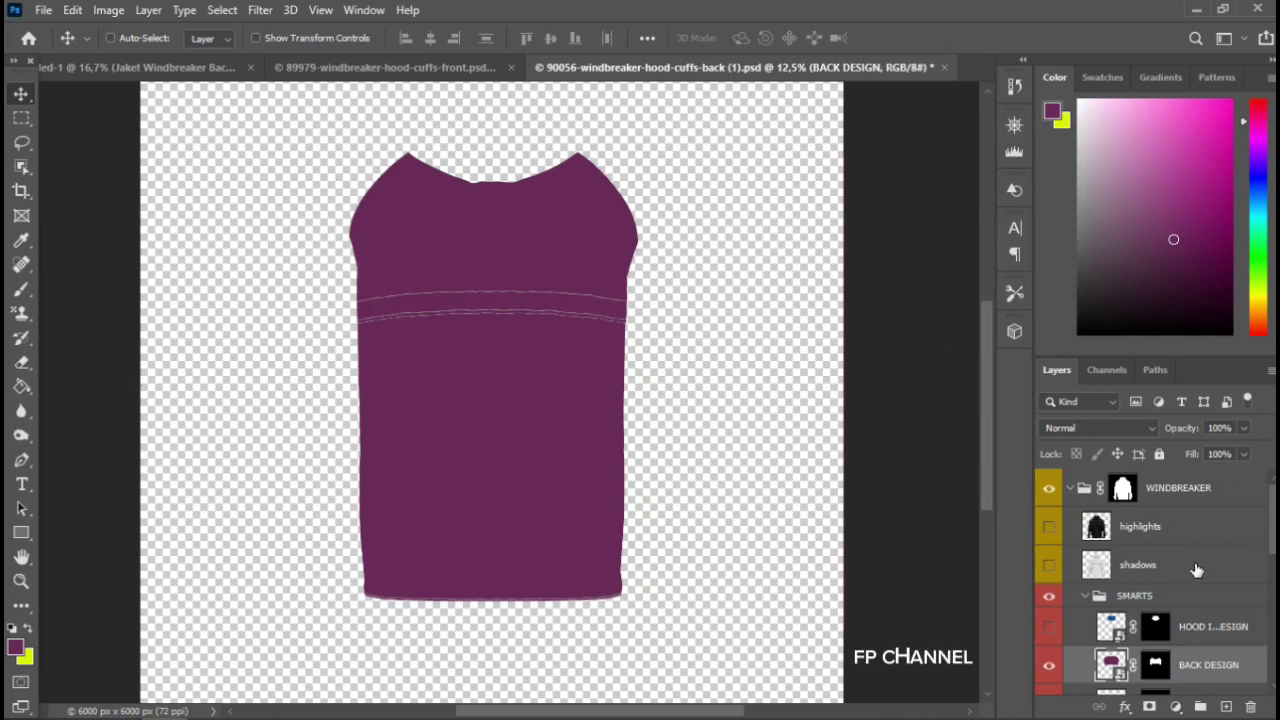
Show HOOD INNER DESIGN, add a purple Color Overlay to a duplicated design layer, save and close
{"action": "left_click", "coordinate": [1050, 627]}
{"action": "left_click", "coordinate": [1200, 626]}
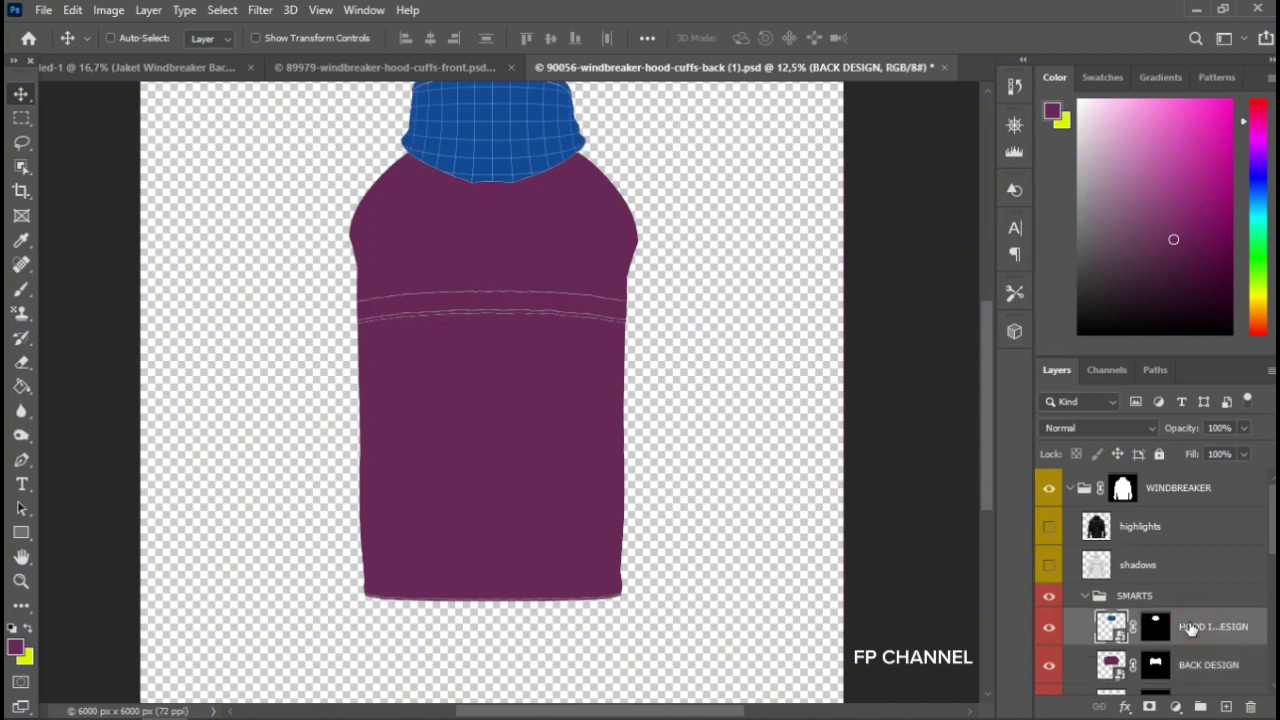
{"action": "left_click_drag", "start_coordinate": [984, 444], "coordinate": [984, 426]}
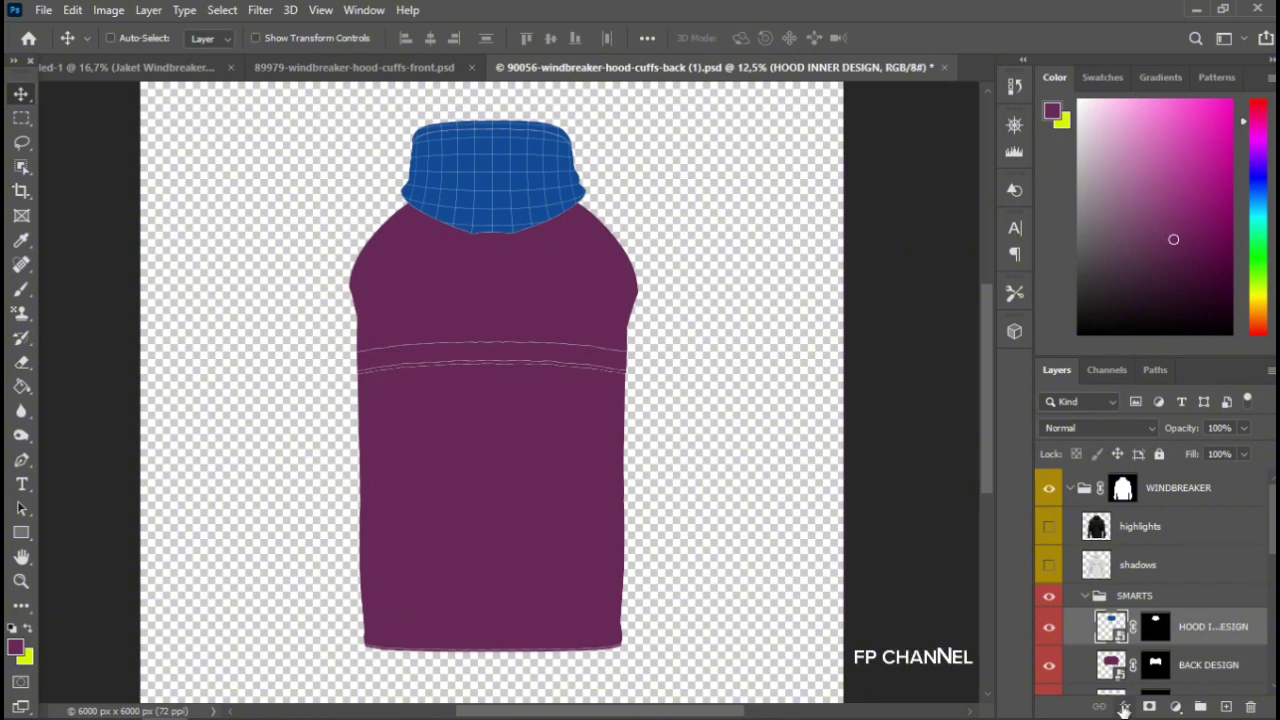
{"action": "double_click", "coordinate": [1119, 634]}
{"action": "key", "text": "ctrl+j"}
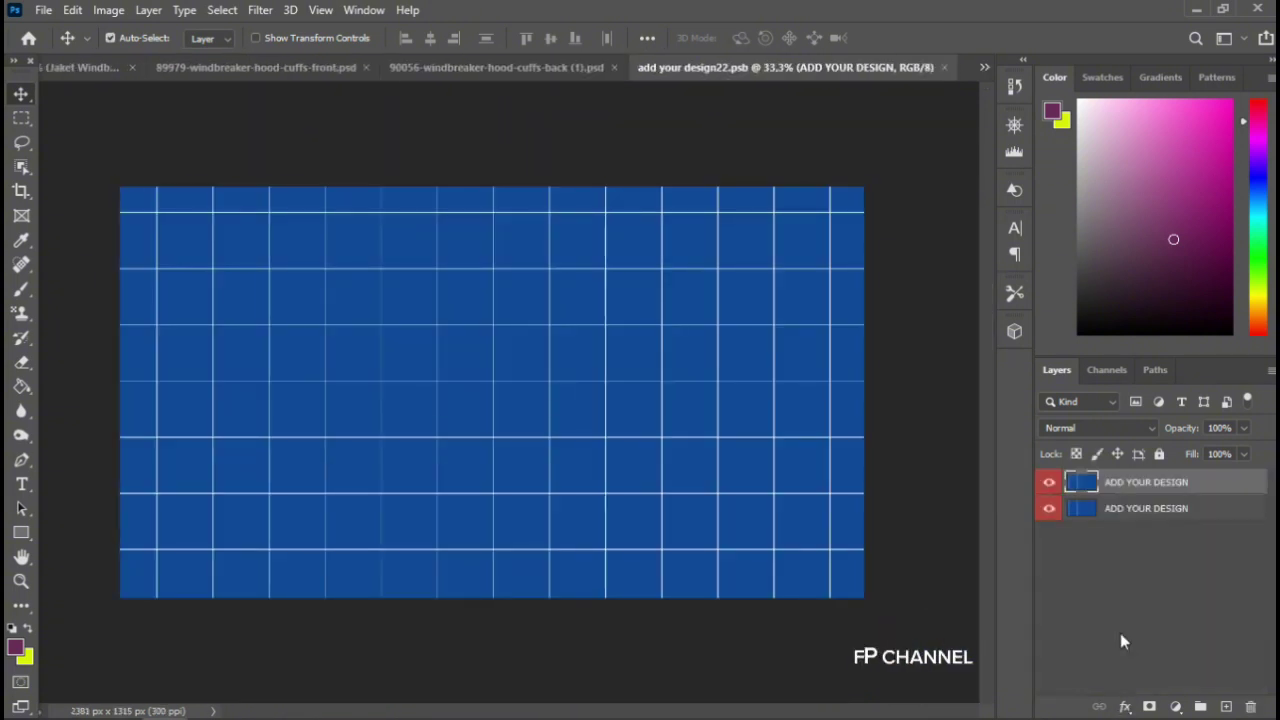
{"action": "left_click", "coordinate": [1125, 706]}
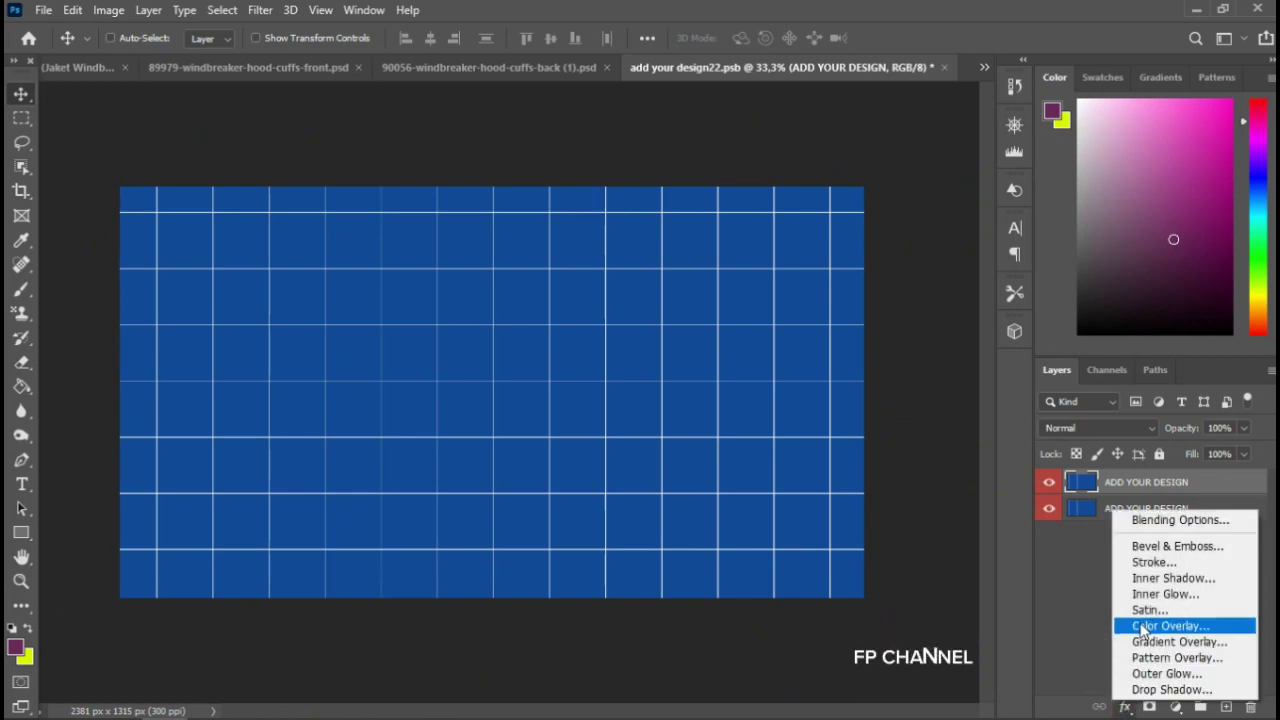
{"action": "left_click", "coordinate": [1140, 622]}
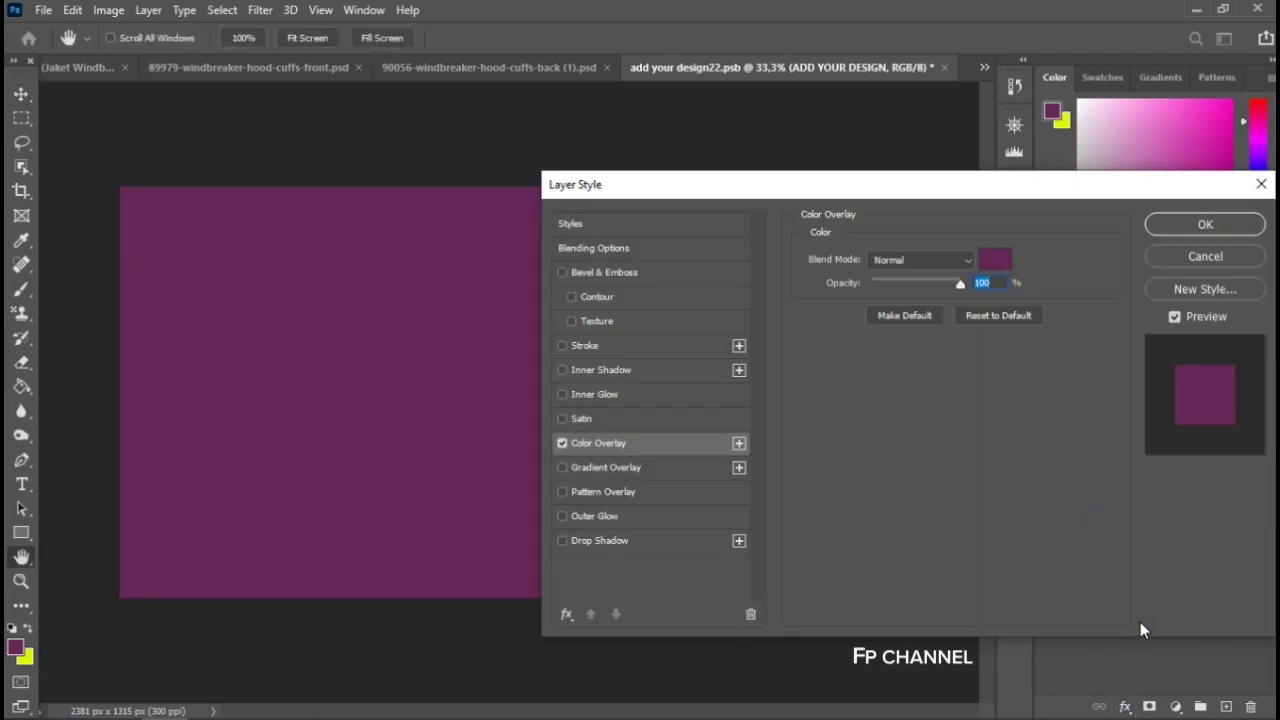
{"action": "key", "text": "Return"}
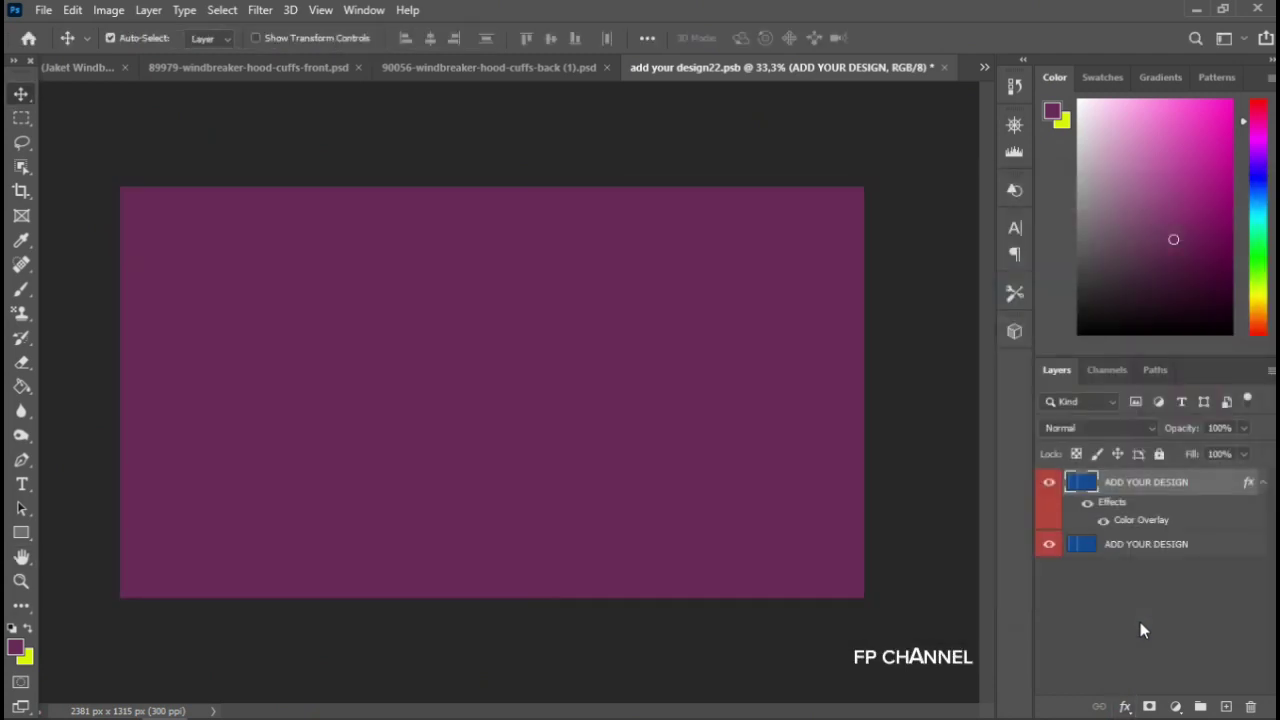
{"action": "key", "text": "ctrl+s"}
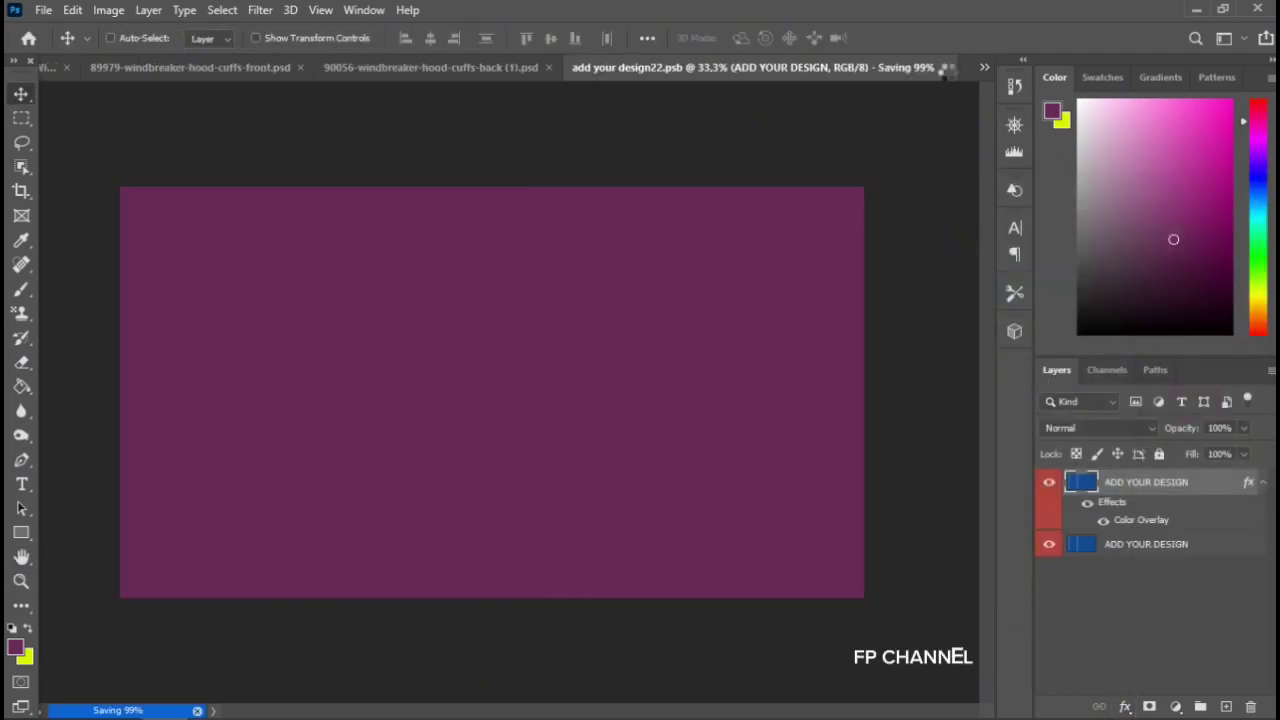
{"action": "left_click", "coordinate": [947, 68]}
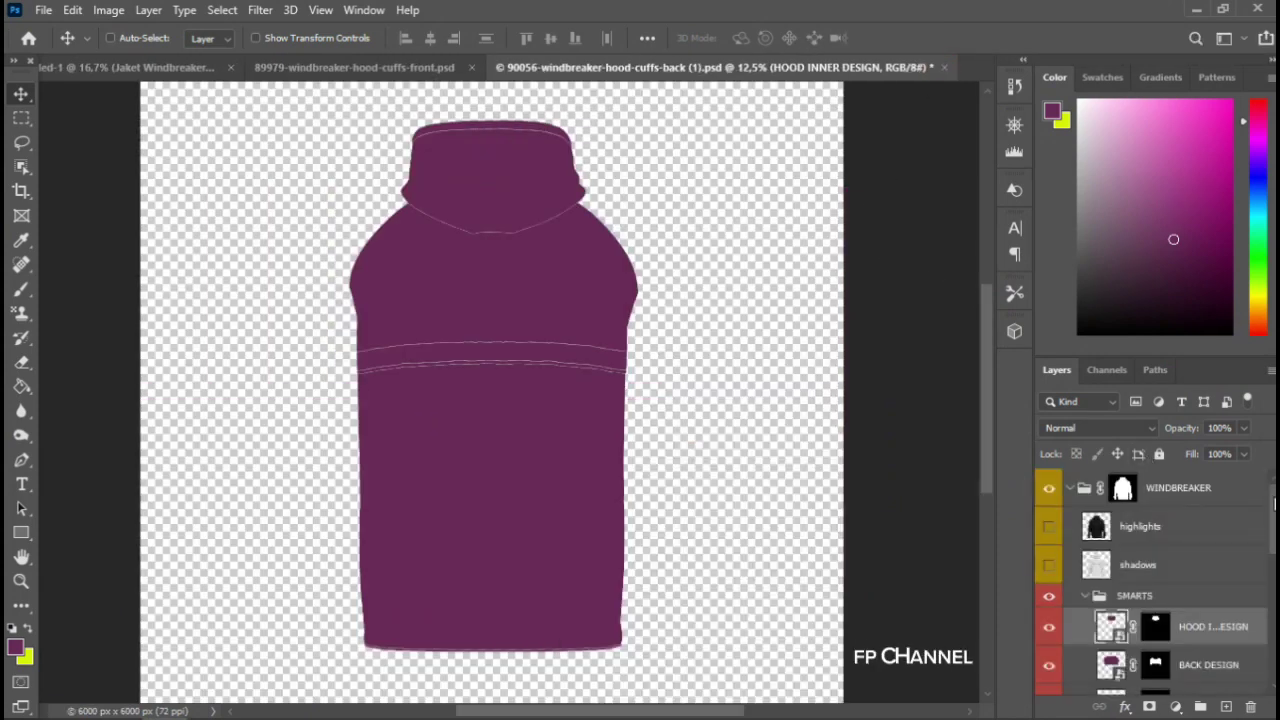
Show the left SLEEVE DESIGN, add a purple Color Overlay to a duplicated design layer, and save
{"action": "scroll", "coordinate": [1271, 500], "scroll_direction": "down", "scroll_amount": 2}
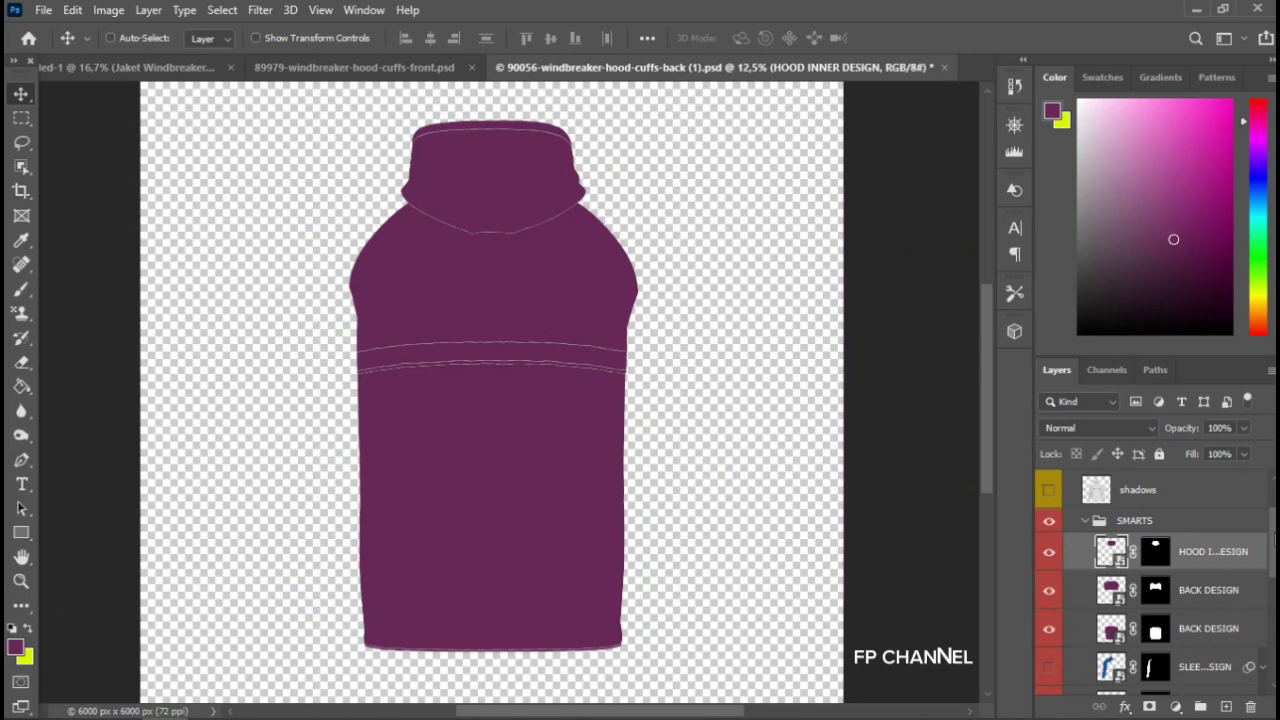
{"action": "scroll", "coordinate": [1100, 560], "scroll_direction": "down", "scroll_amount": 3}
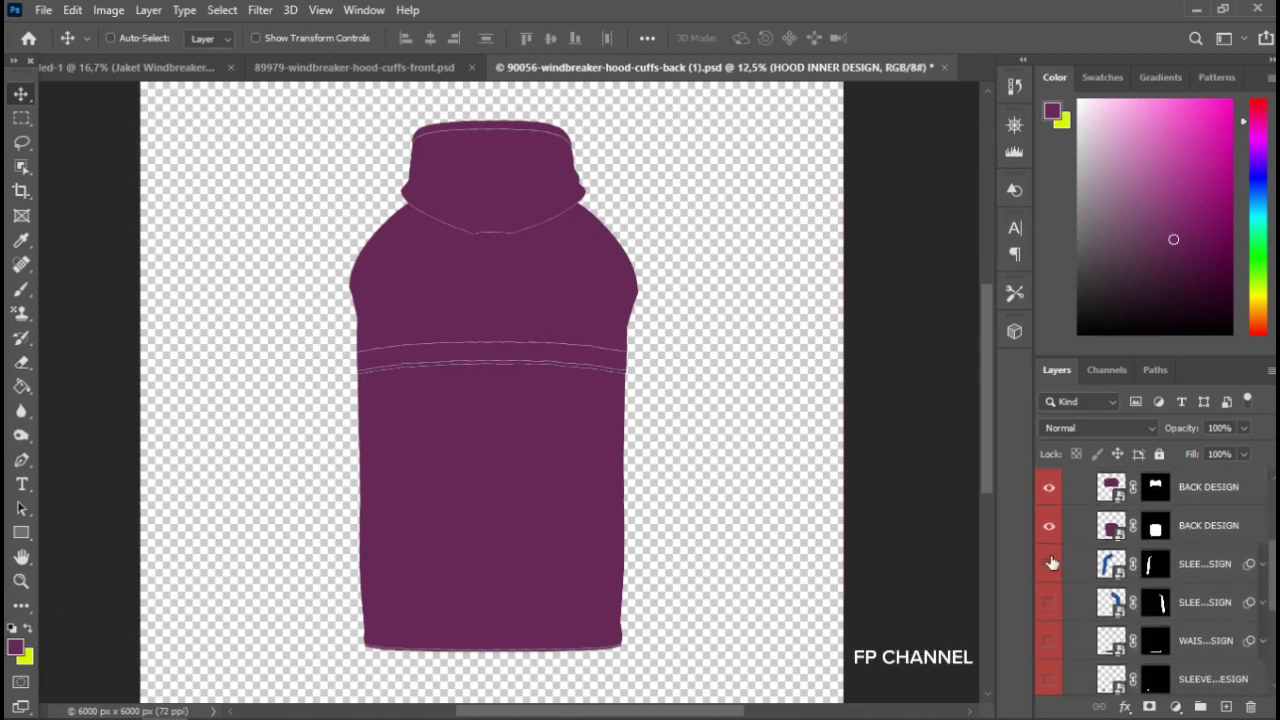
{"action": "left_click", "coordinate": [1049, 565]}
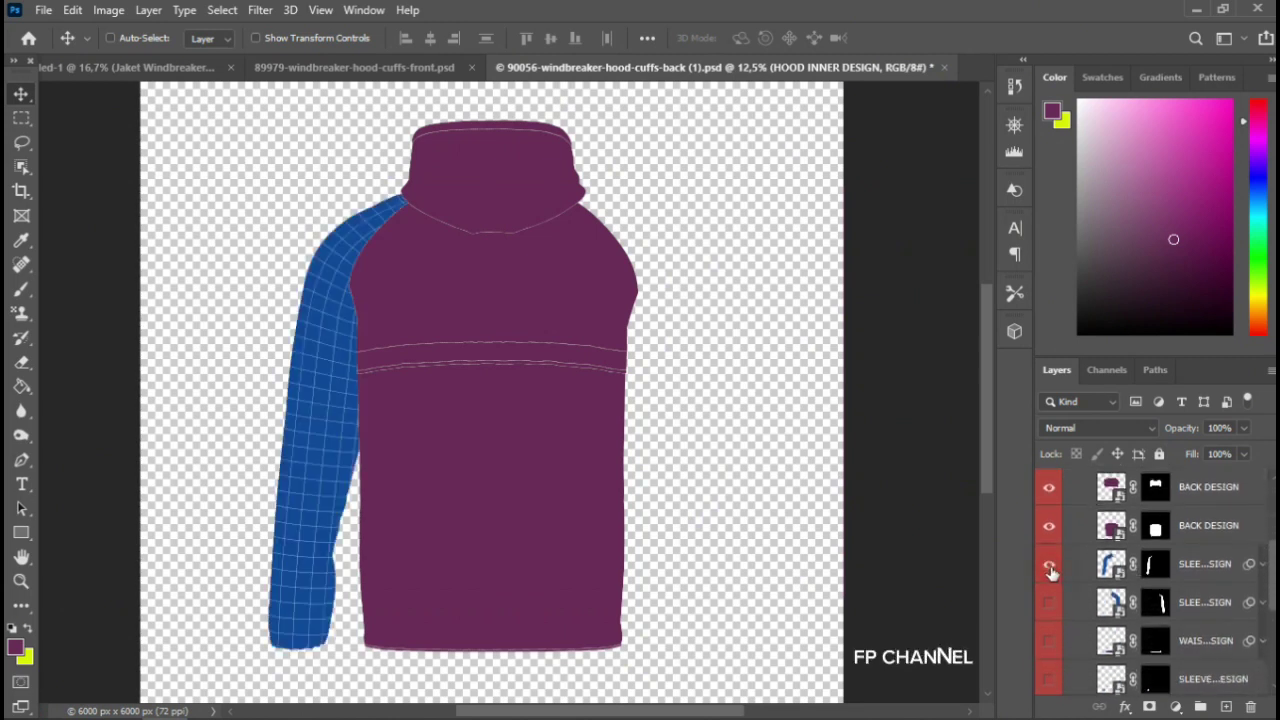
{"action": "left_click", "coordinate": [1128, 570]}
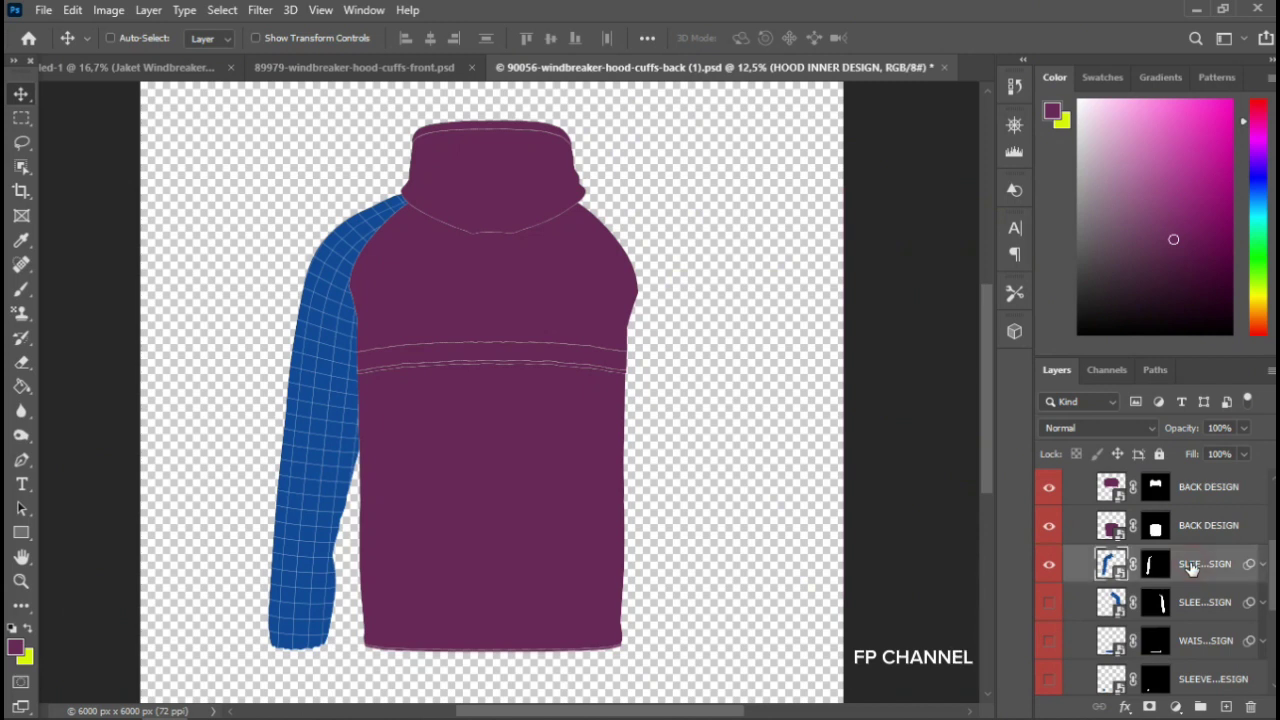
{"action": "double_click", "coordinate": [1112, 565]}
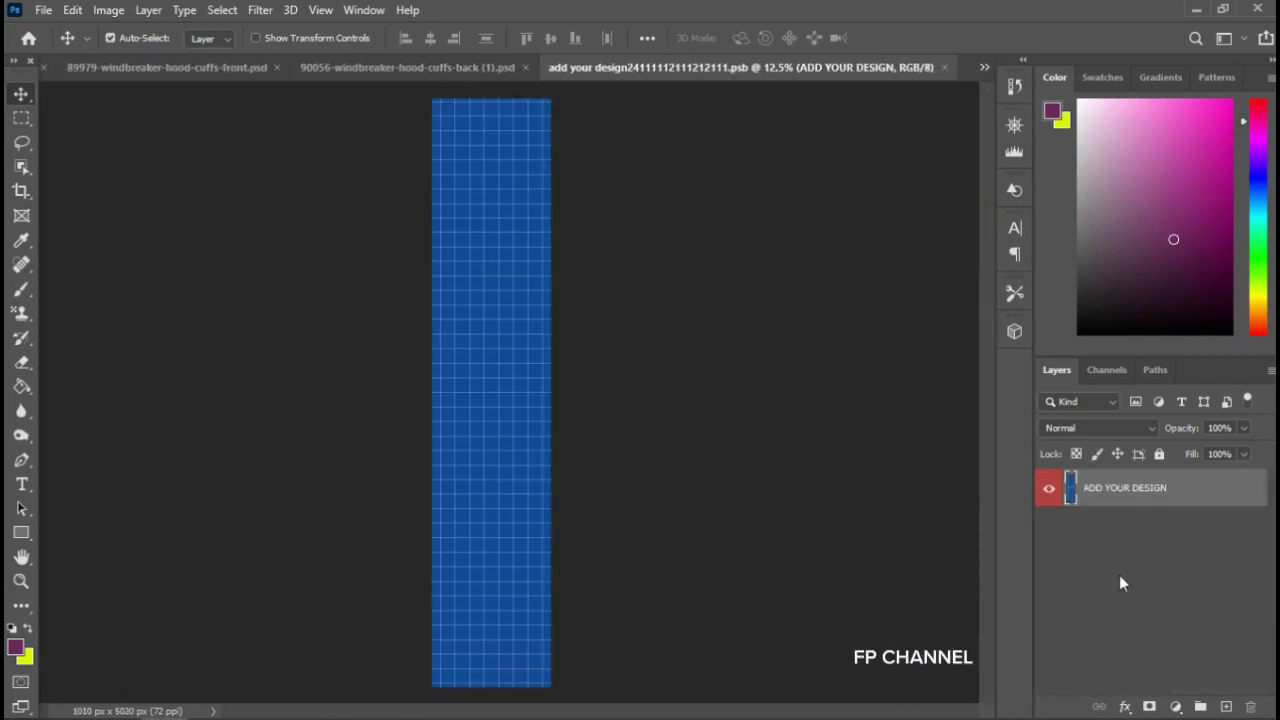
{"action": "key", "text": "ctrl+j"}
{"action": "left_click", "coordinate": [1125, 707]}
{"action": "left_click", "coordinate": [1150, 625]}
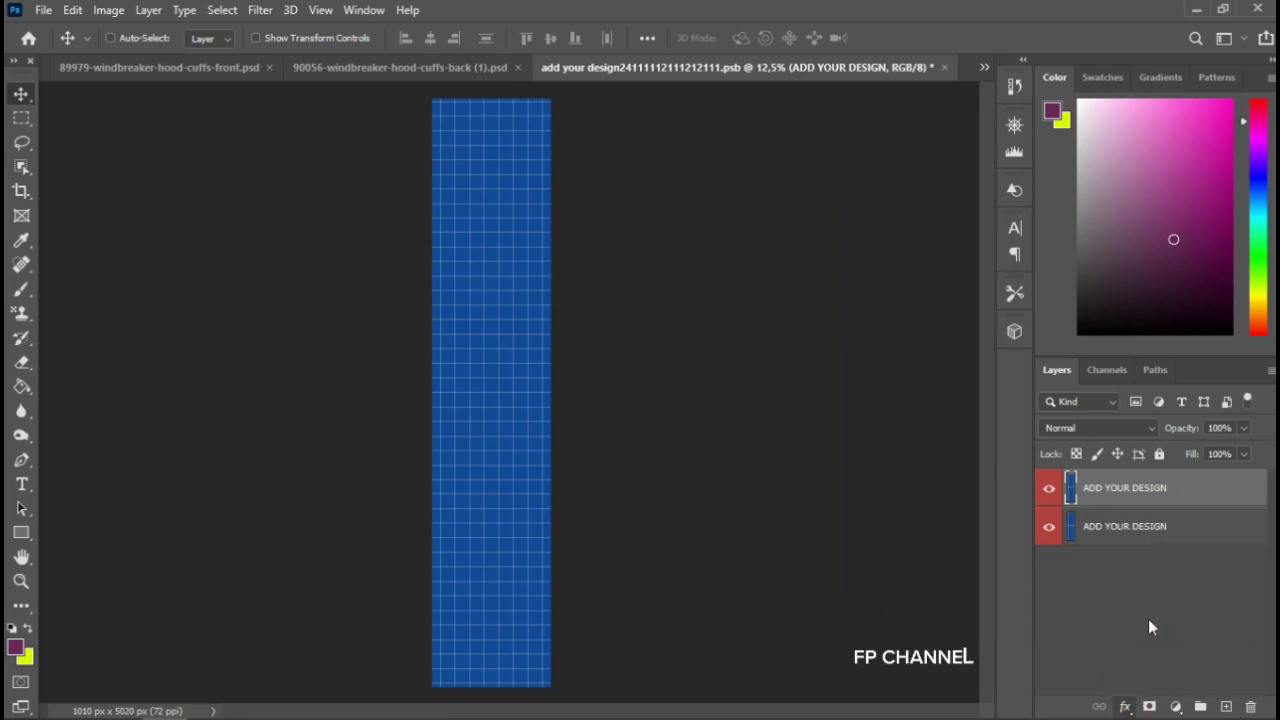
{"action": "key", "text": "Return"}
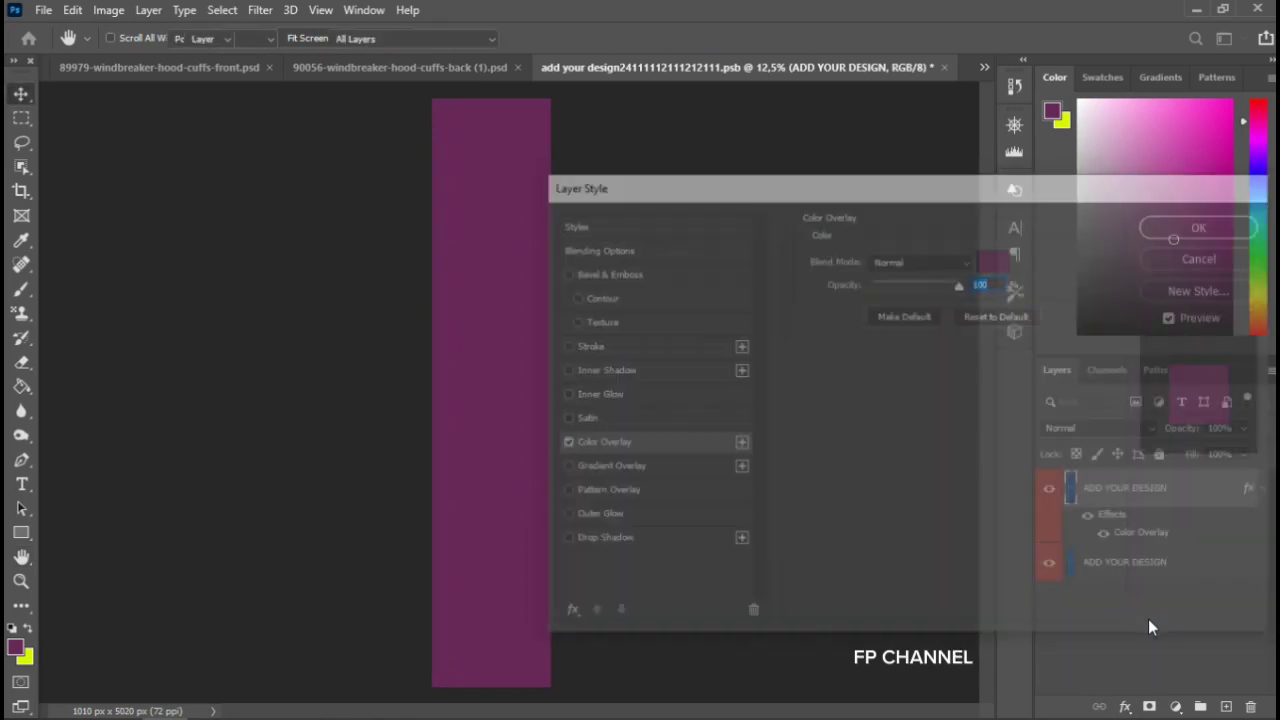
{"action": "key", "text": "ctrl+s"}
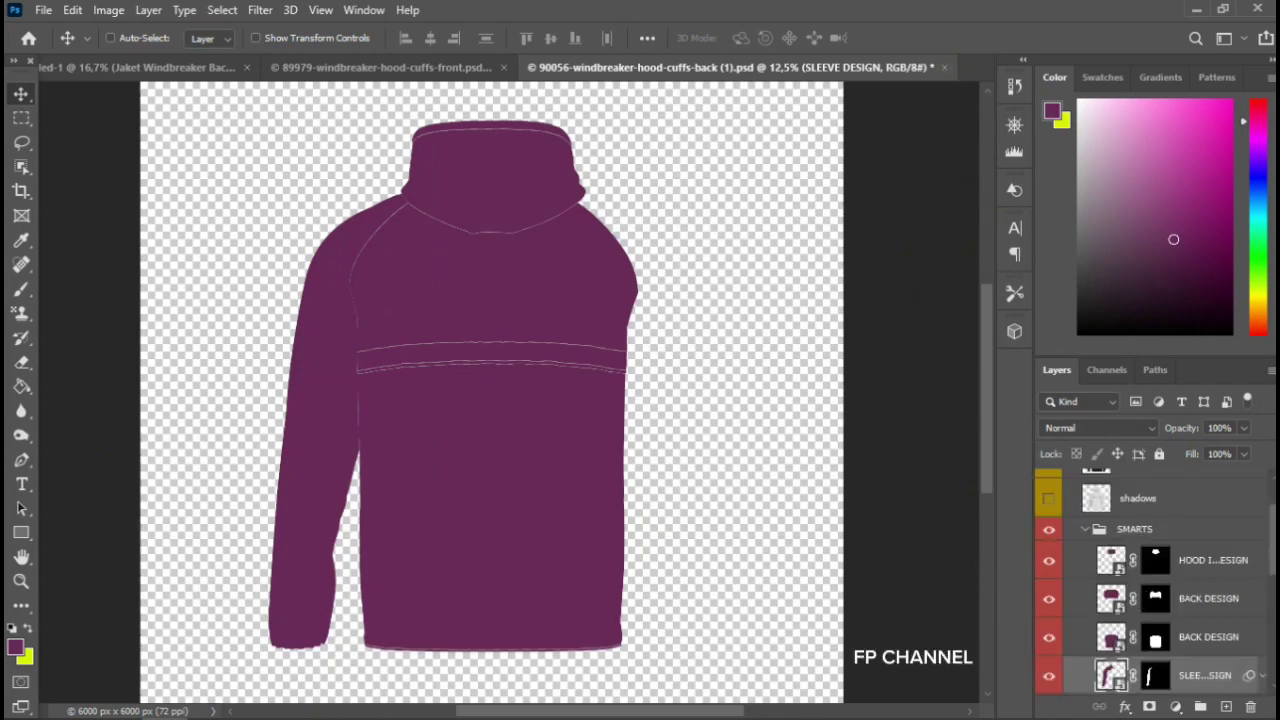
Show the right sleeve design and add a purple Color Overlay to a duplicated ADD YOUR DESIGN layer
{"action": "scroll", "coordinate": [1150, 594], "scroll_direction": "down", "scroll_amount": 3}
{"action": "left_click", "coordinate": [1050, 574]}
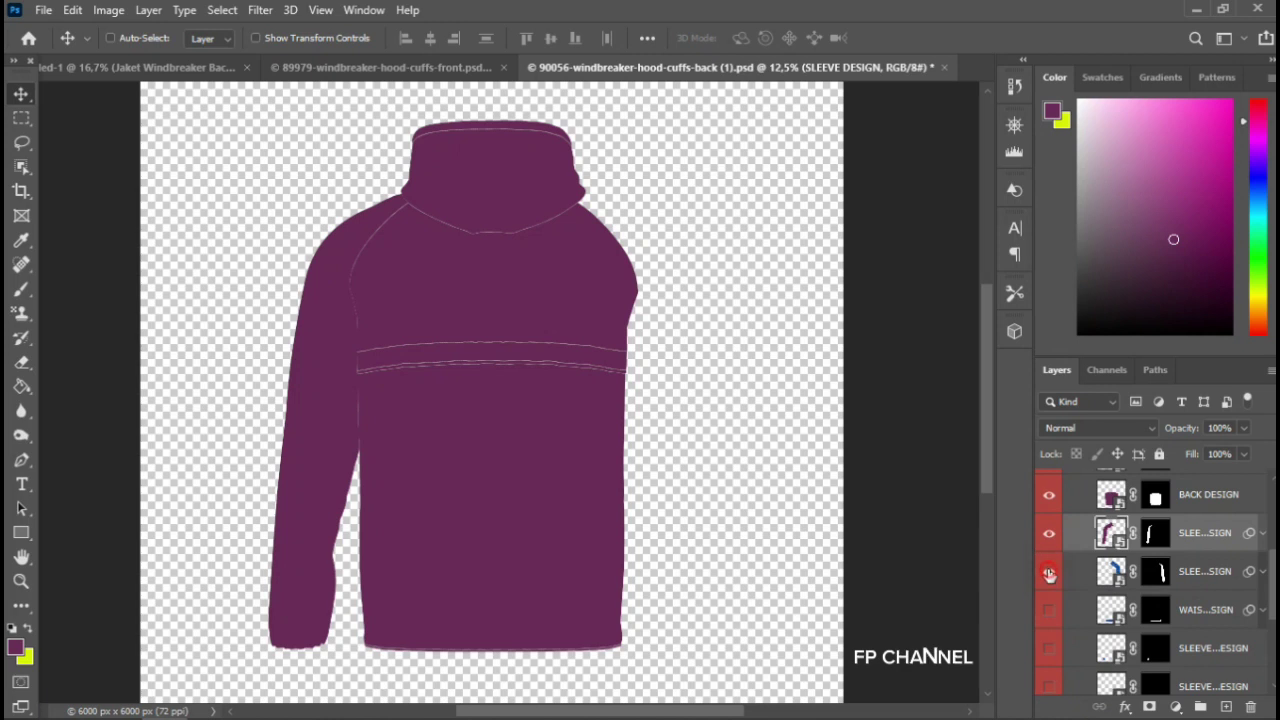
{"action": "left_click", "coordinate": [1207, 574]}
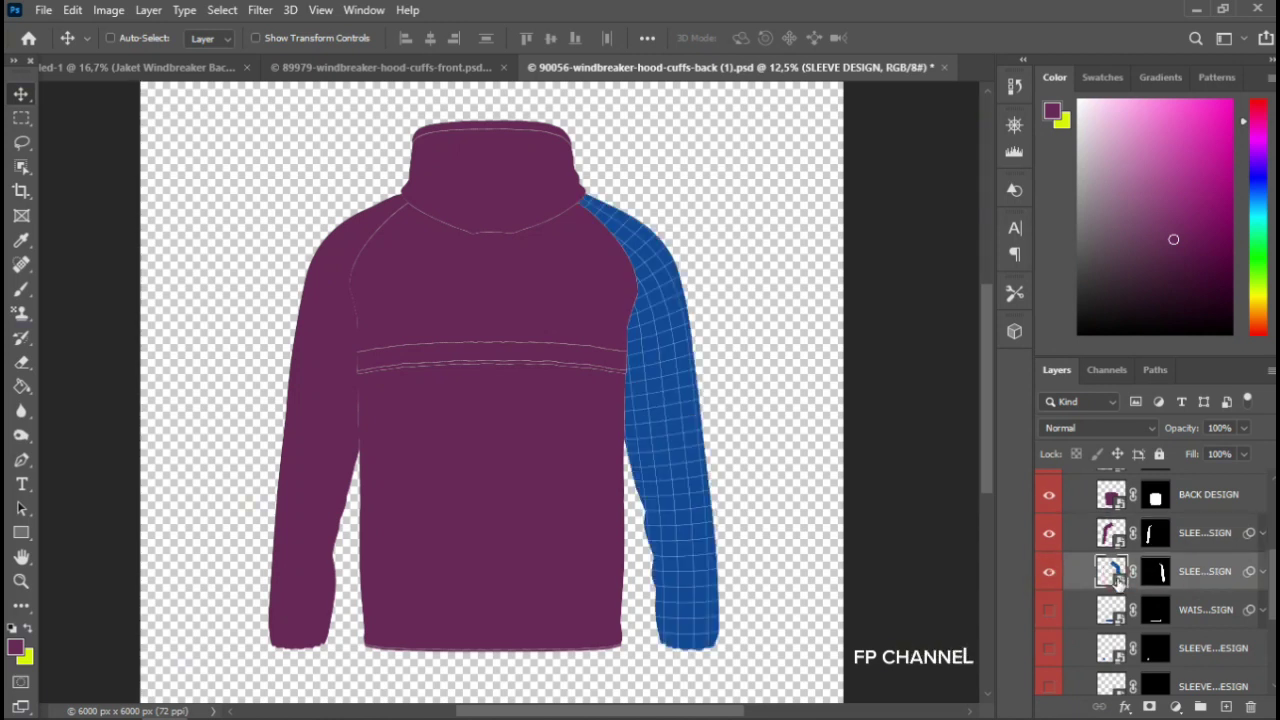
{"action": "double_click", "coordinate": [1117, 578]}
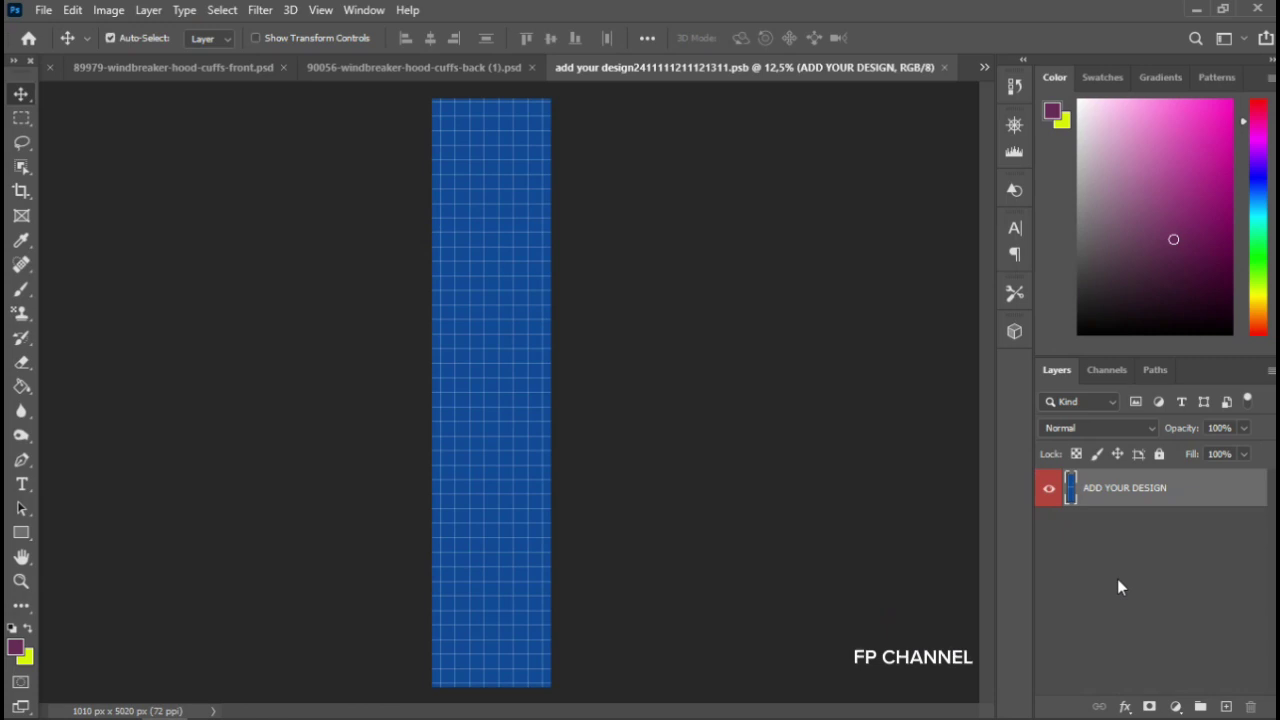
{"action": "key", "text": "ctrl+j"}
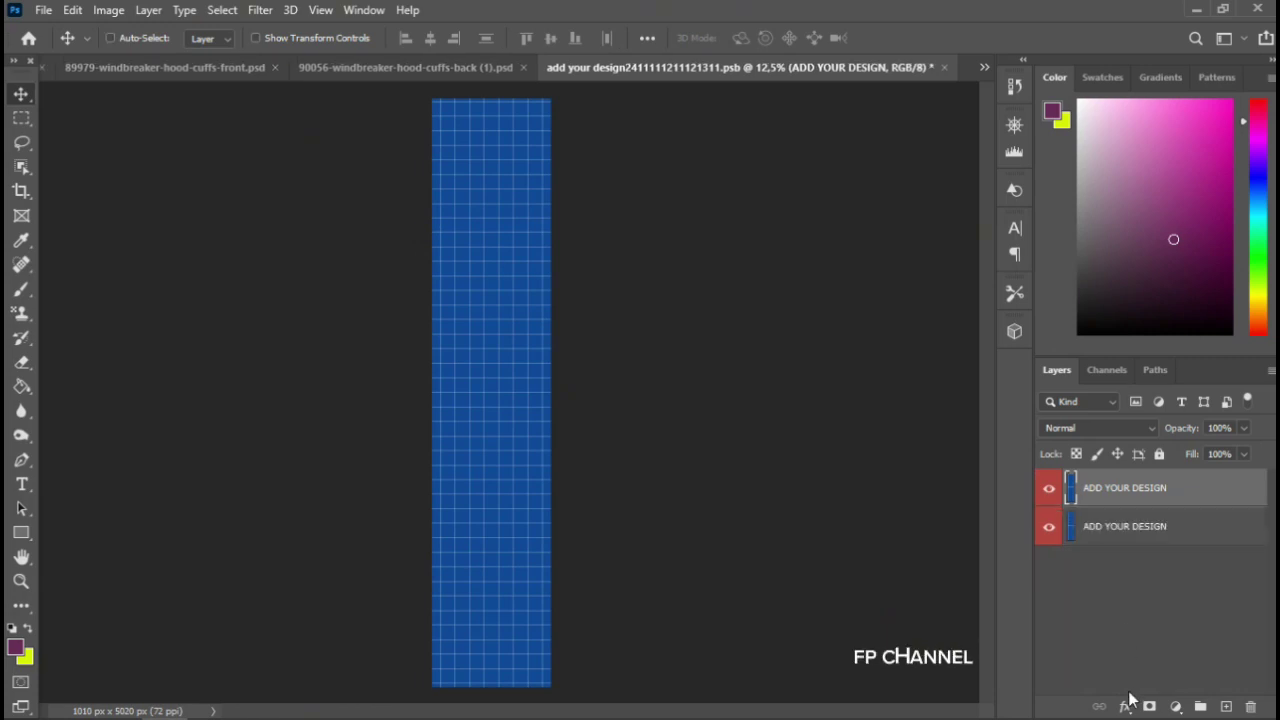
{"action": "left_click", "coordinate": [1126, 704]}
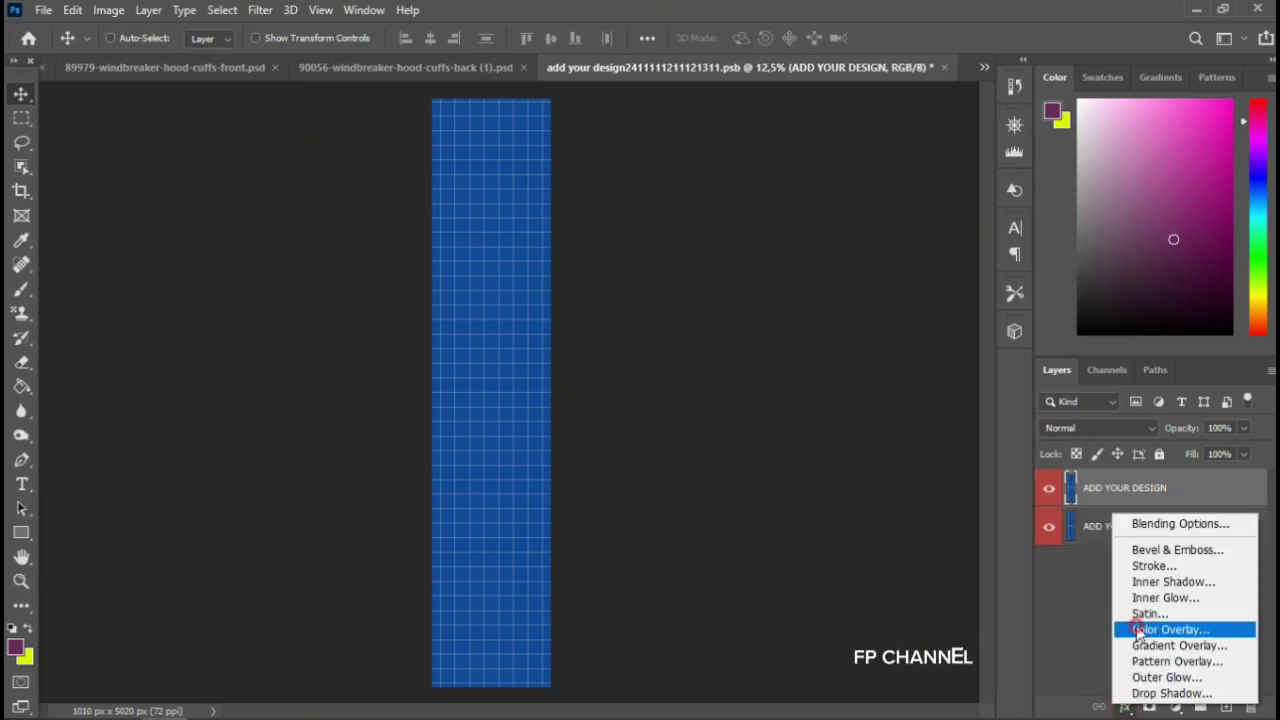
{"action": "left_click", "coordinate": [1138, 629]}
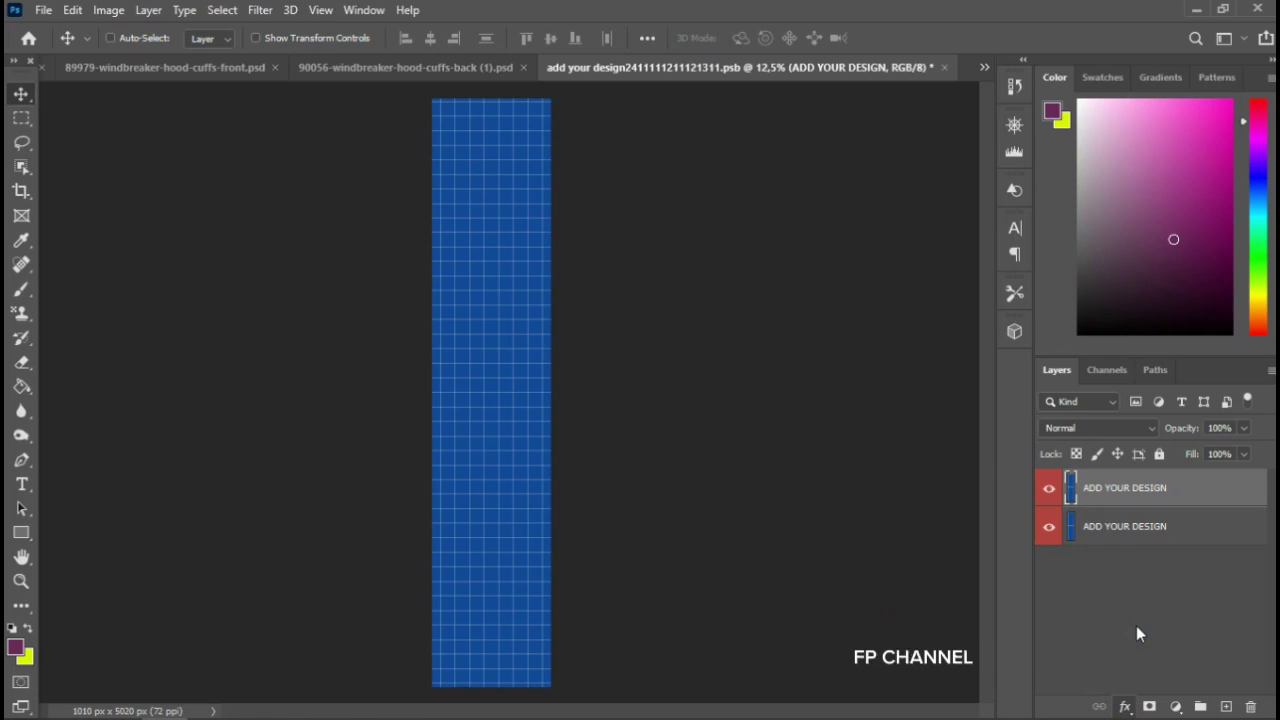
{"action": "left_click", "coordinate": [1210, 226]}
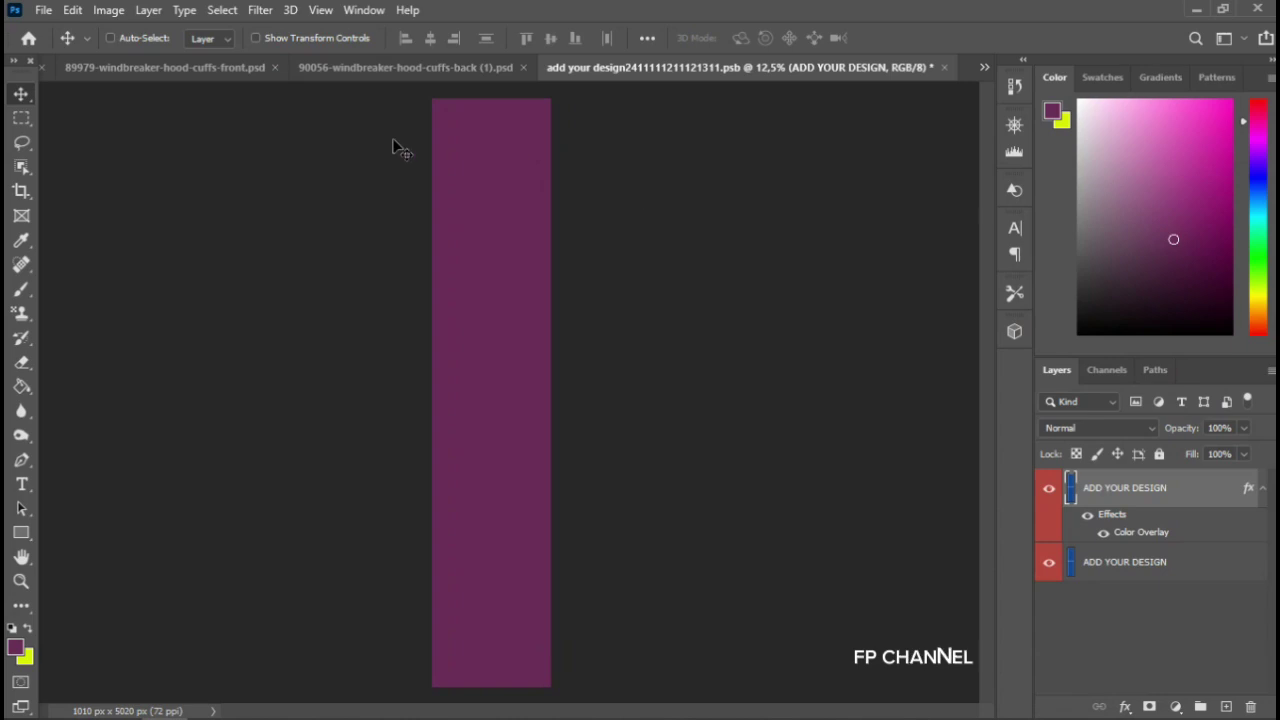
{"action": "left_click", "coordinate": [44, 10]}
{"action": "left_click", "coordinate": [55, 46]}
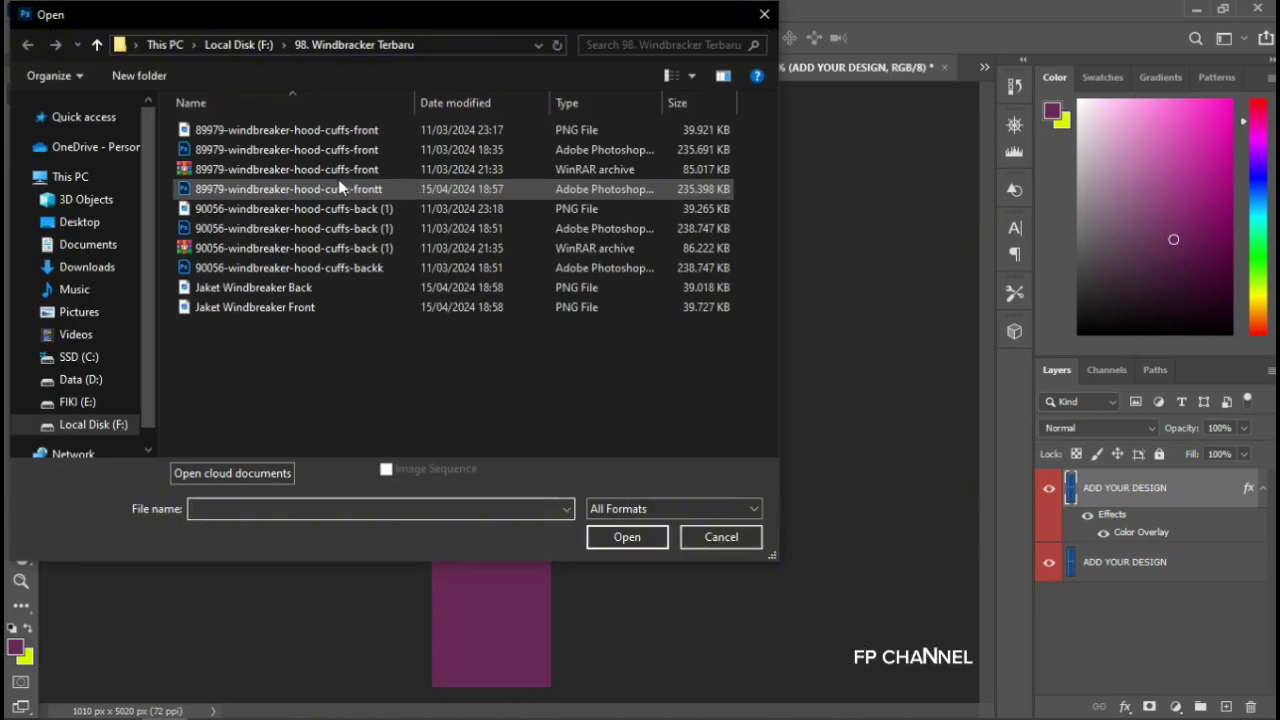
{"action": "left_click", "coordinate": [103, 425]}
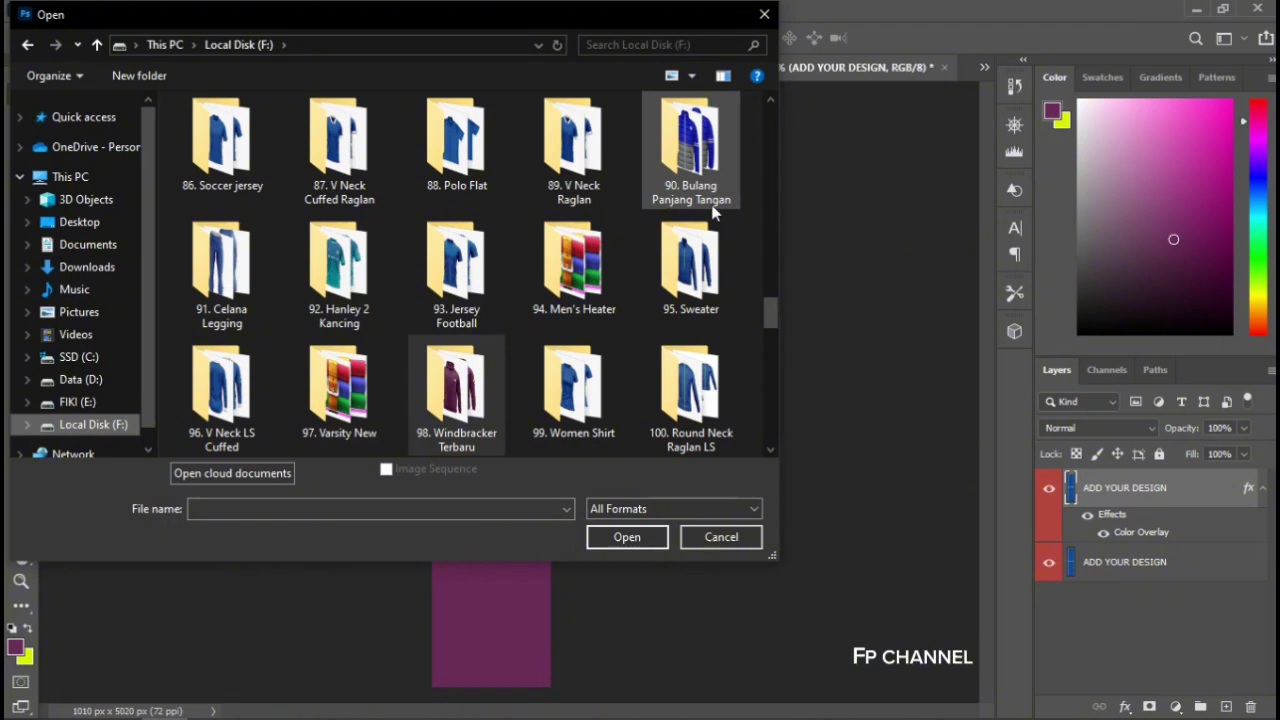
{"action": "left_click_drag", "start_coordinate": [773, 322], "coordinate": [780, 428]}
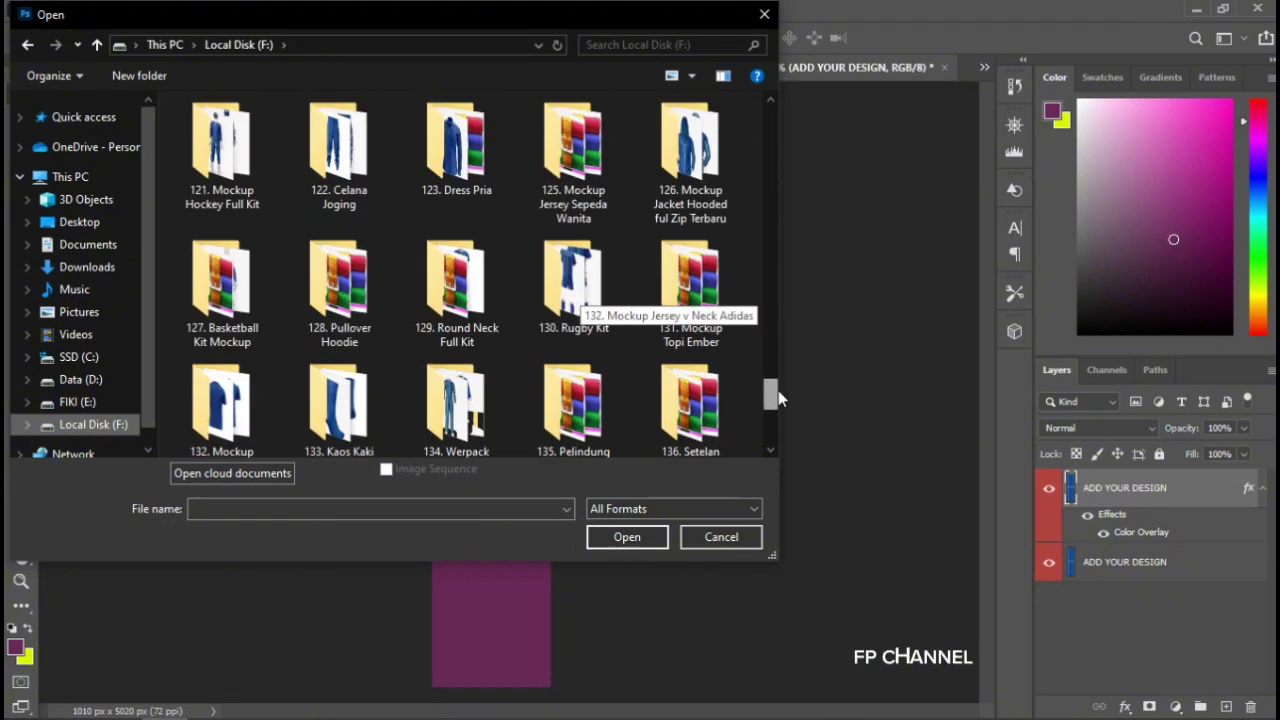
{"action": "scroll", "coordinate": [780, 428], "scroll_direction": "down", "scroll_amount": 3}
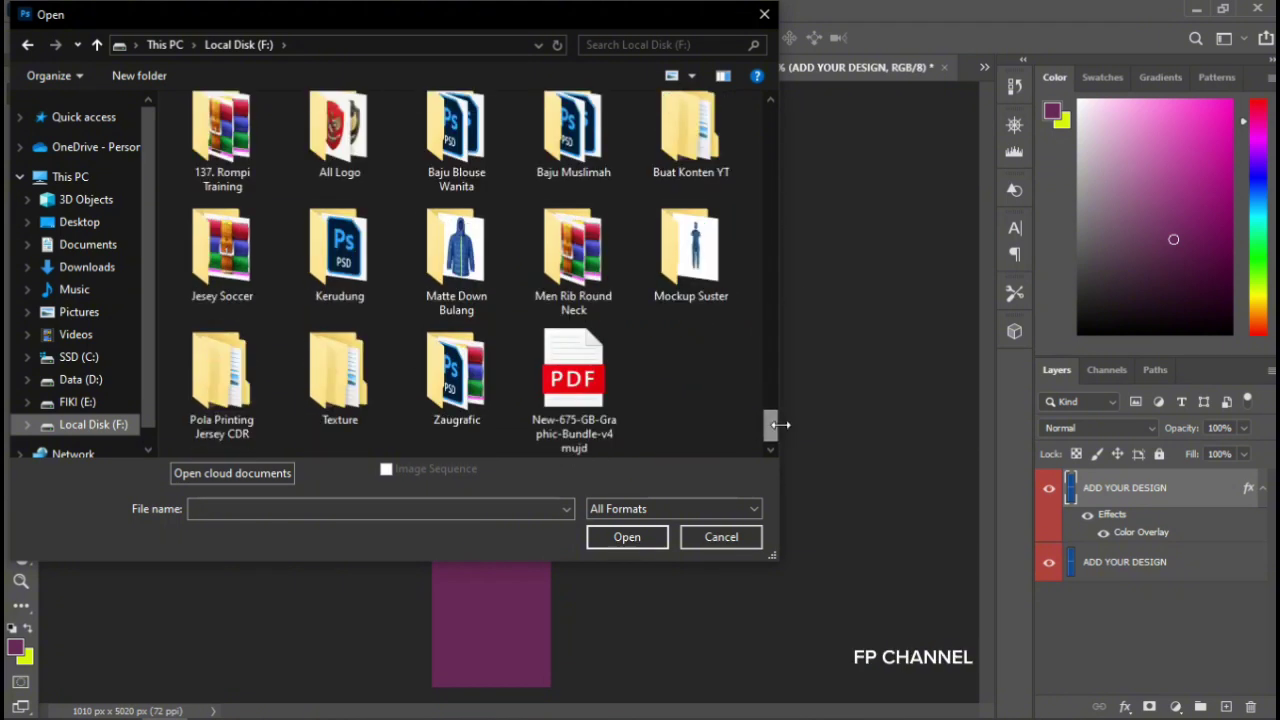
{"action": "double_click", "coordinate": [371, 141]}
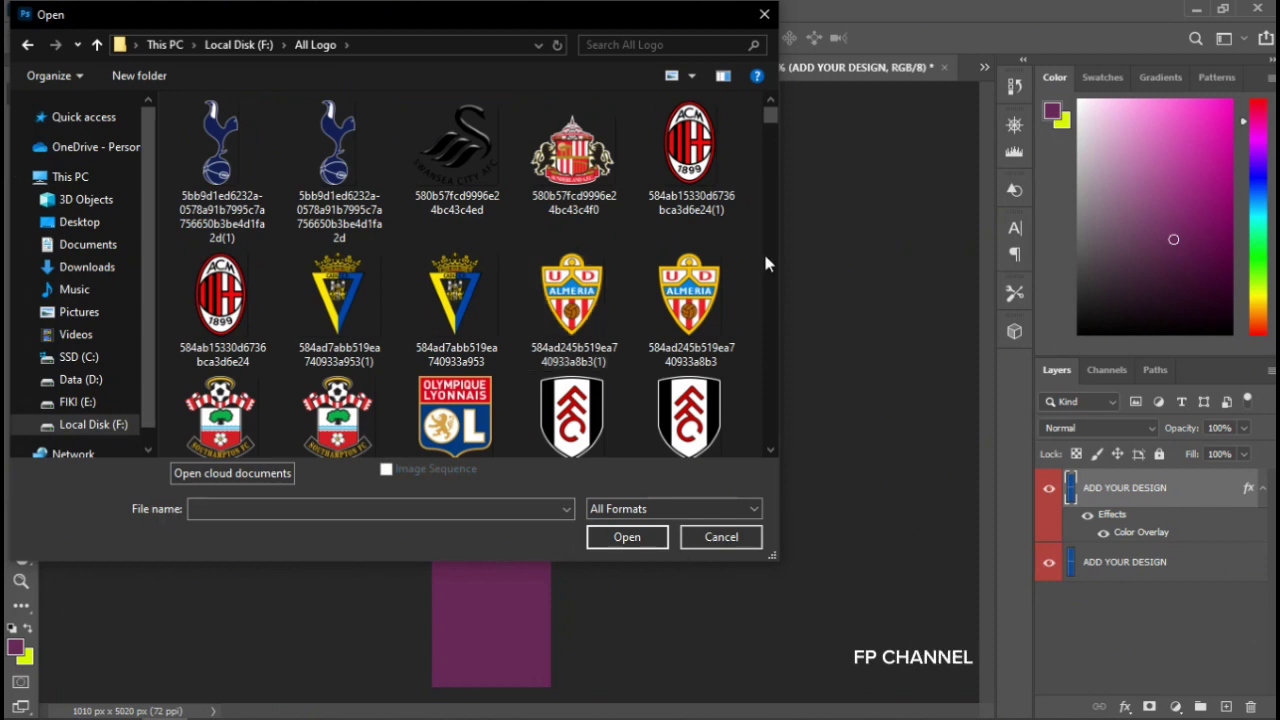
{"action": "left_click_drag", "start_coordinate": [771, 118], "coordinate": [777, 245]}
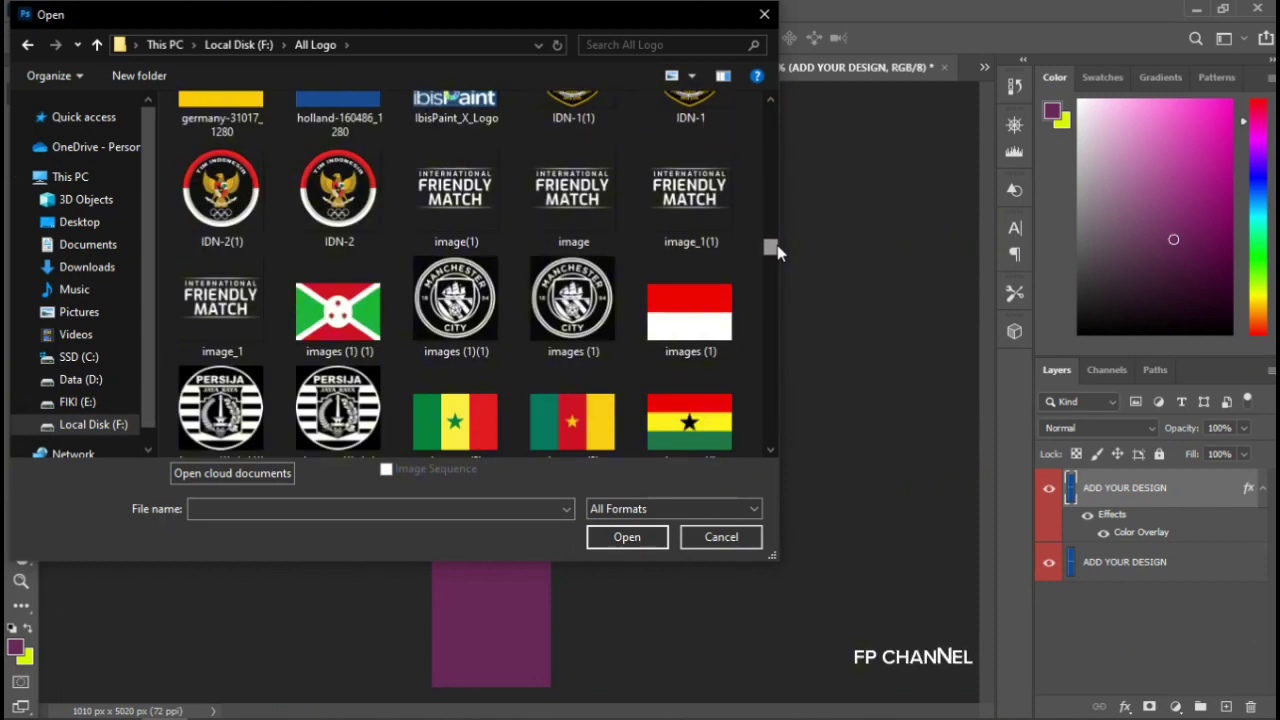
{"action": "left_click", "coordinate": [690, 310]}
{"action": "left_click", "coordinate": [626, 537]}
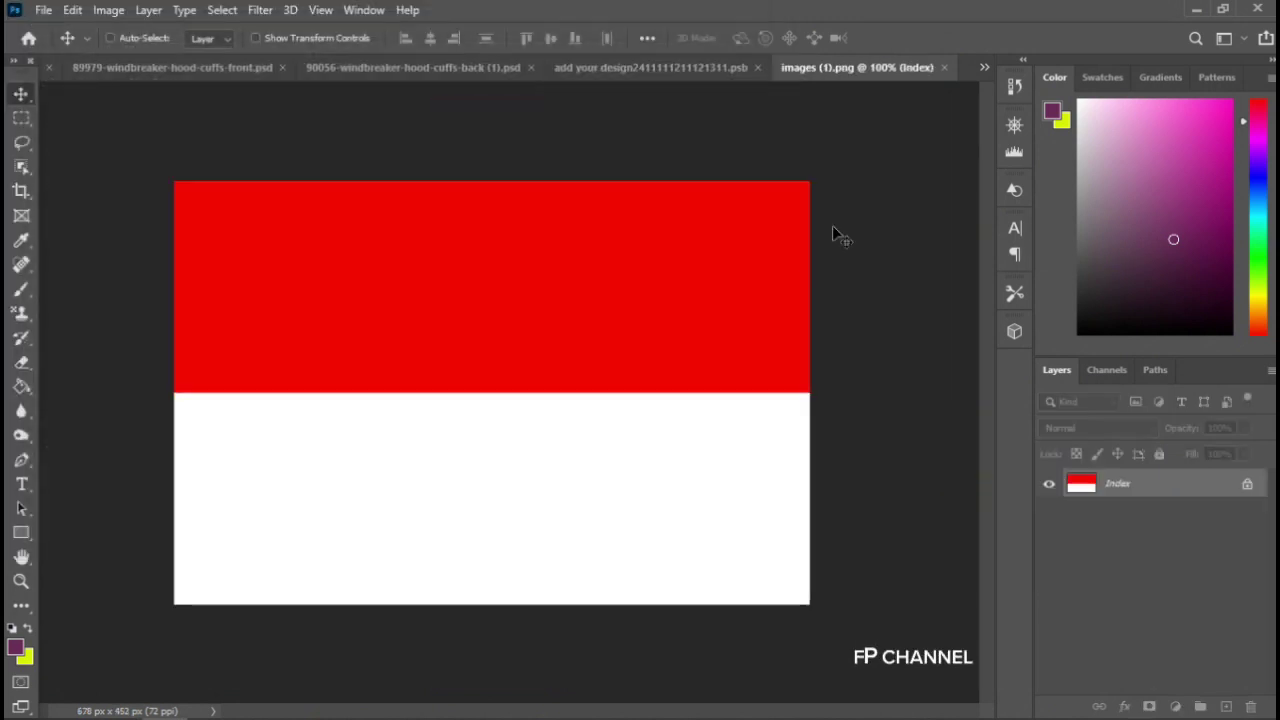
{"action": "left_click", "coordinate": [943, 67]}
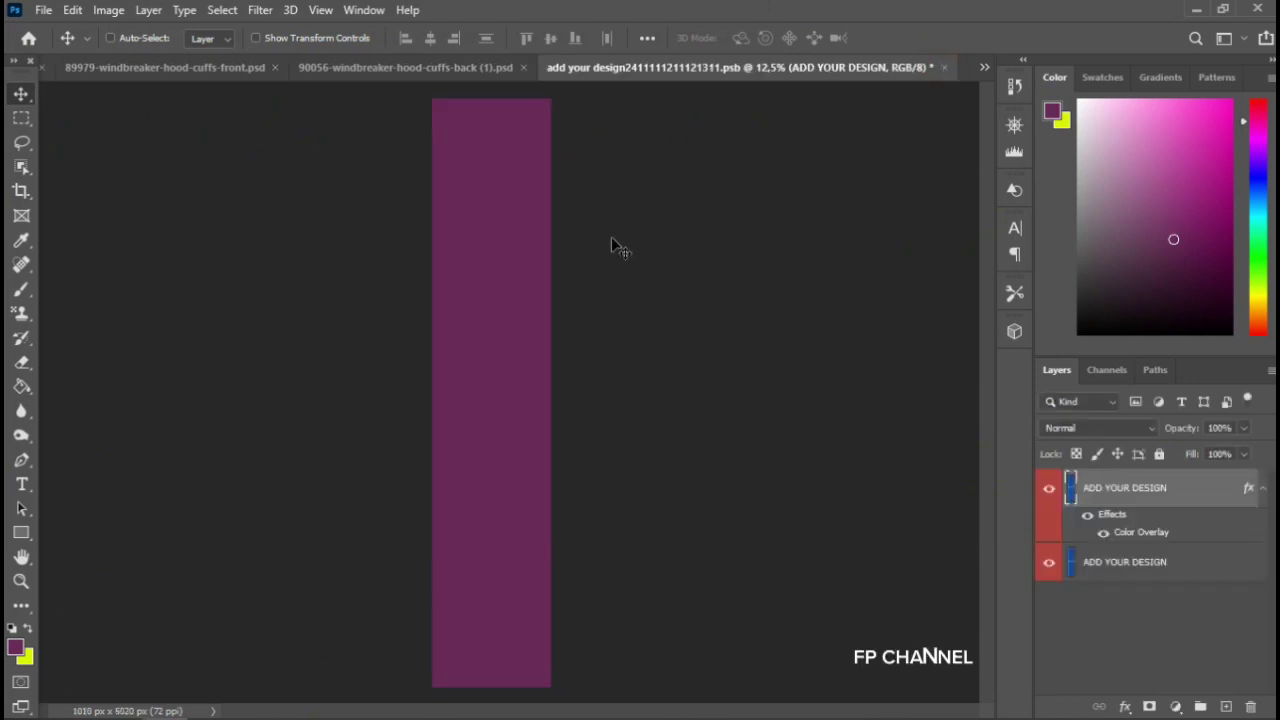
Embed the flag image 'images (1)' from All Logo and move it to the strip's right edge
{"action": "left_click", "coordinate": [44, 10]}
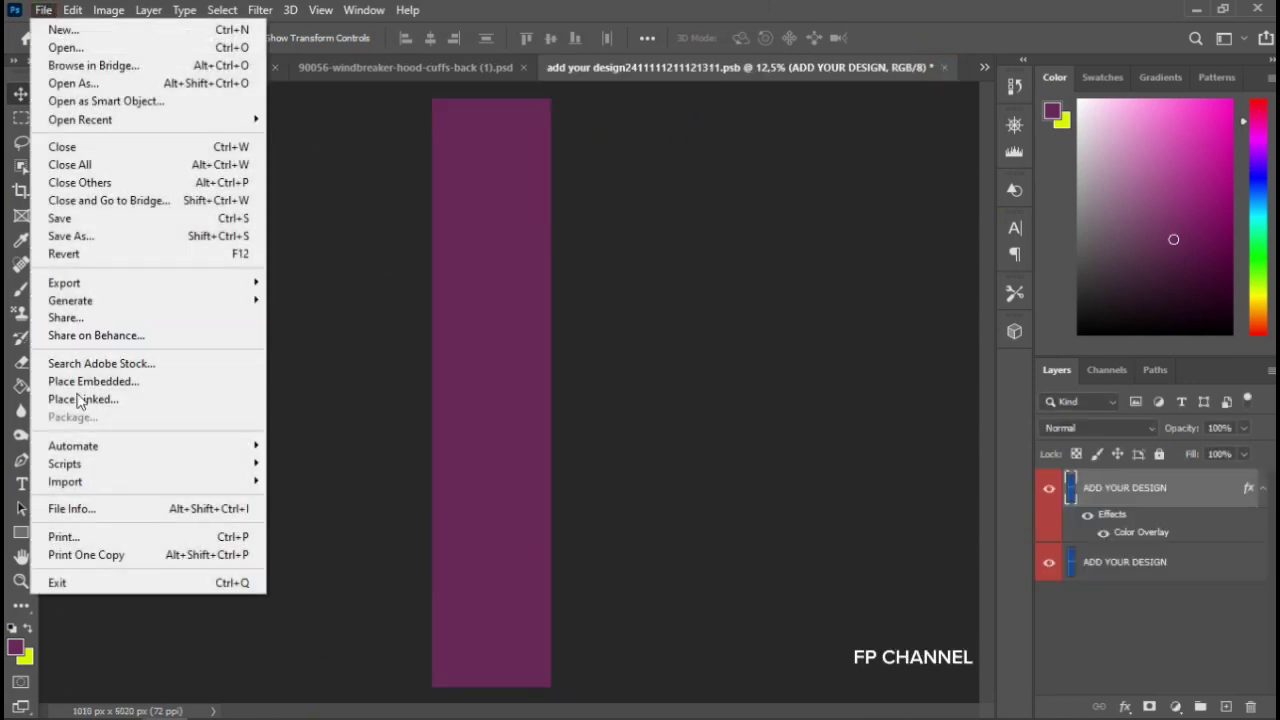
{"action": "left_click", "coordinate": [85, 383]}
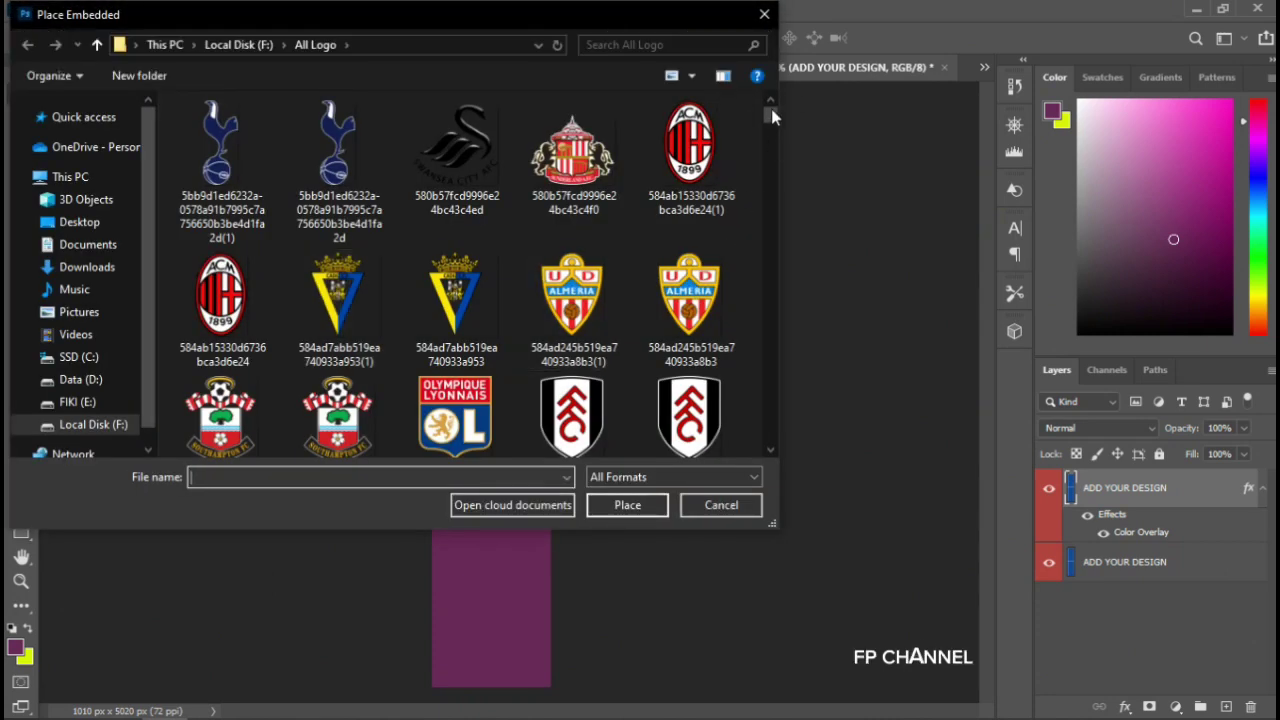
{"action": "mouse_move", "coordinate": [771, 109]}
{"action": "left_mouse_down"}
{"action": "mouse_move", "coordinate": [786, 428]}
{"action": "mouse_move", "coordinate": [782, 243]}
{"action": "left_mouse_up"}
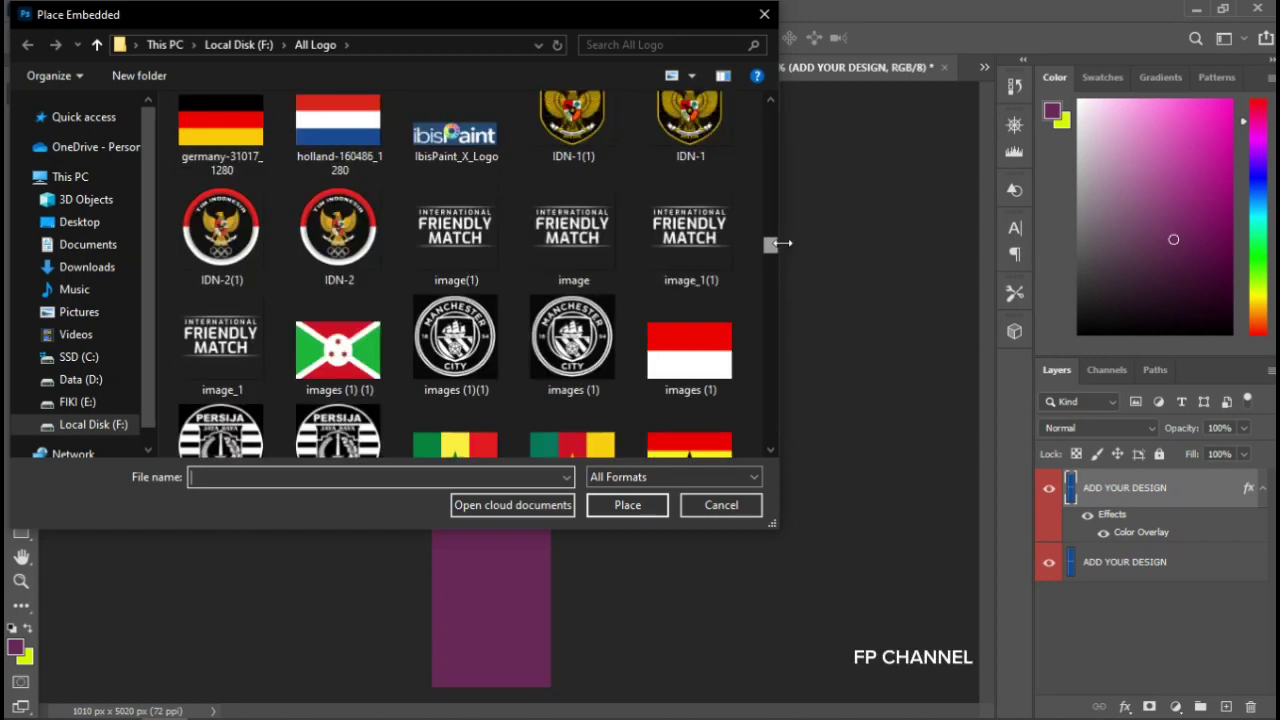
{"action": "left_click", "coordinate": [688, 350]}
{"action": "left_click", "coordinate": [643, 505]}
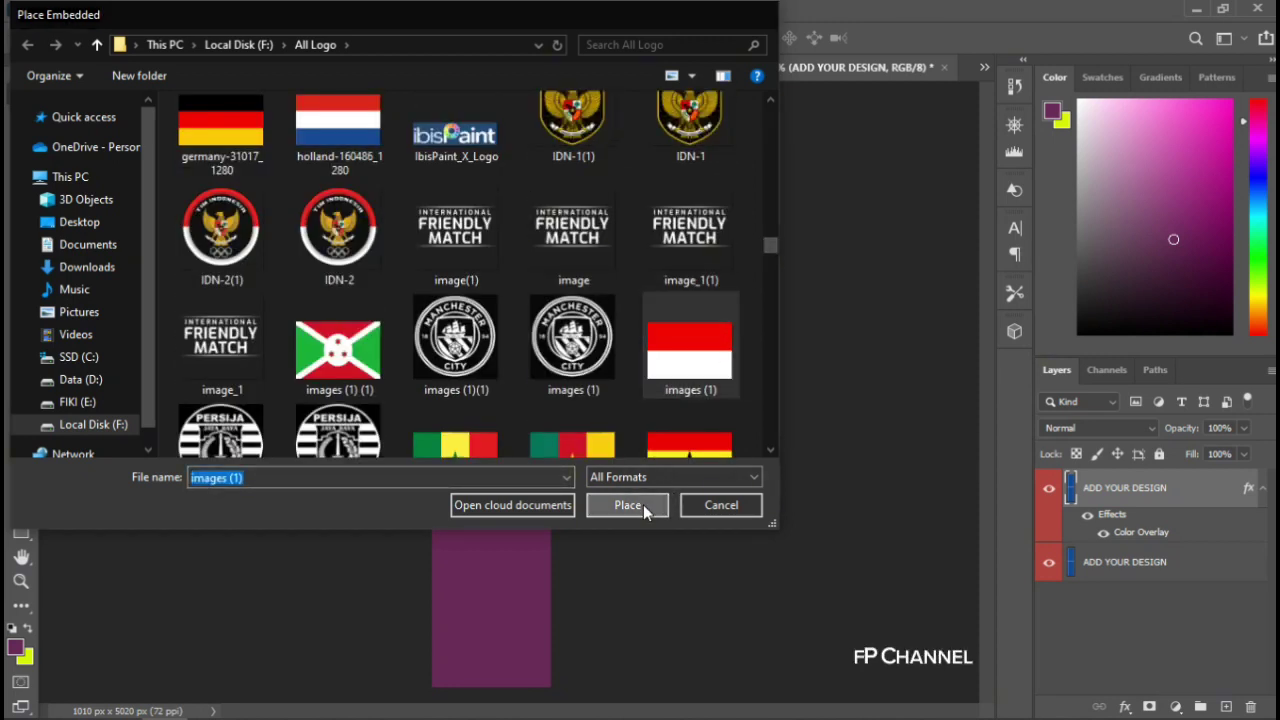
{"action": "left_click_drag", "start_coordinate": [509, 410], "coordinate": [529, 412]}
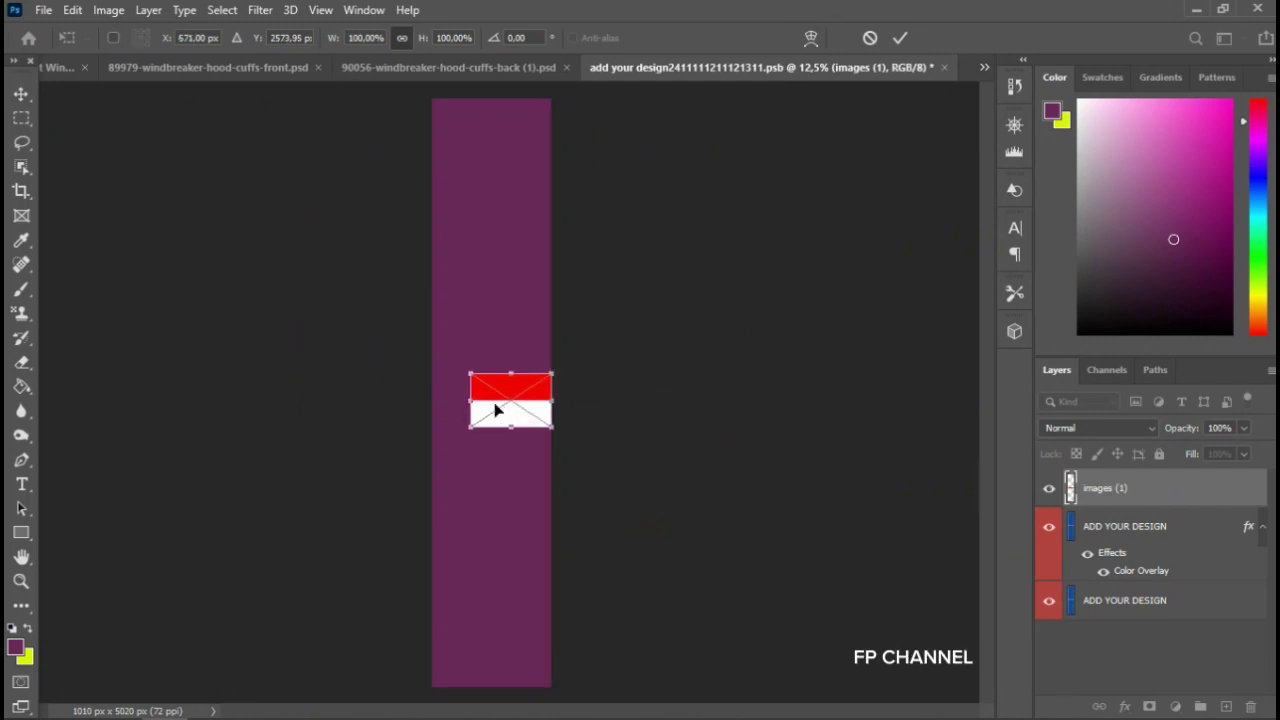
Scale the flag to 59.32%, commit the transform and save the sleeve design
{"action": "left_click_drag", "start_coordinate": [470, 426], "coordinate": [521, 404]}
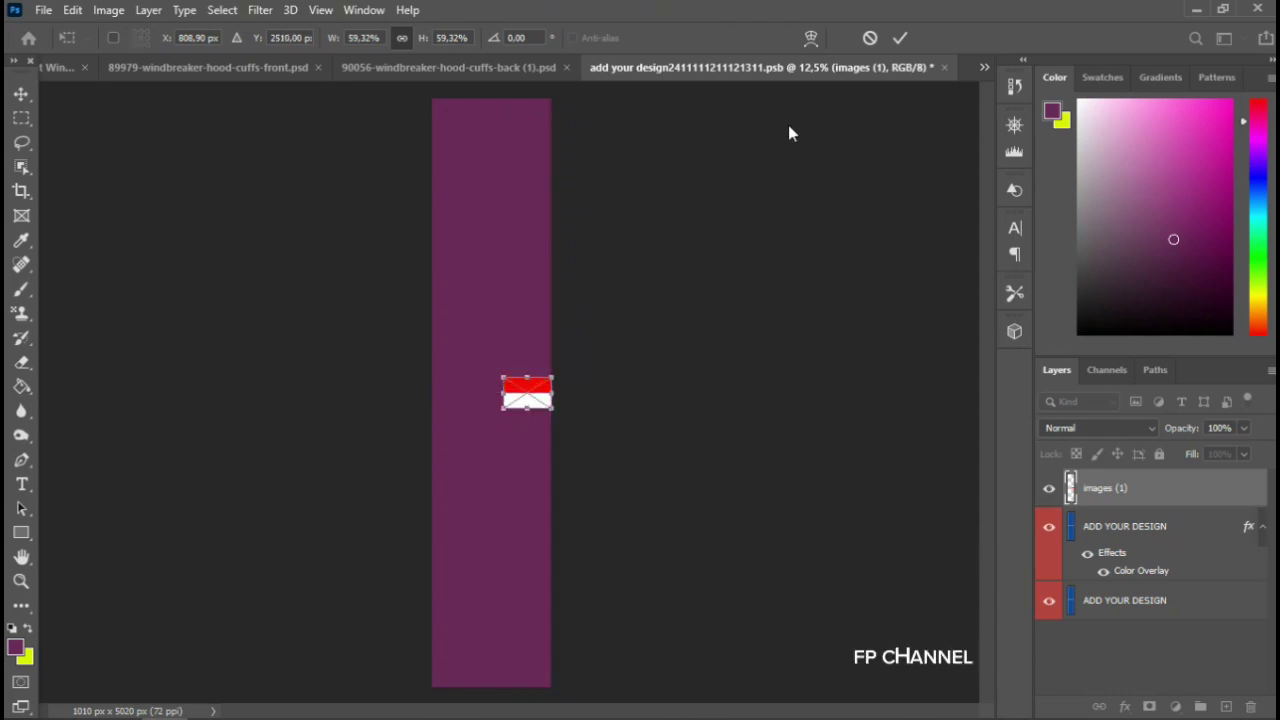
{"action": "left_click", "coordinate": [899, 38]}
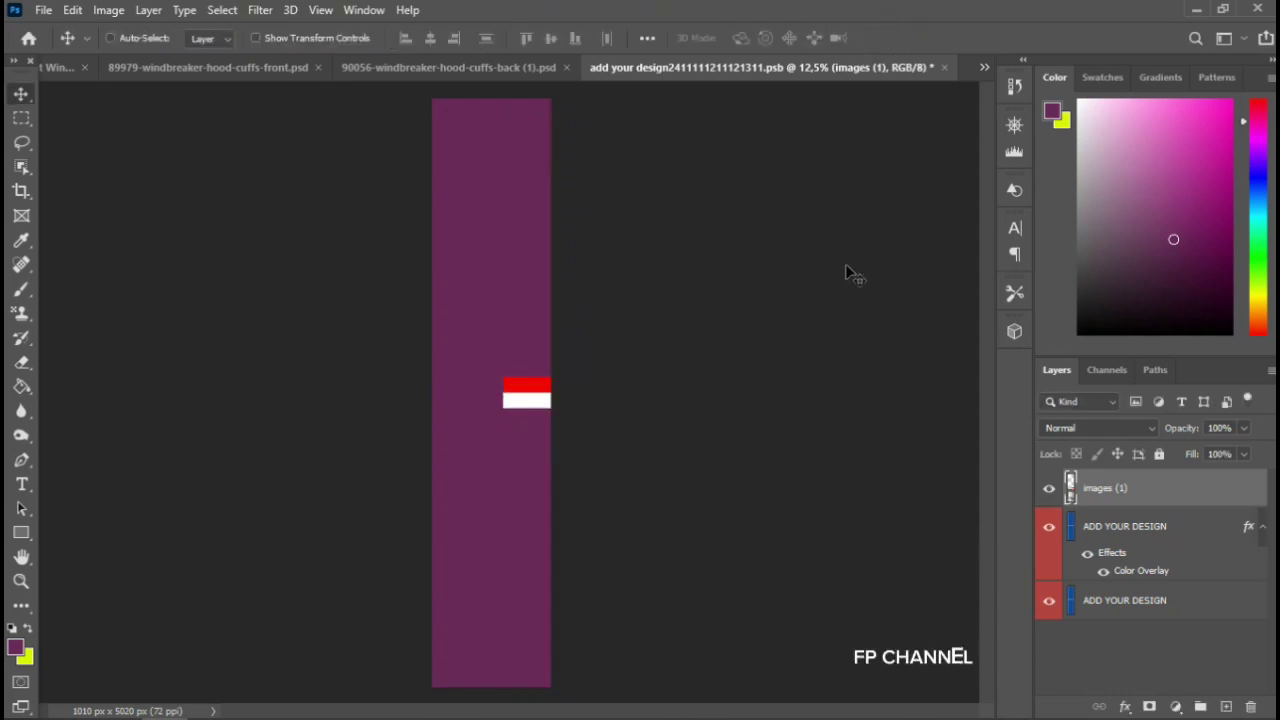
{"action": "key", "text": "ctrl+s"}
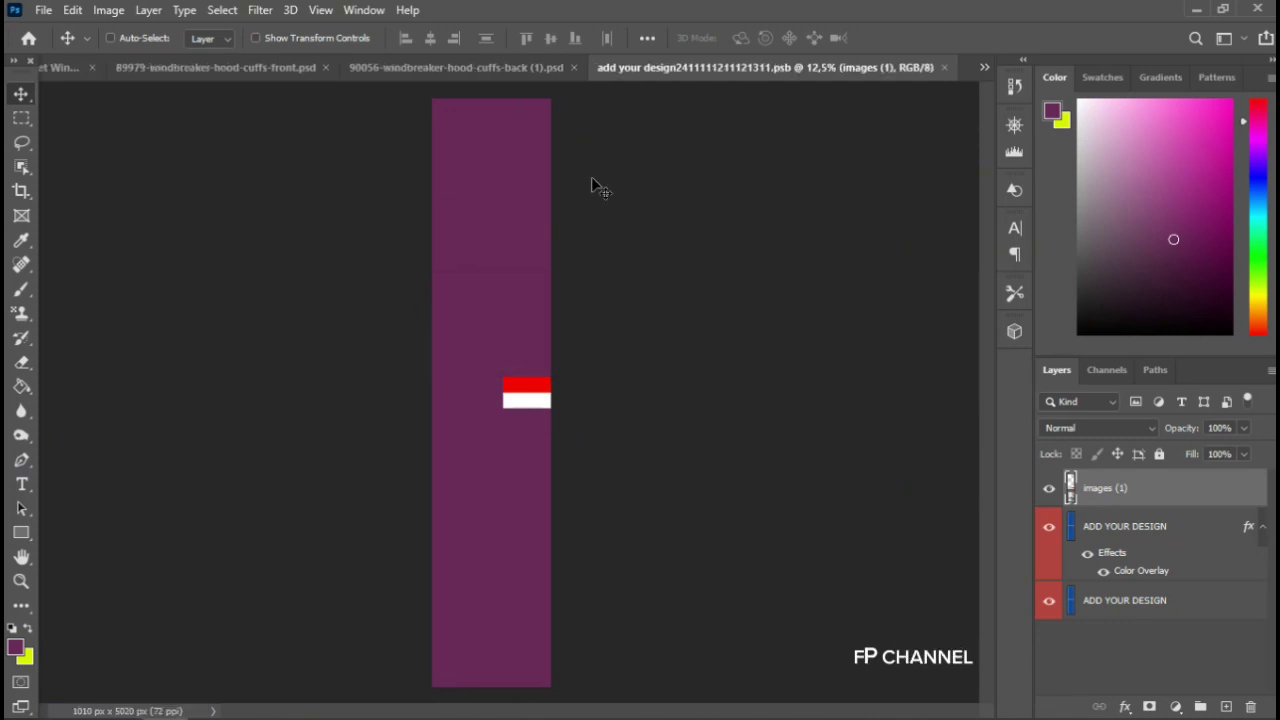
Enlarge the sleeve flag to 61.49% and save the sleeve design
{"action": "left_click", "coordinate": [471, 70]}
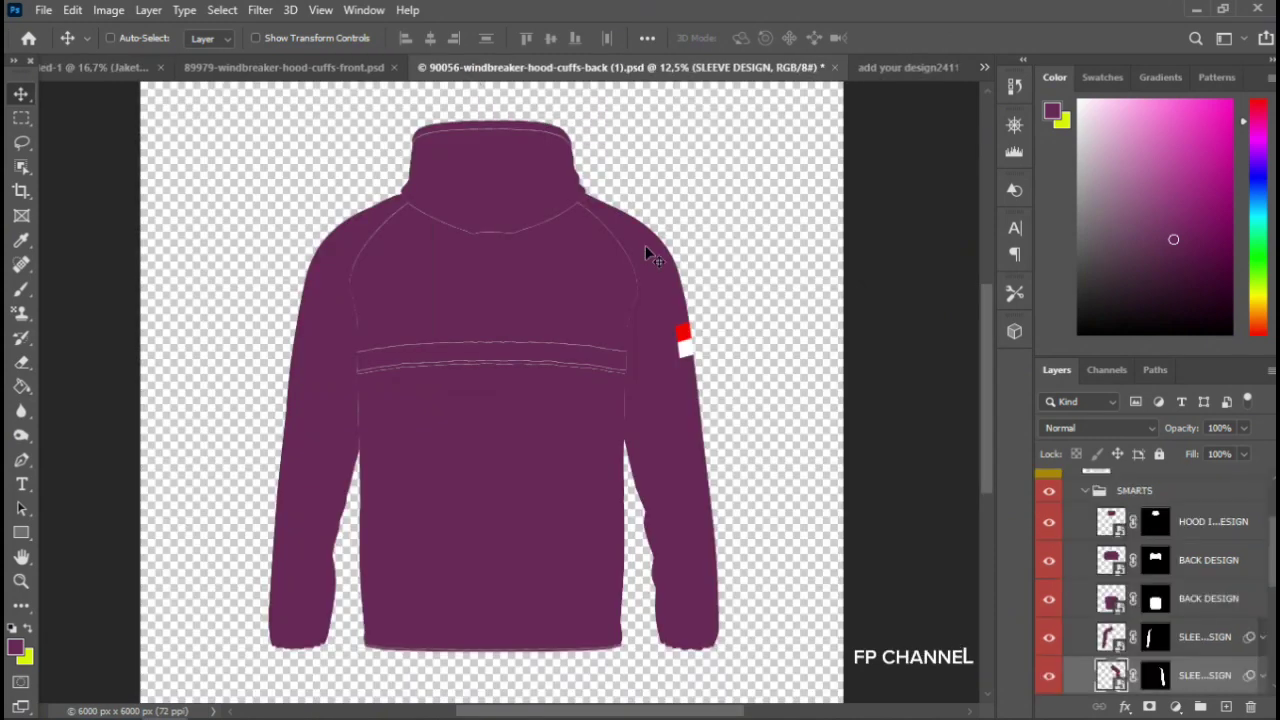
{"action": "left_click", "coordinate": [868, 67]}
{"action": "left_click_drag", "start_coordinate": [525, 397], "coordinate": [530, 403]}
{"action": "key", "text": "ctrl+t"}
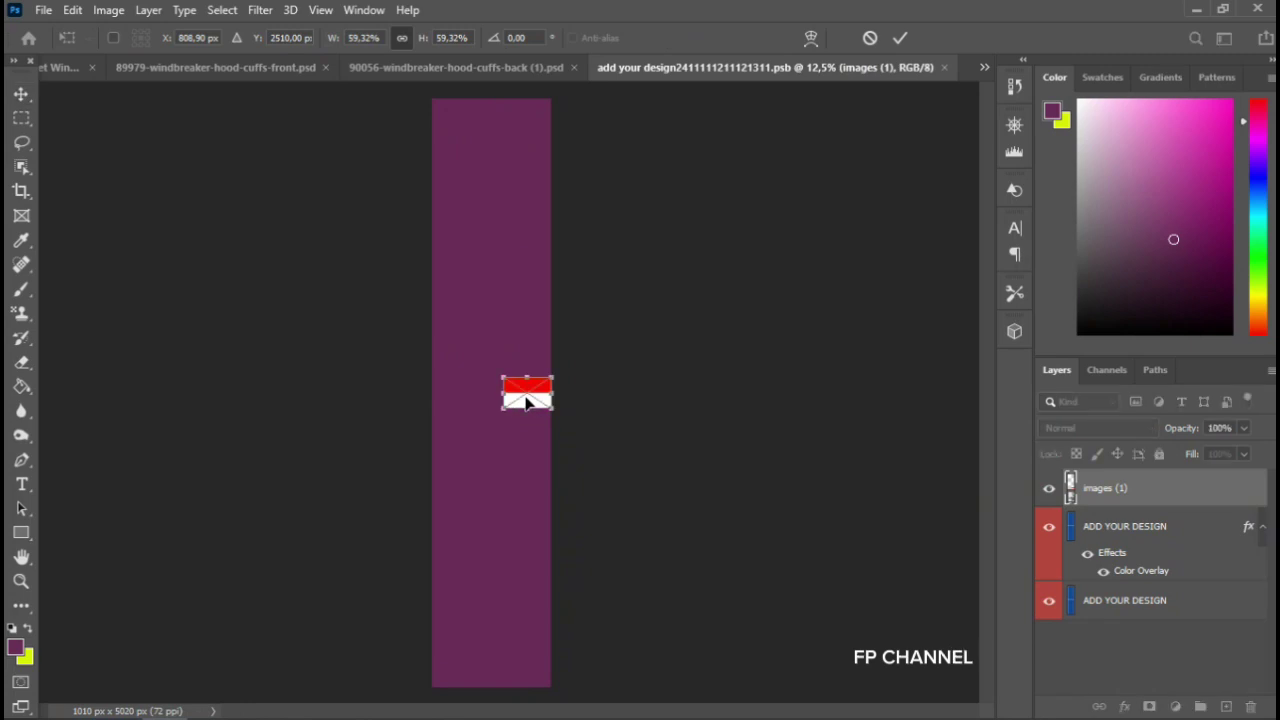
{"action": "left_click_drag", "start_coordinate": [502, 408], "coordinate": [499, 411]}
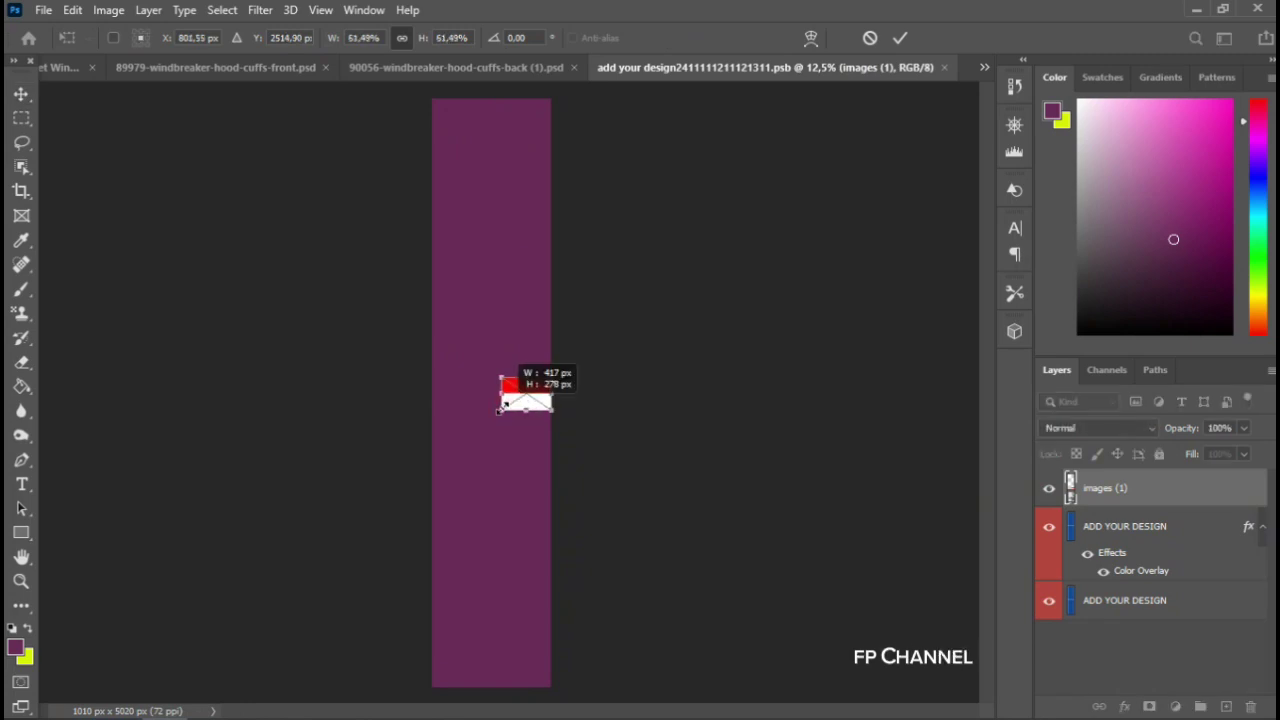
{"action": "key", "text": "Return"}
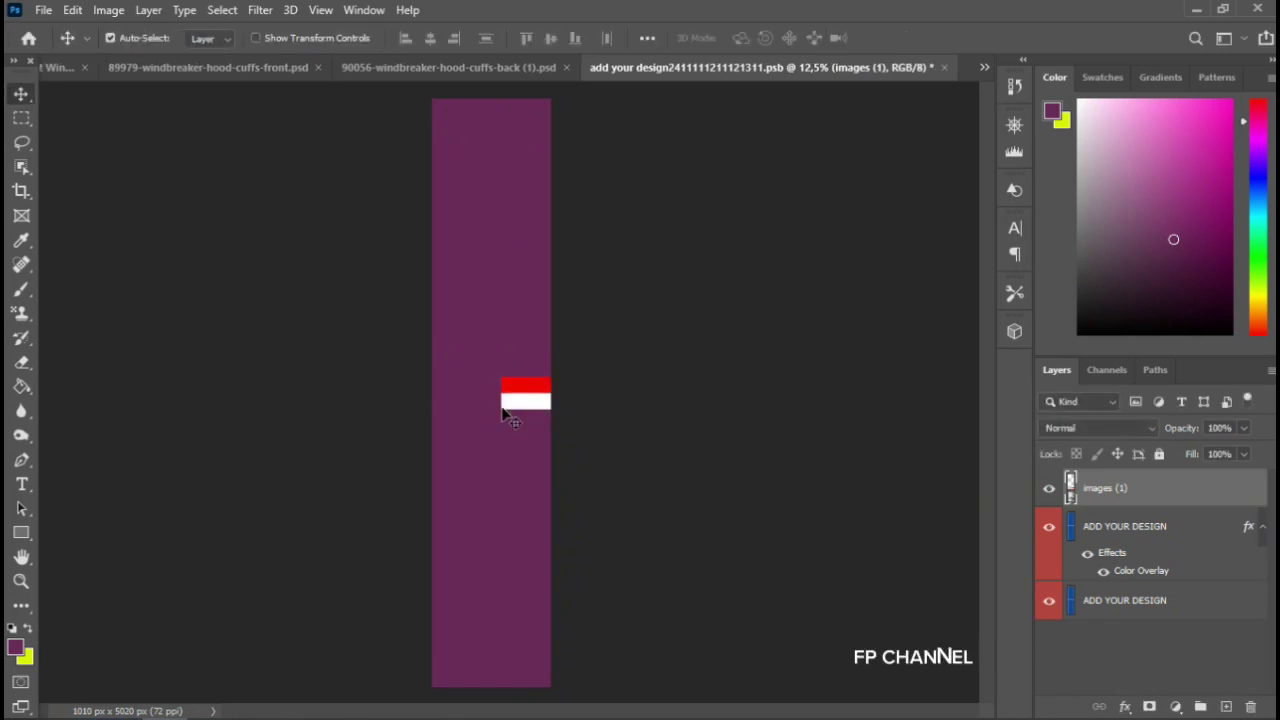
{"action": "key", "text": "ctrl+s"}
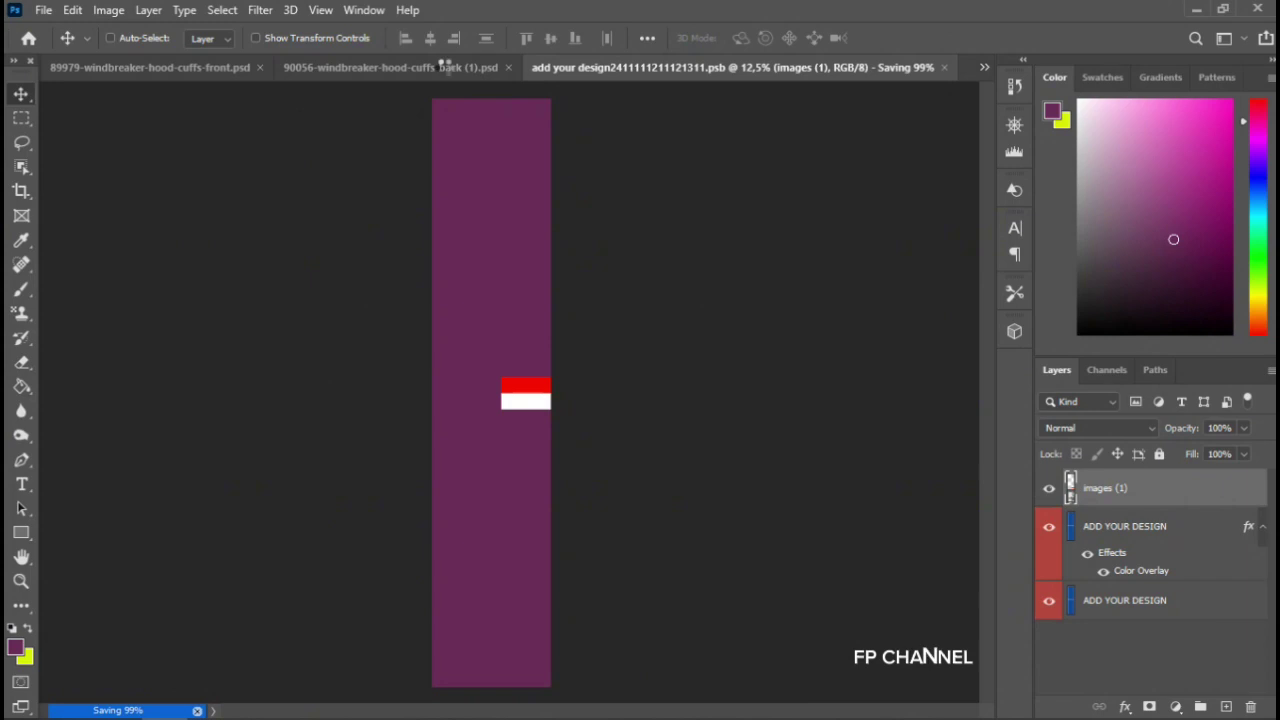
Close the sleeve contents document, then make the WAISTBAND DESIGN layer visible and select it
{"action": "left_click", "coordinate": [446, 68]}
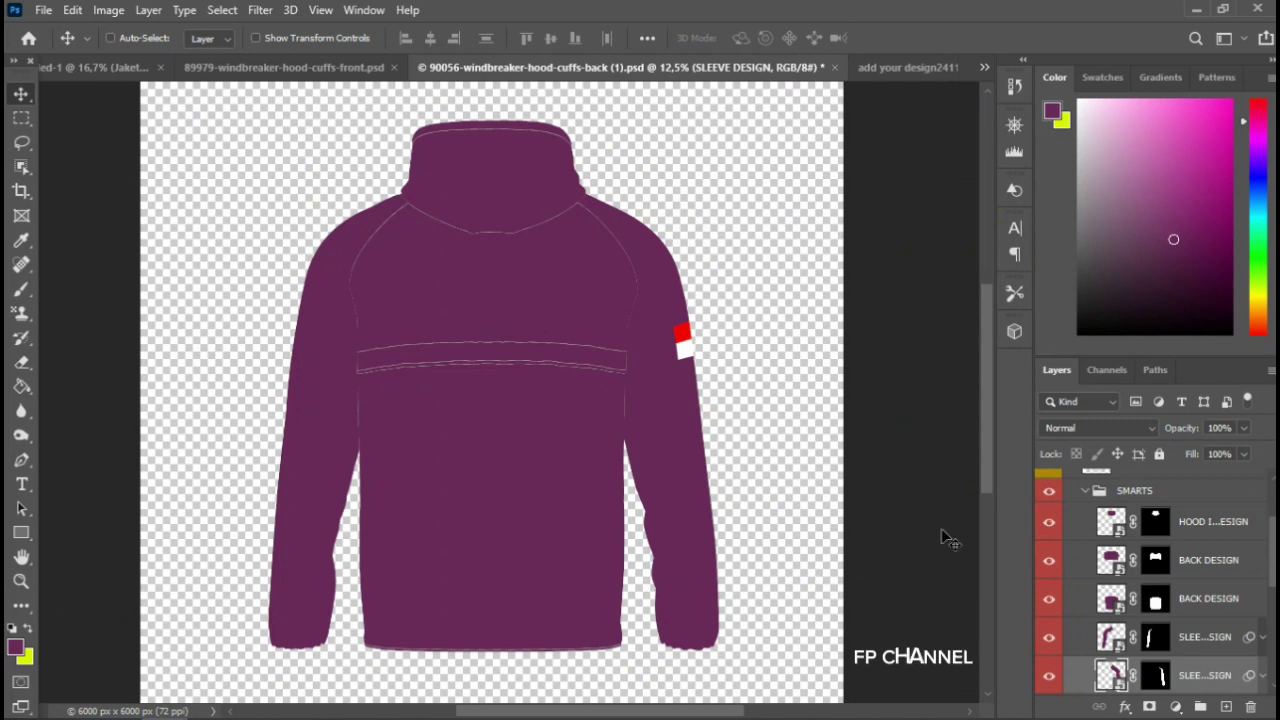
{"action": "left_click", "coordinate": [892, 66]}
{"action": "left_click", "coordinate": [942, 68]}
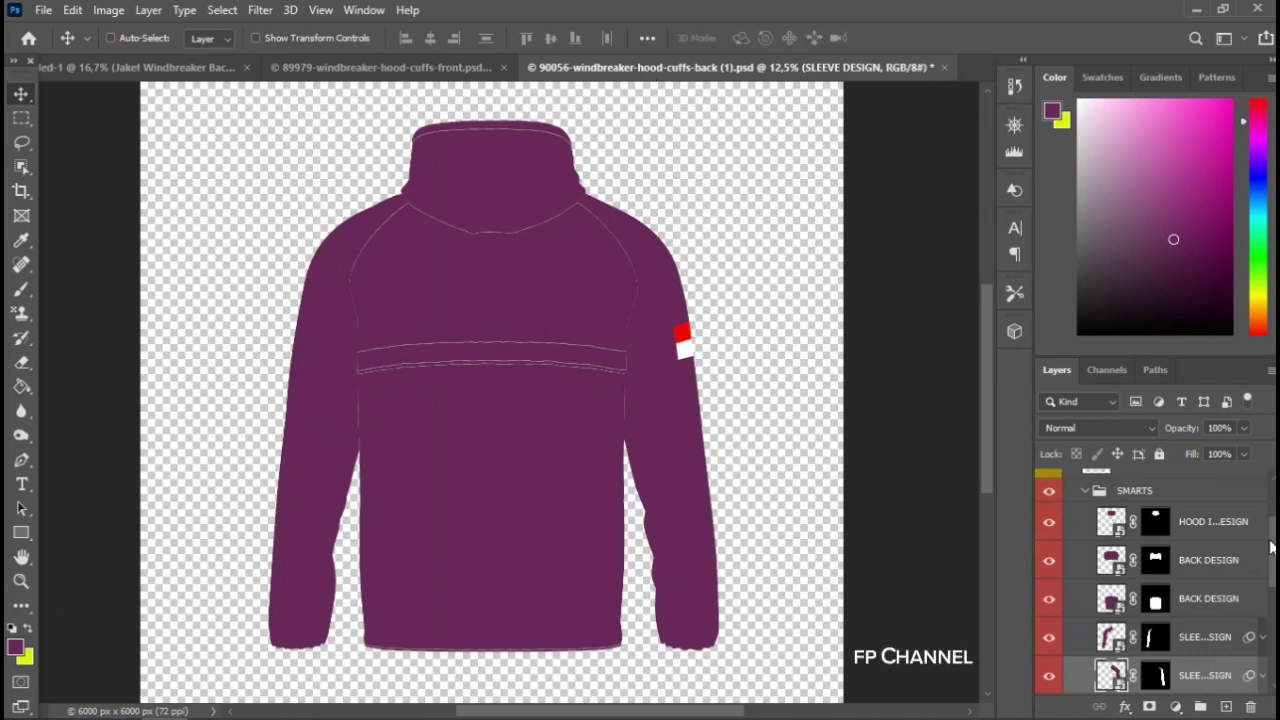
{"action": "scroll", "coordinate": [1273, 548], "scroll_direction": "down", "scroll_amount": 3}
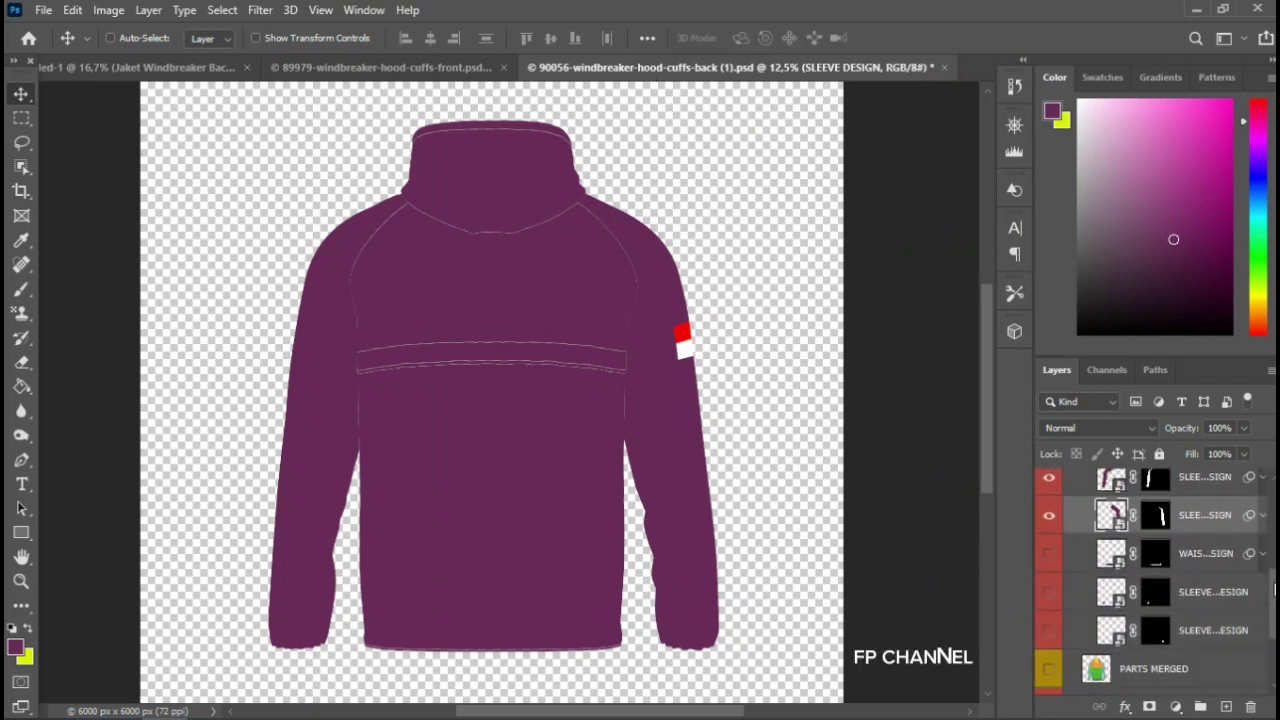
{"action": "left_click", "coordinate": [1049, 589]}
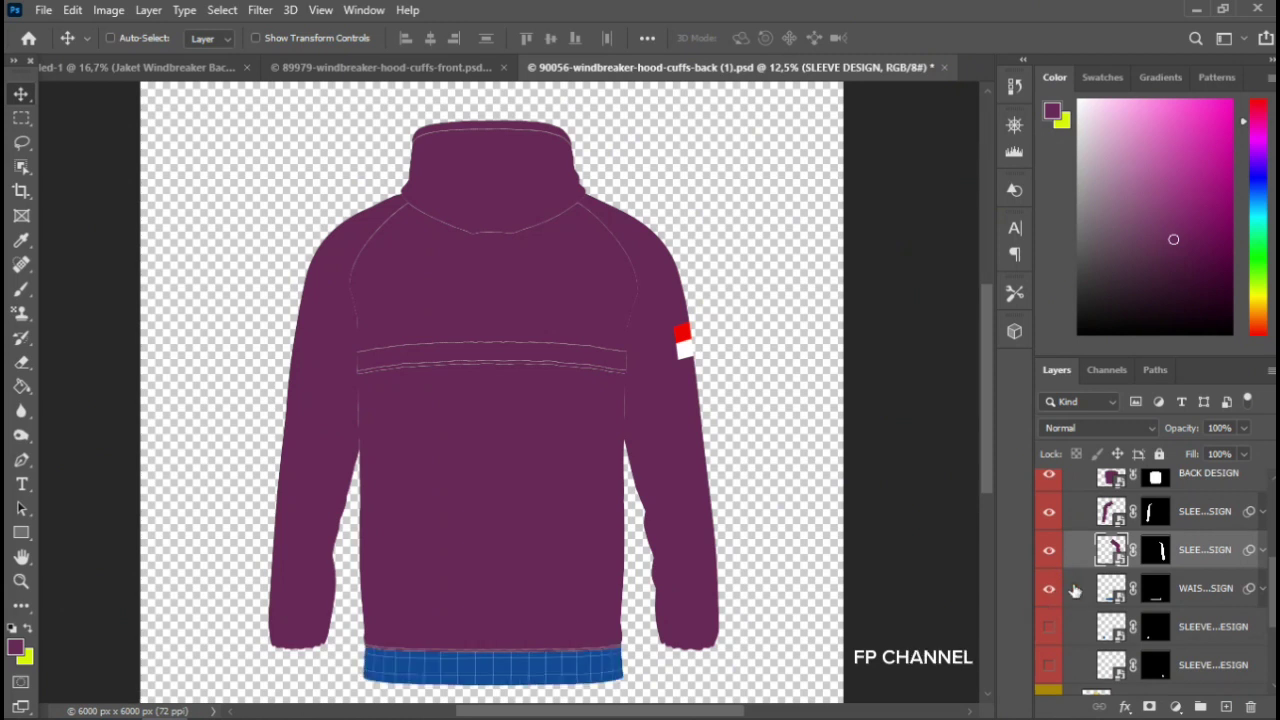
{"action": "left_click", "coordinate": [1200, 590]}
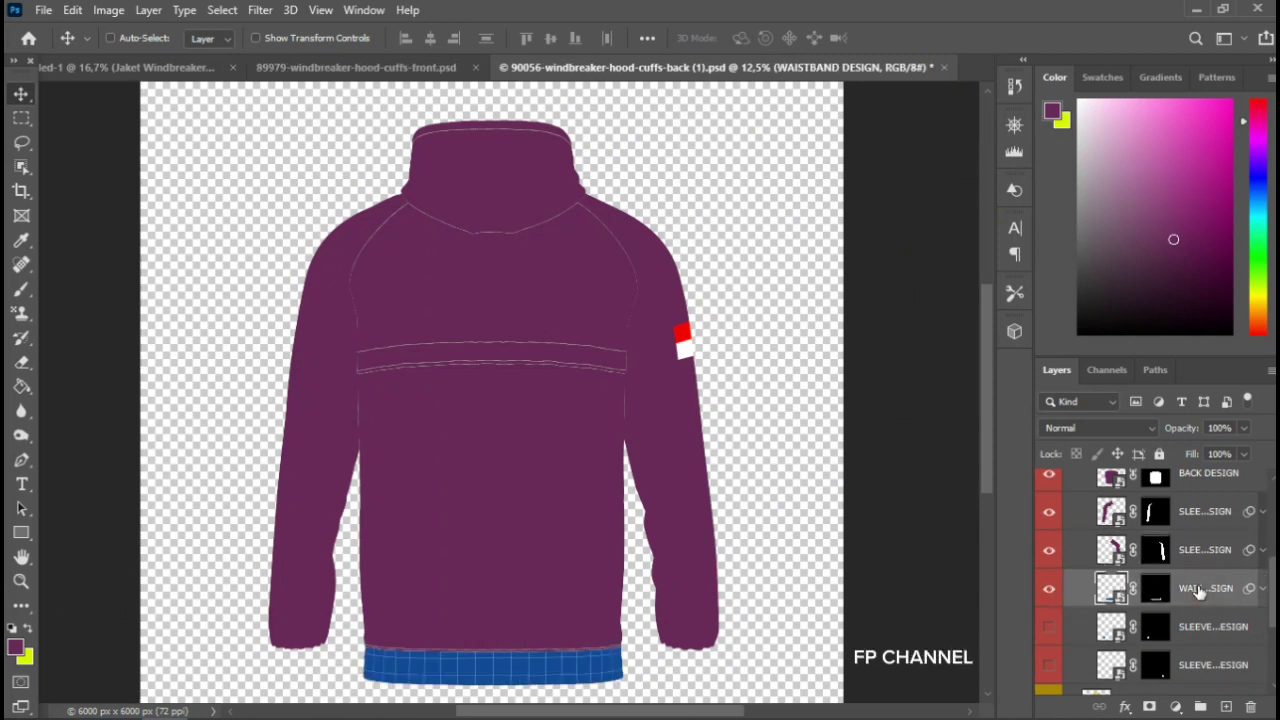
In the waistband smart object, duplicate the design layer, add a purple Color Overlay, and save
{"action": "double_click", "coordinate": [1112, 590]}
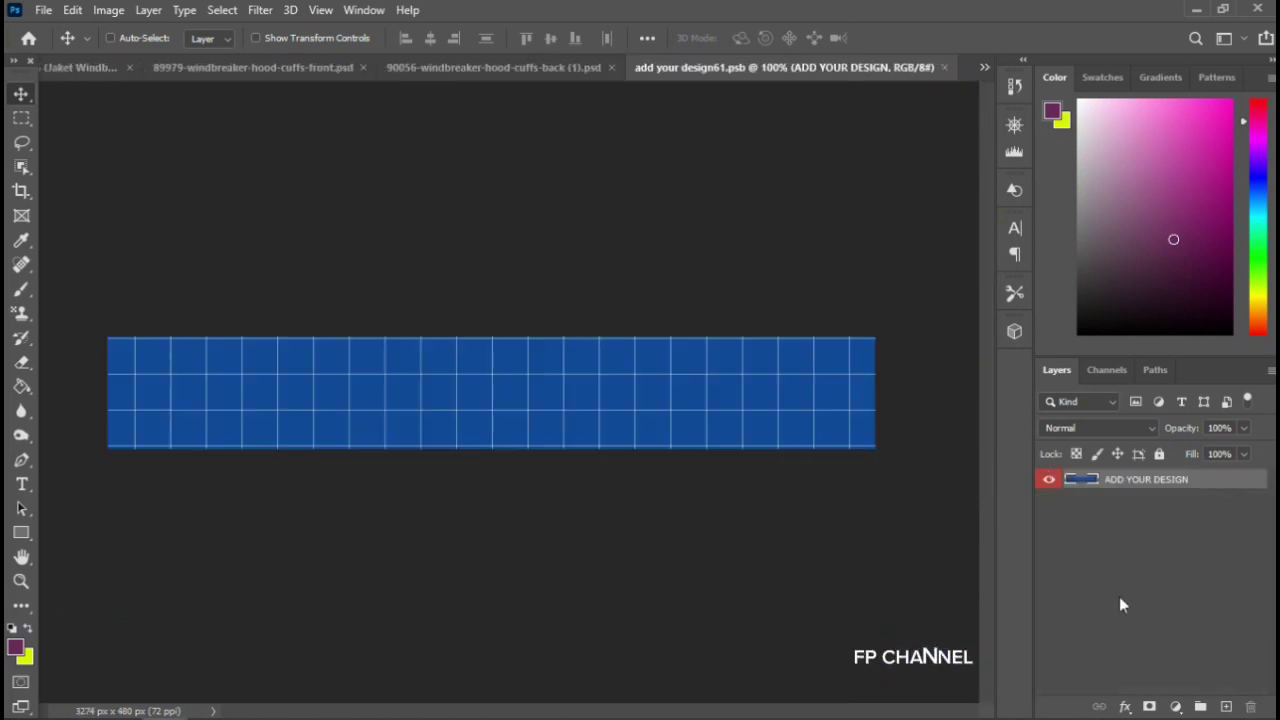
{"action": "key", "text": "ctrl+j"}
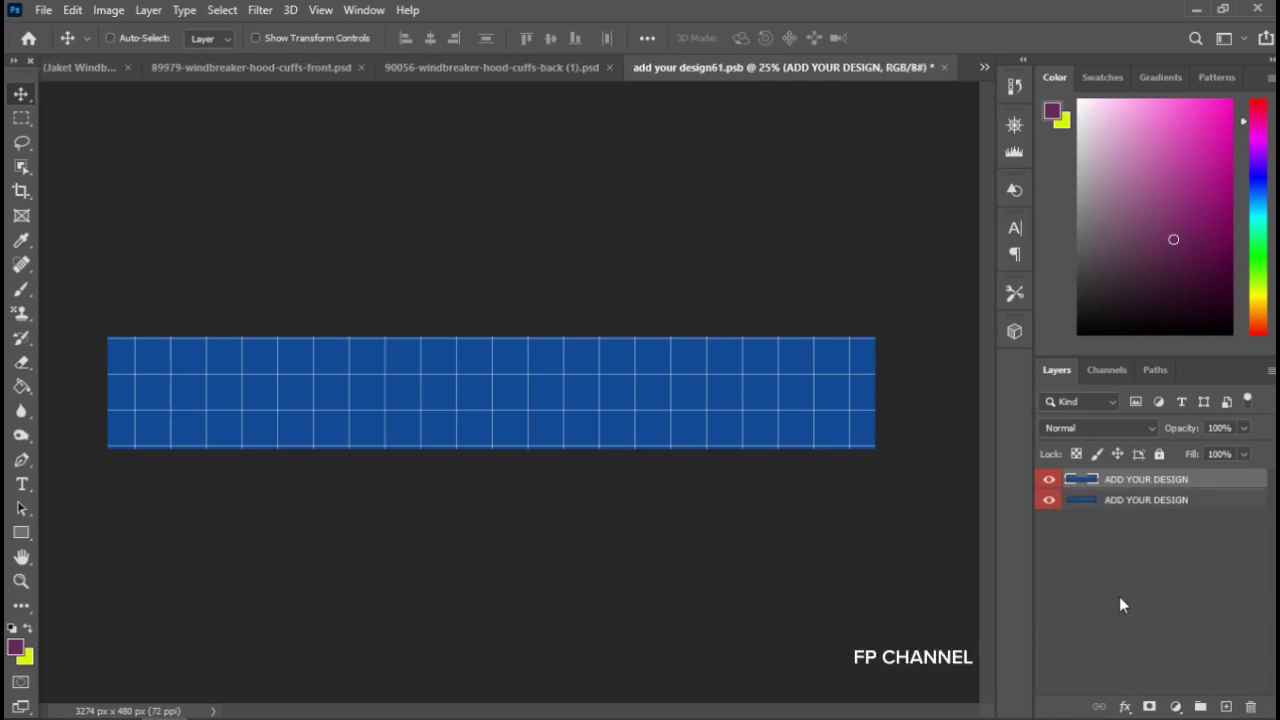
{"action": "left_click", "coordinate": [1125, 708]}
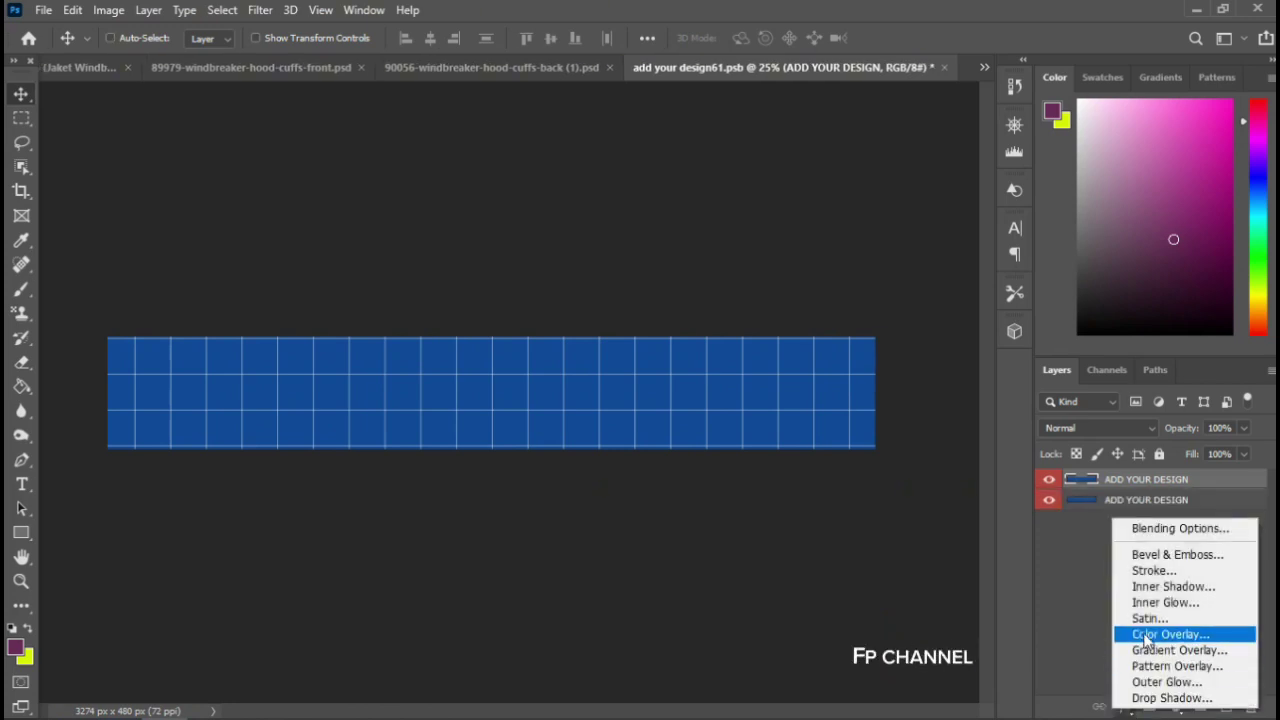
{"action": "left_click", "coordinate": [1143, 632]}
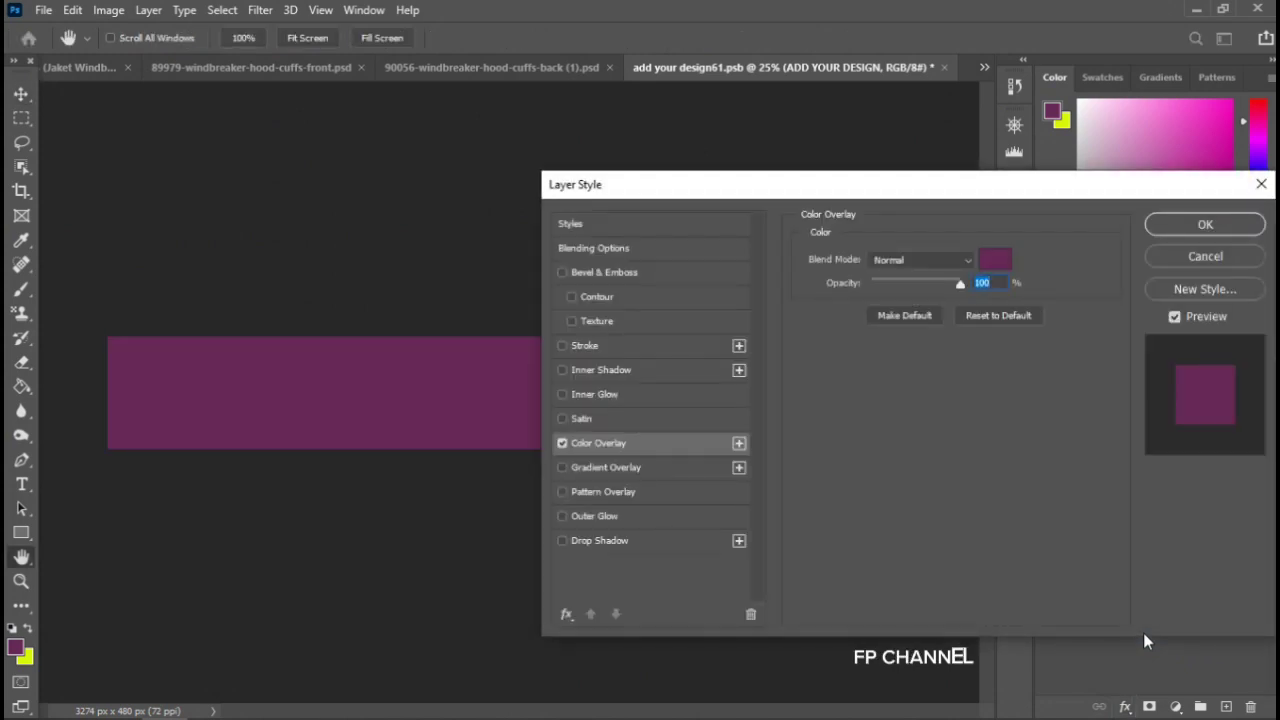
{"action": "key", "text": "Return"}
{"action": "key", "text": "ctrl+s"}
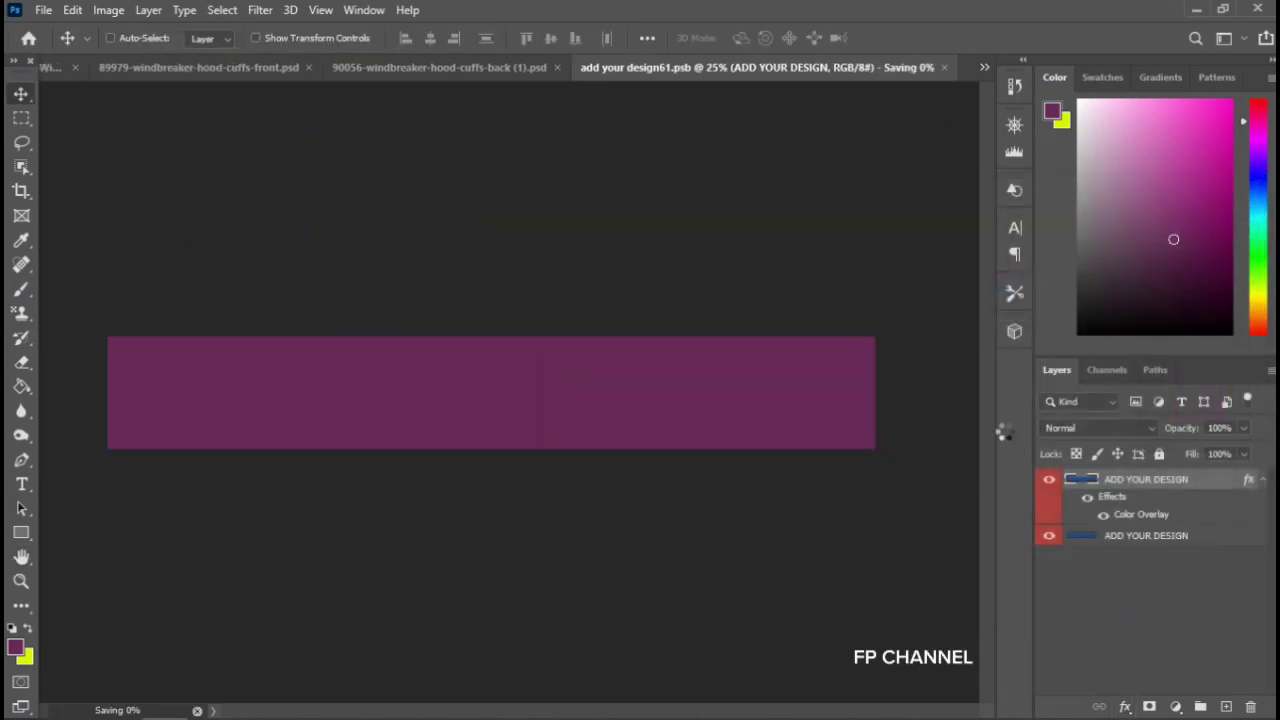
Close the waistband contents, then make the SLEEVE CUFF DESIGN layer visible and select it
{"action": "left_click", "coordinate": [944, 68]}
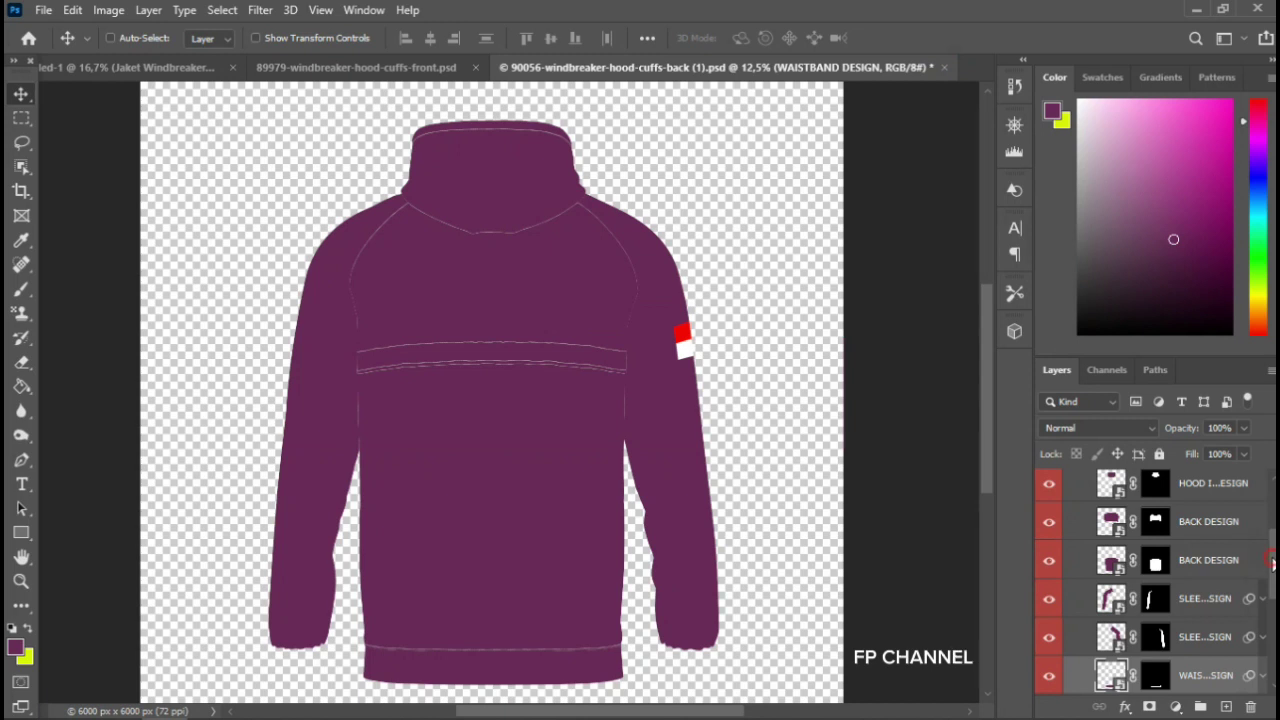
{"action": "left_click_drag", "start_coordinate": [1272, 562], "coordinate": [1274, 608]}
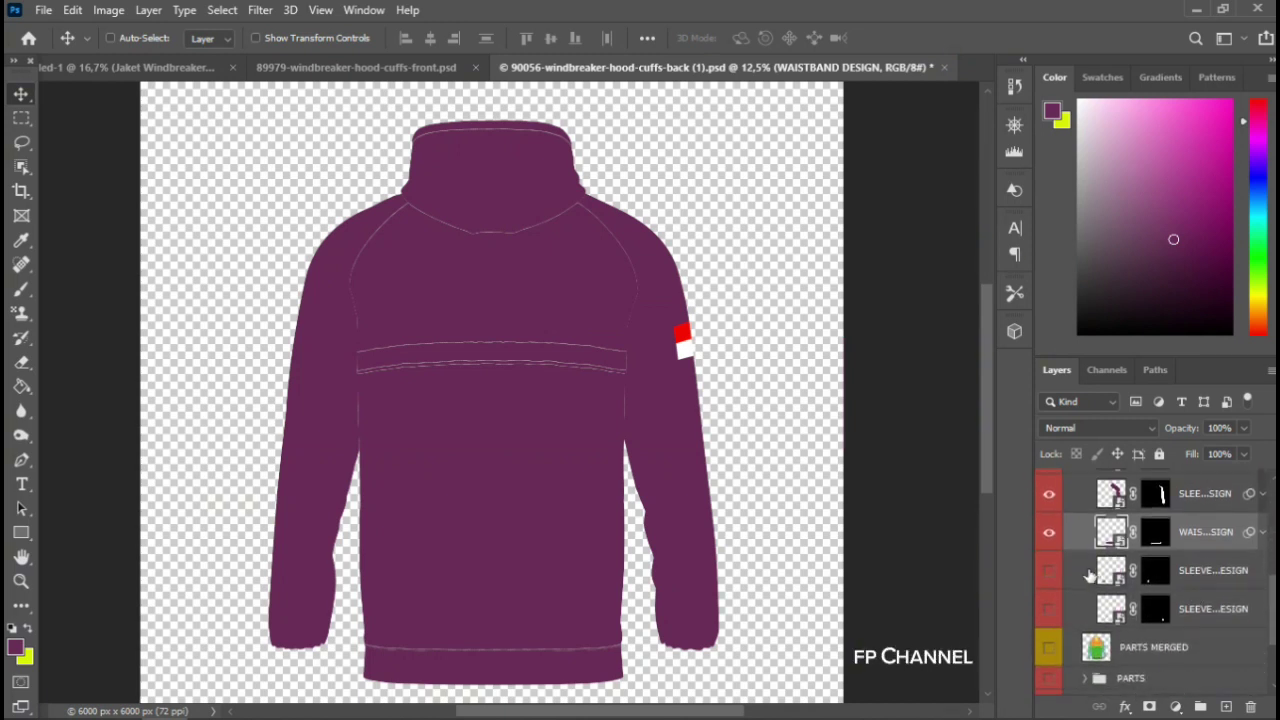
{"action": "left_click", "coordinate": [1049, 573]}
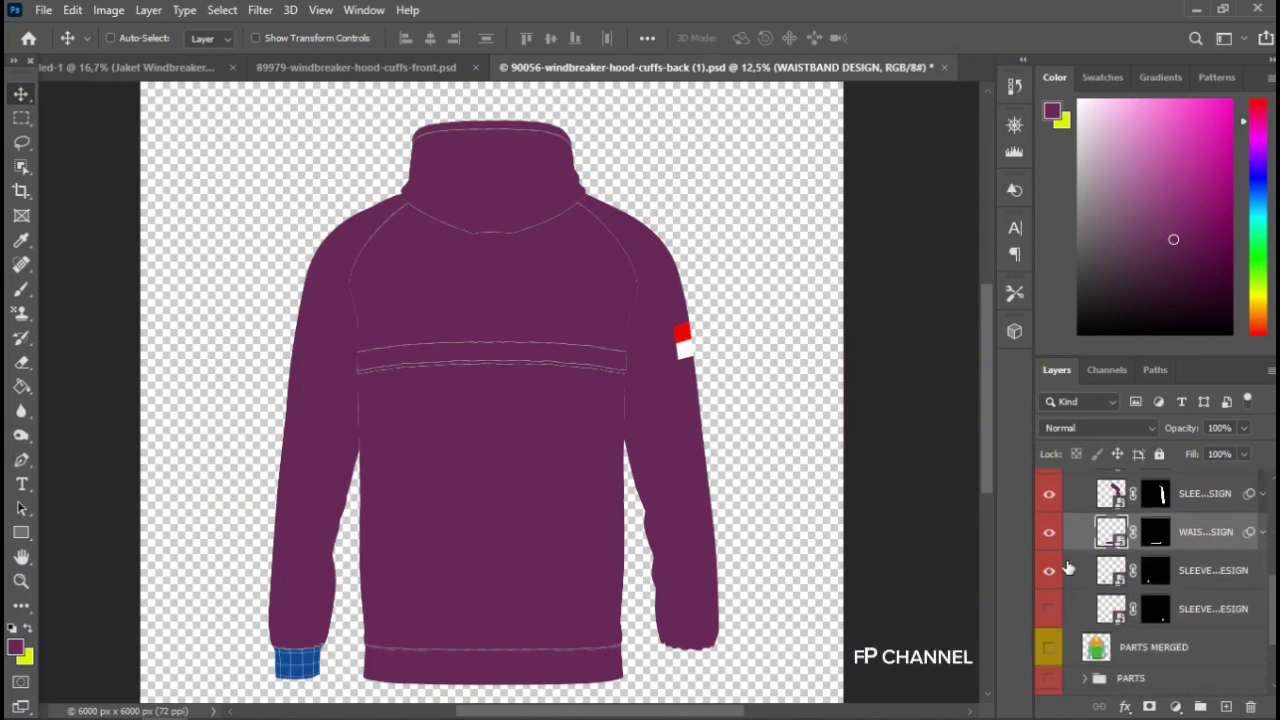
{"action": "left_click", "coordinate": [1185, 570]}
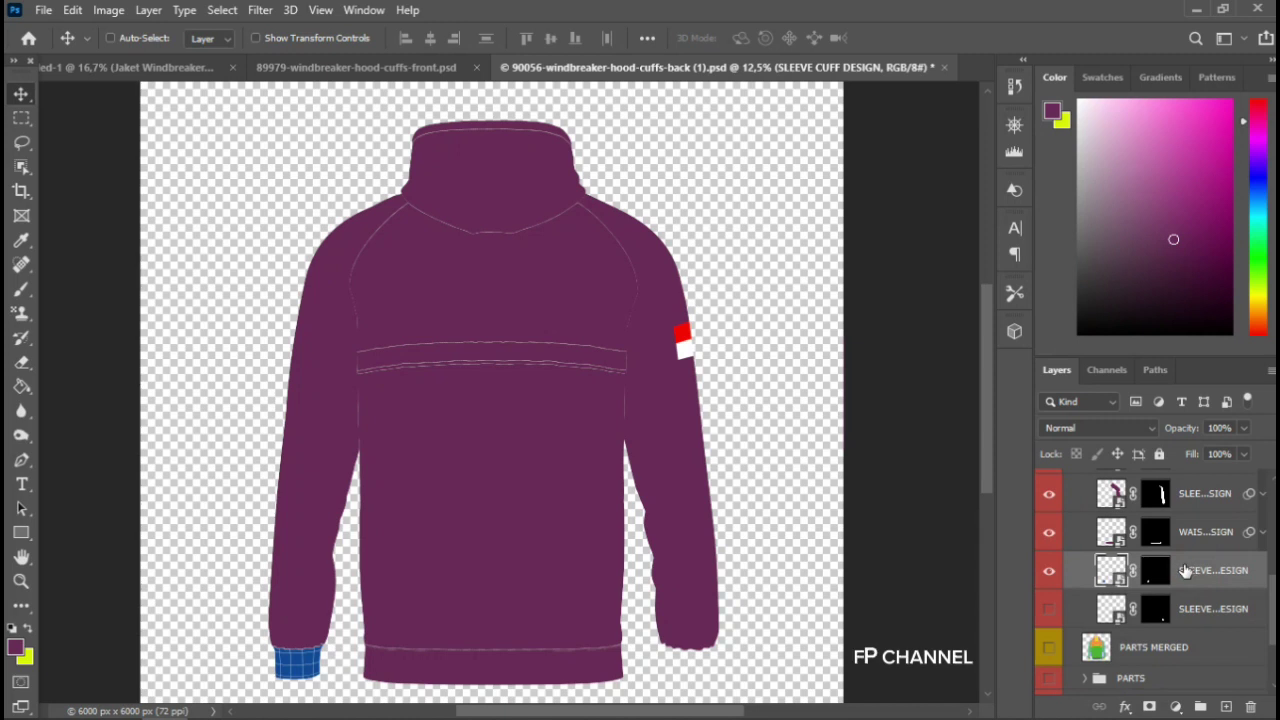
In the cuff smart object, duplicate the design layer, add a purple Color Overlay, and save
{"action": "double_click", "coordinate": [1112, 572]}
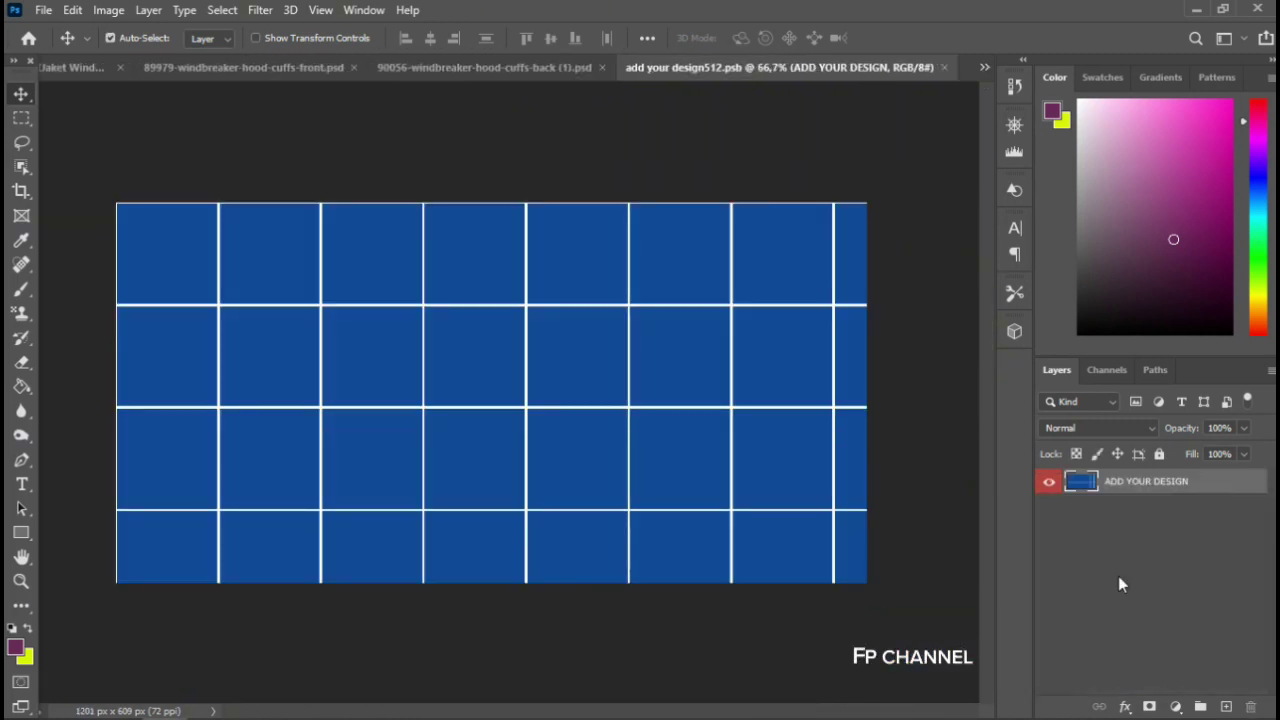
{"action": "key", "text": "ctrl+j"}
{"action": "left_click", "coordinate": [1125, 706]}
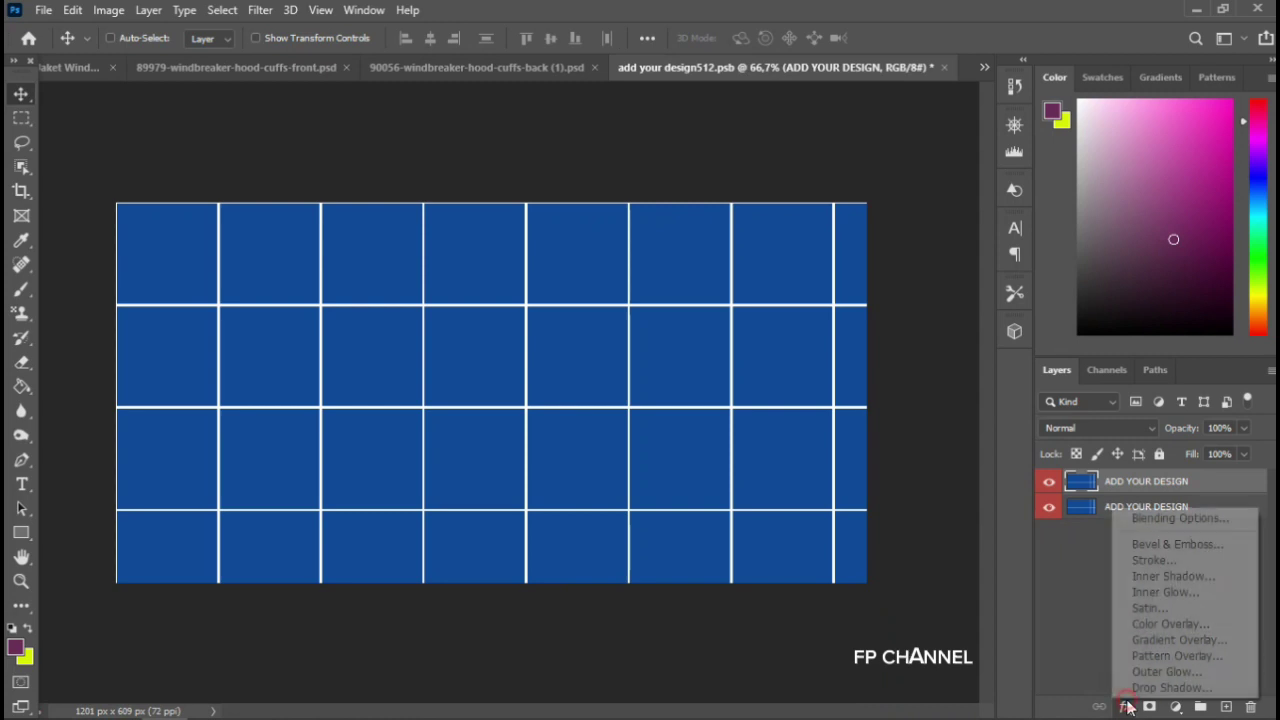
{"action": "left_click", "coordinate": [1137, 624]}
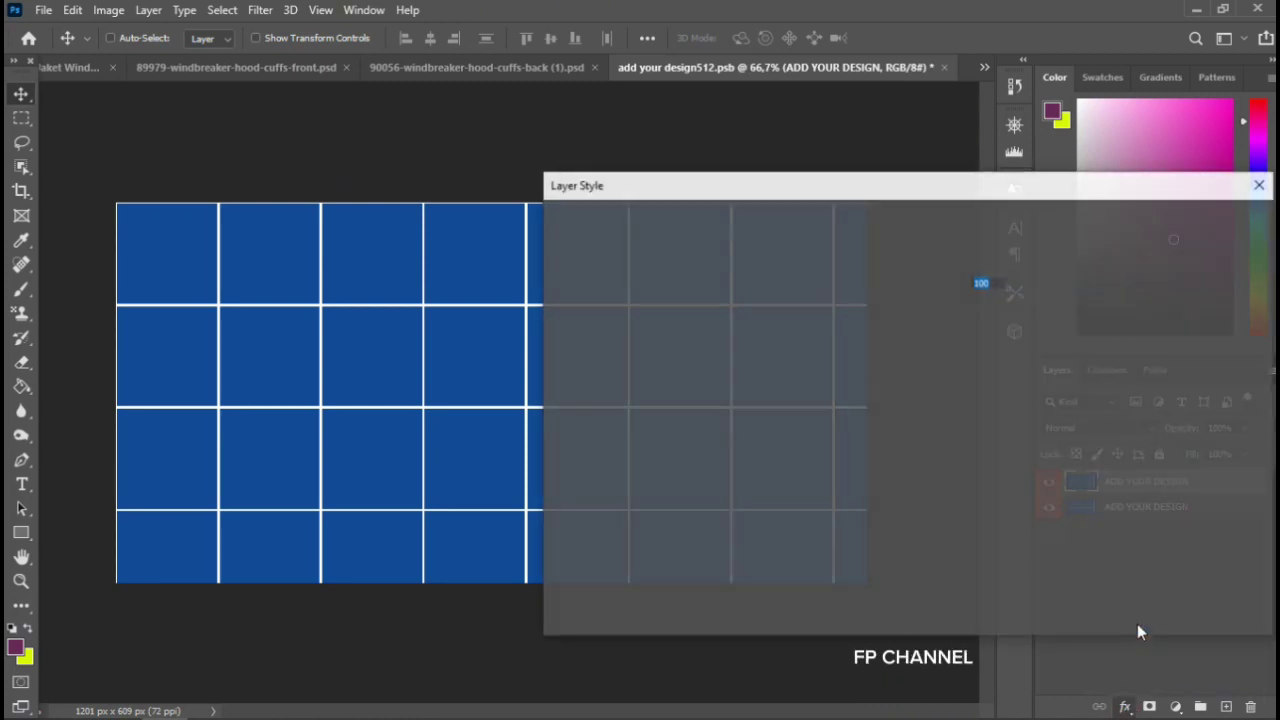
{"action": "key", "text": "Return"}
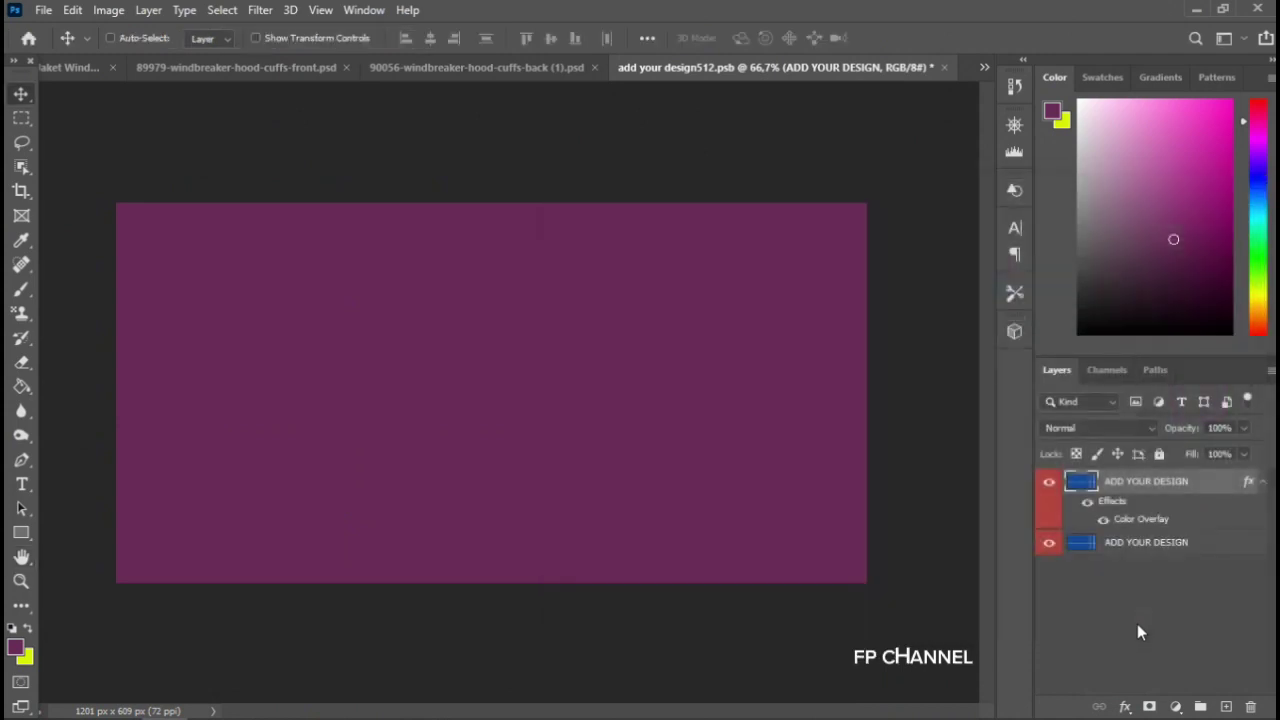
{"action": "key", "text": "ctrl+s"}
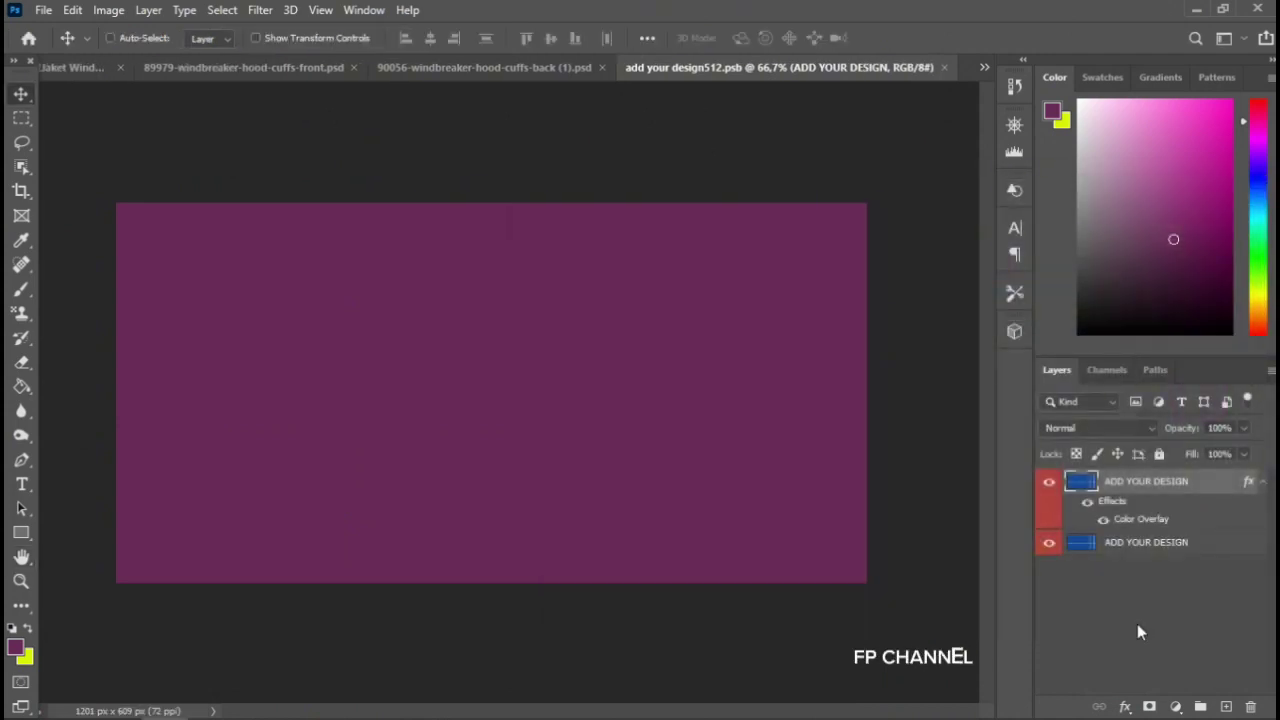
Close the cuff contents, then make the right sleeve cuff design layer visible and select it
{"action": "left_click", "coordinate": [944, 67]}
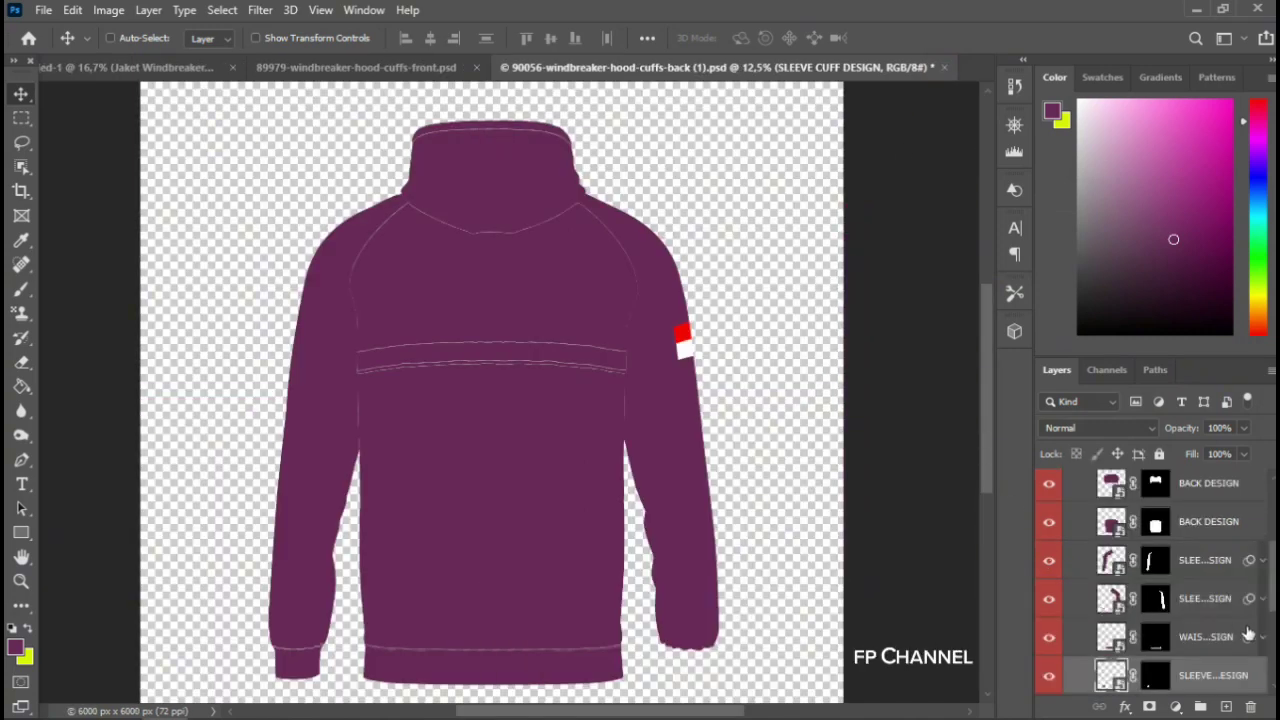
{"action": "scroll", "coordinate": [1165, 573], "scroll_direction": "down", "scroll_amount": 2}
{"action": "scroll", "coordinate": [1165, 573], "scroll_direction": "down", "scroll_amount": 1}
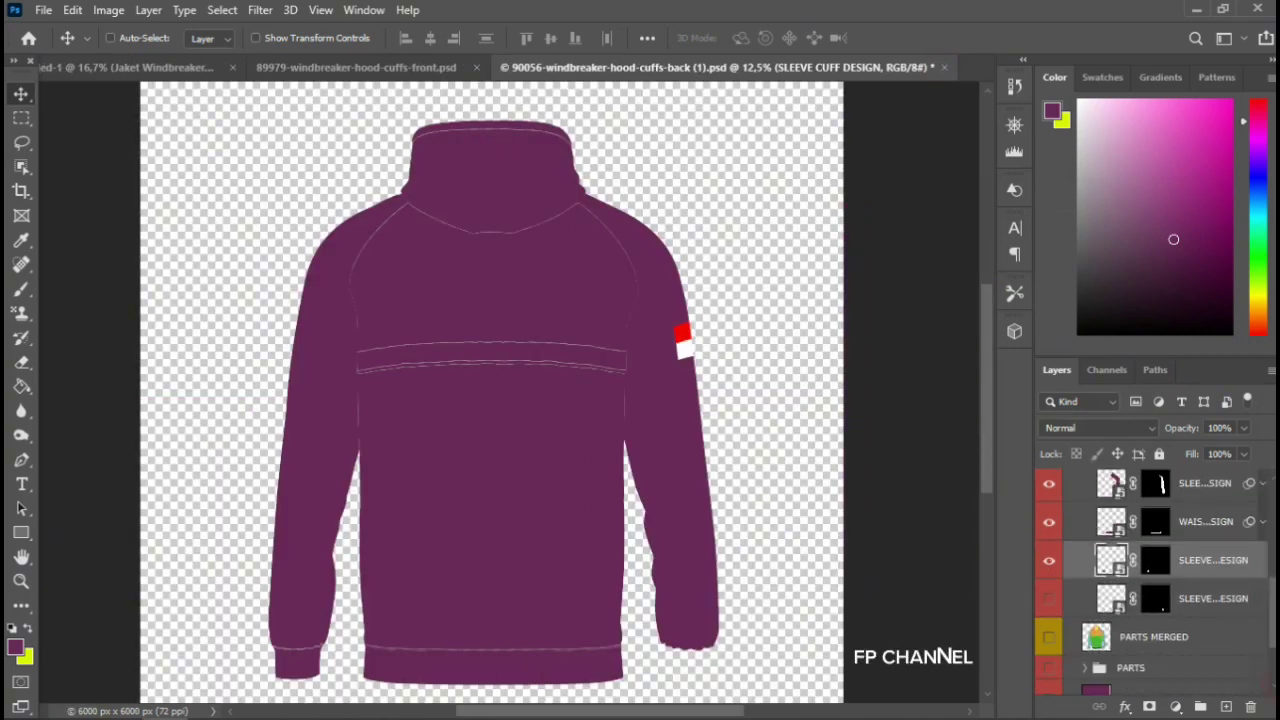
{"action": "left_click", "coordinate": [1049, 600]}
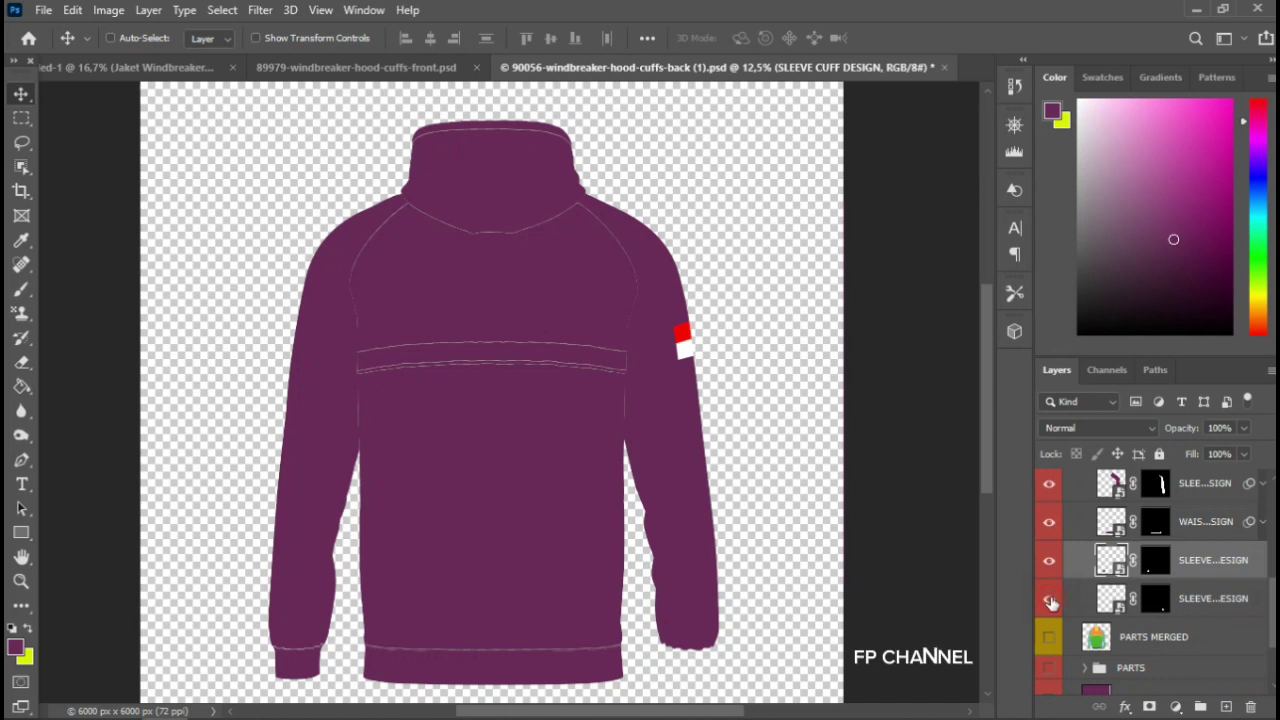
{"action": "left_click", "coordinate": [1216, 599]}
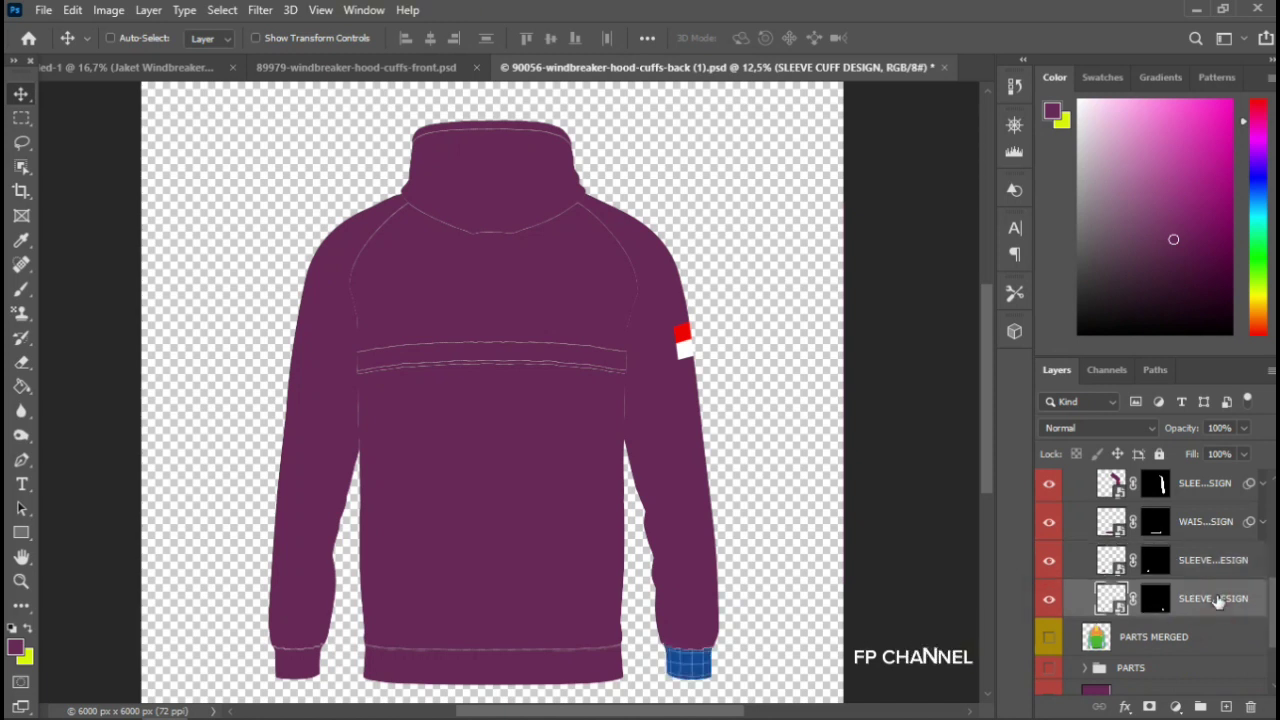
In the right cuff smart object, duplicate the design layer, add a purple Color Overlay, and save
{"action": "double_click", "coordinate": [1118, 605]}
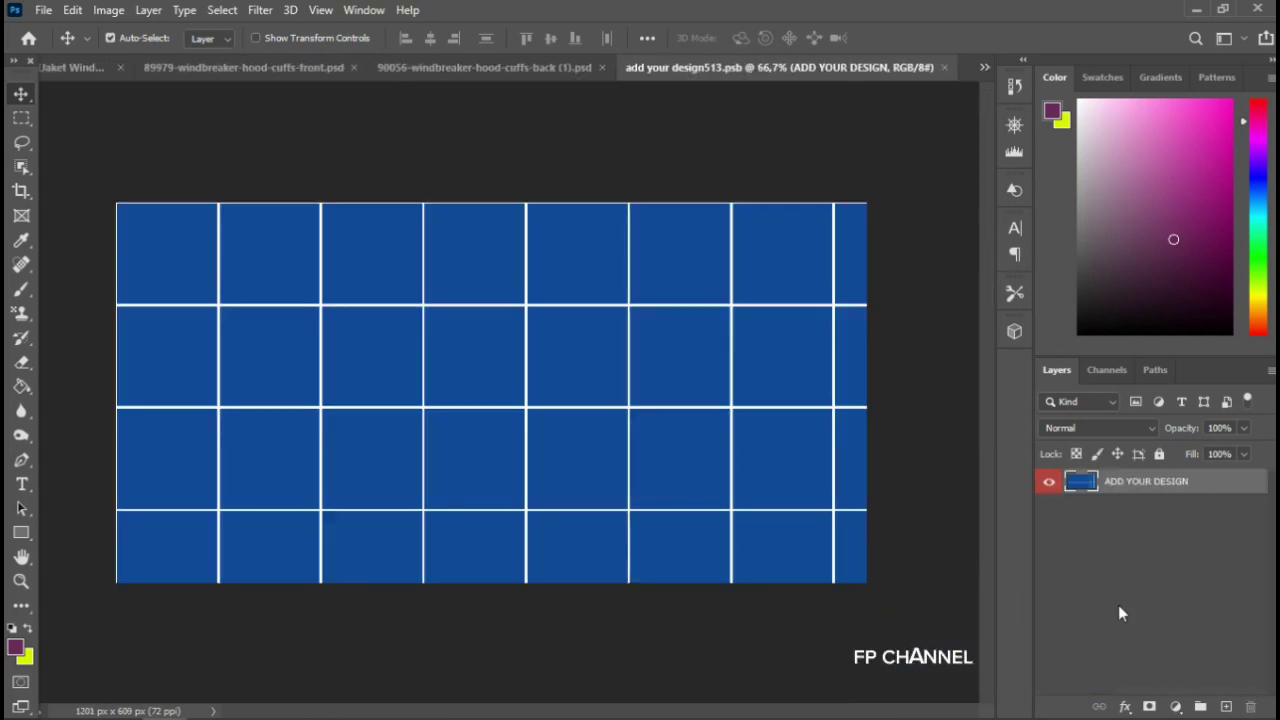
{"action": "key", "text": "ctrl+j"}
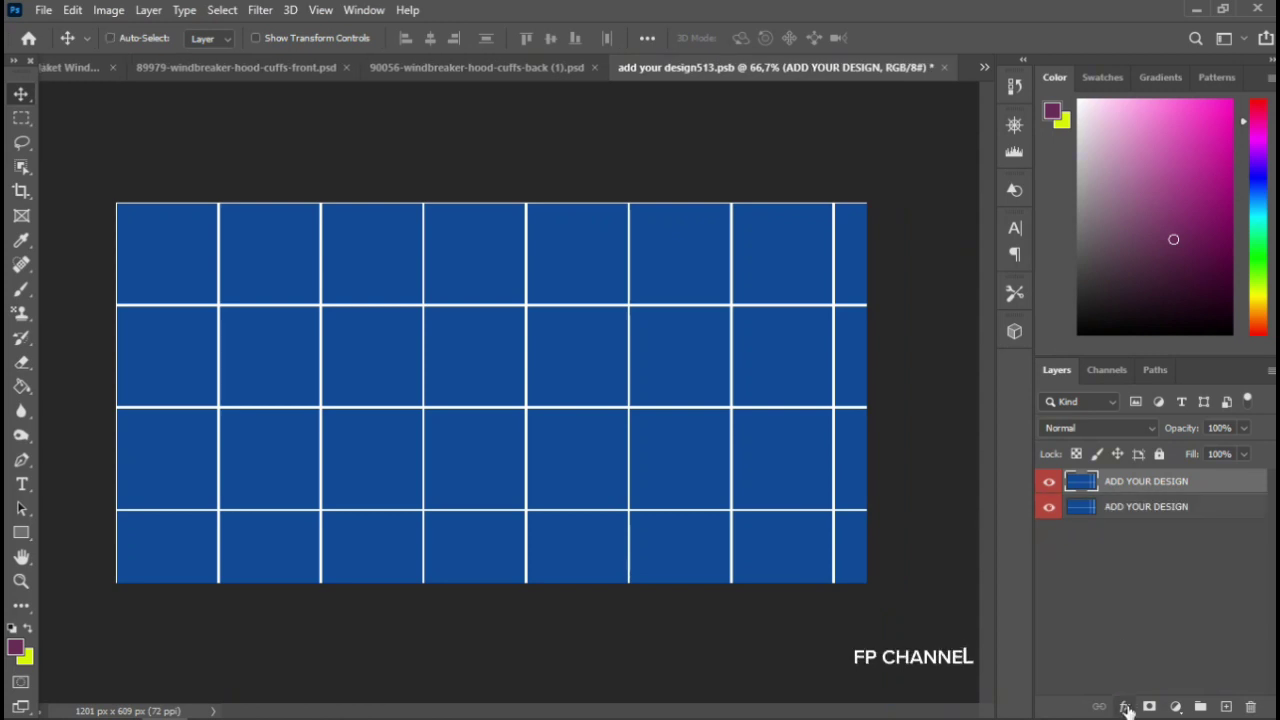
{"action": "left_click", "coordinate": [1125, 706]}
{"action": "left_click", "coordinate": [1136, 627]}
{"action": "key", "text": "Return"}
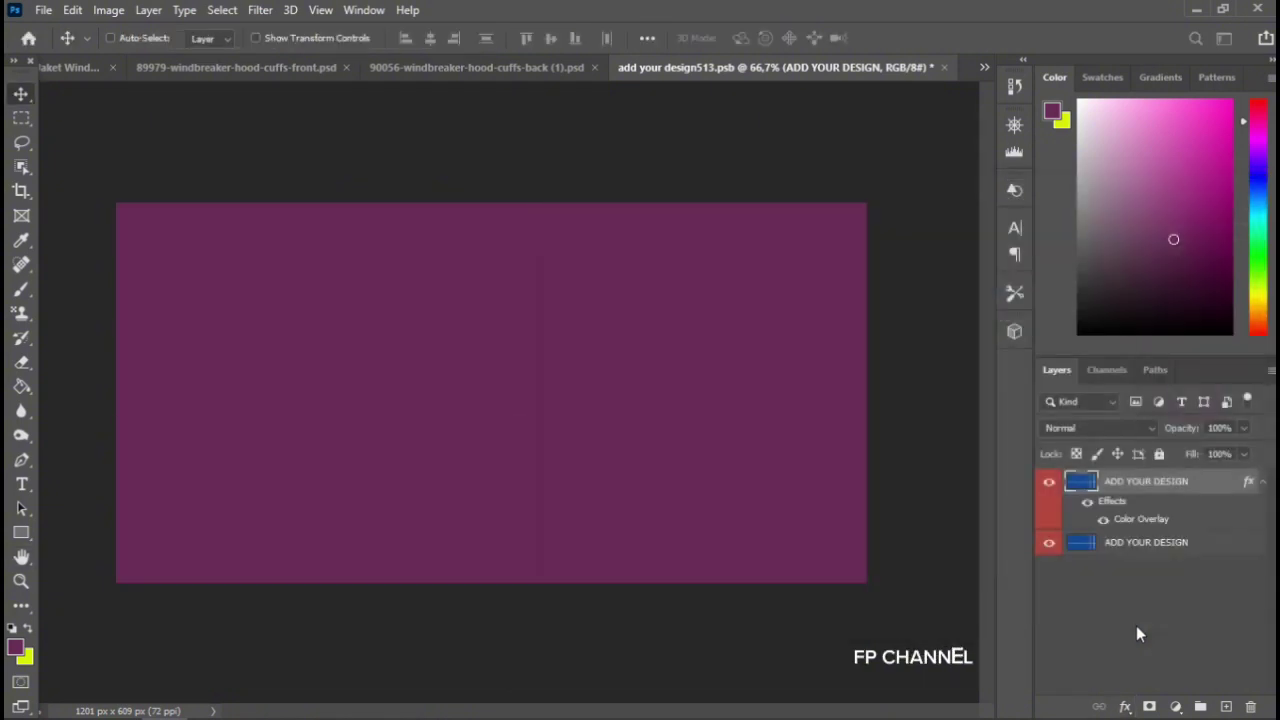
{"action": "key", "text": "ctrl+s"}
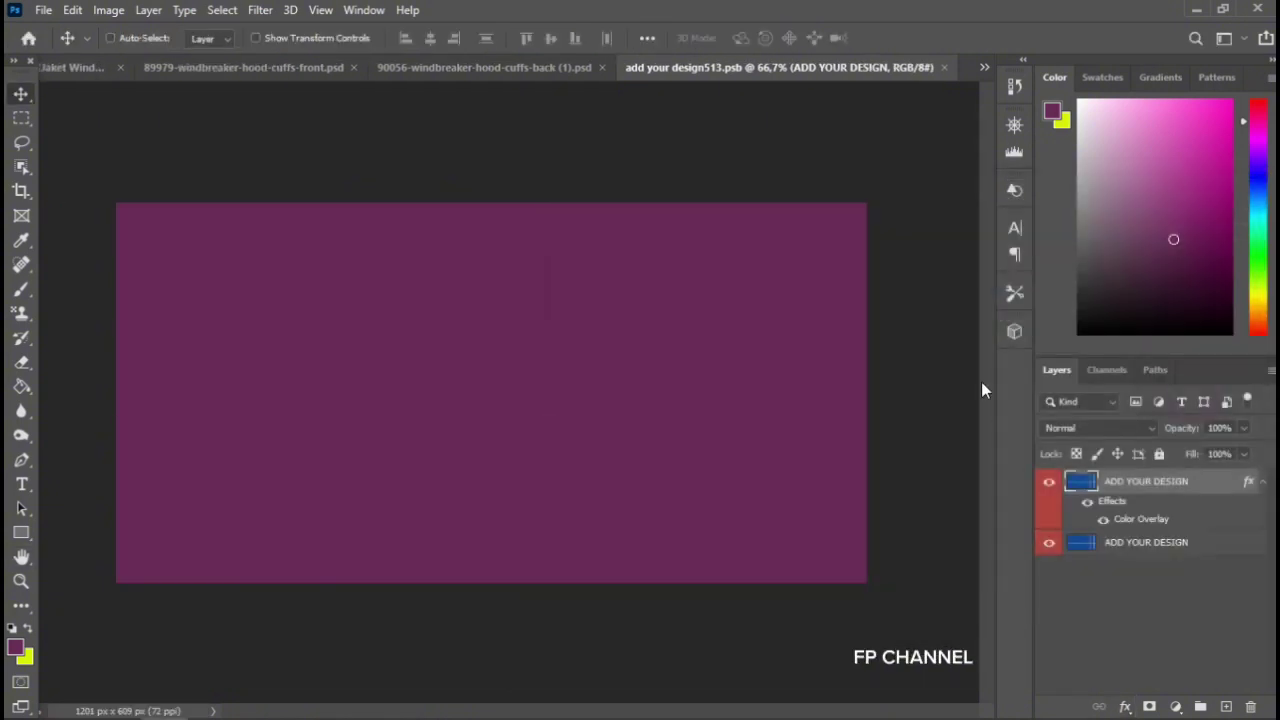
Return to the jacket and turn on the highlights, shadows and FULL COLOR layers
{"action": "left_click", "coordinate": [945, 68]}
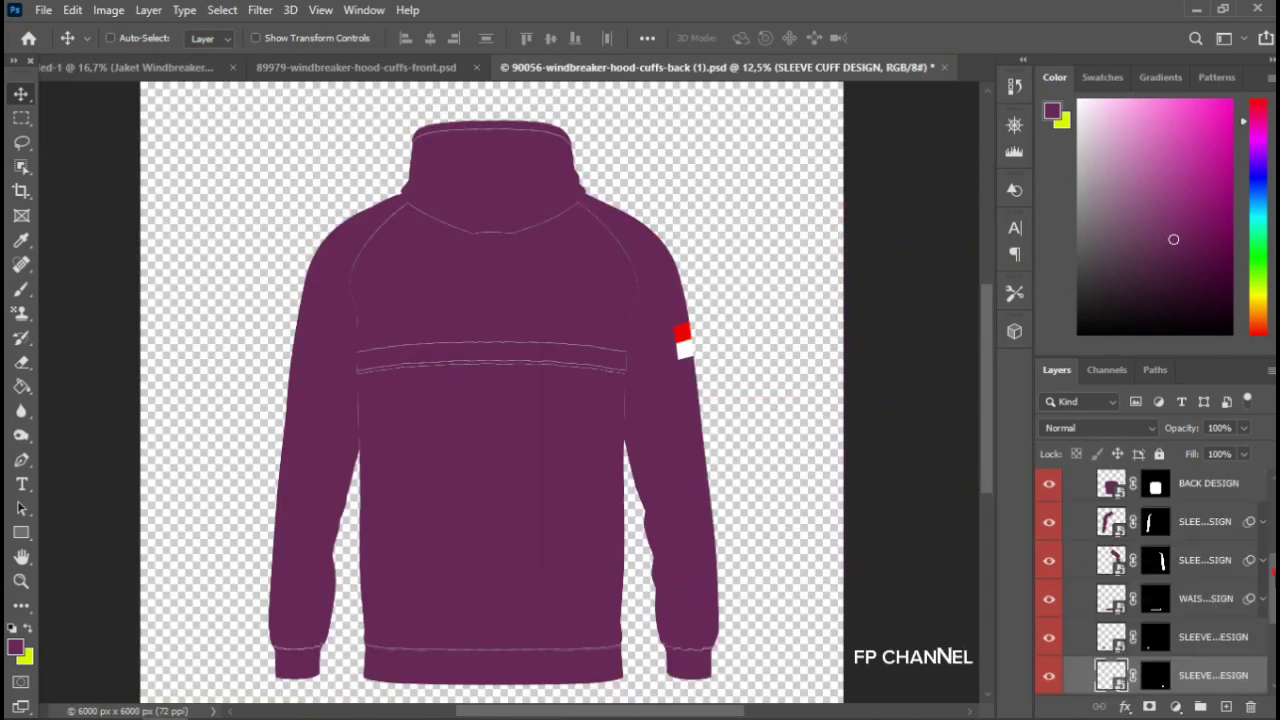
{"action": "scroll", "coordinate": [1150, 590], "scroll_direction": "up", "scroll_amount": 3}
{"action": "scroll", "coordinate": [1150, 590], "scroll_direction": "up", "scroll_amount": 3}
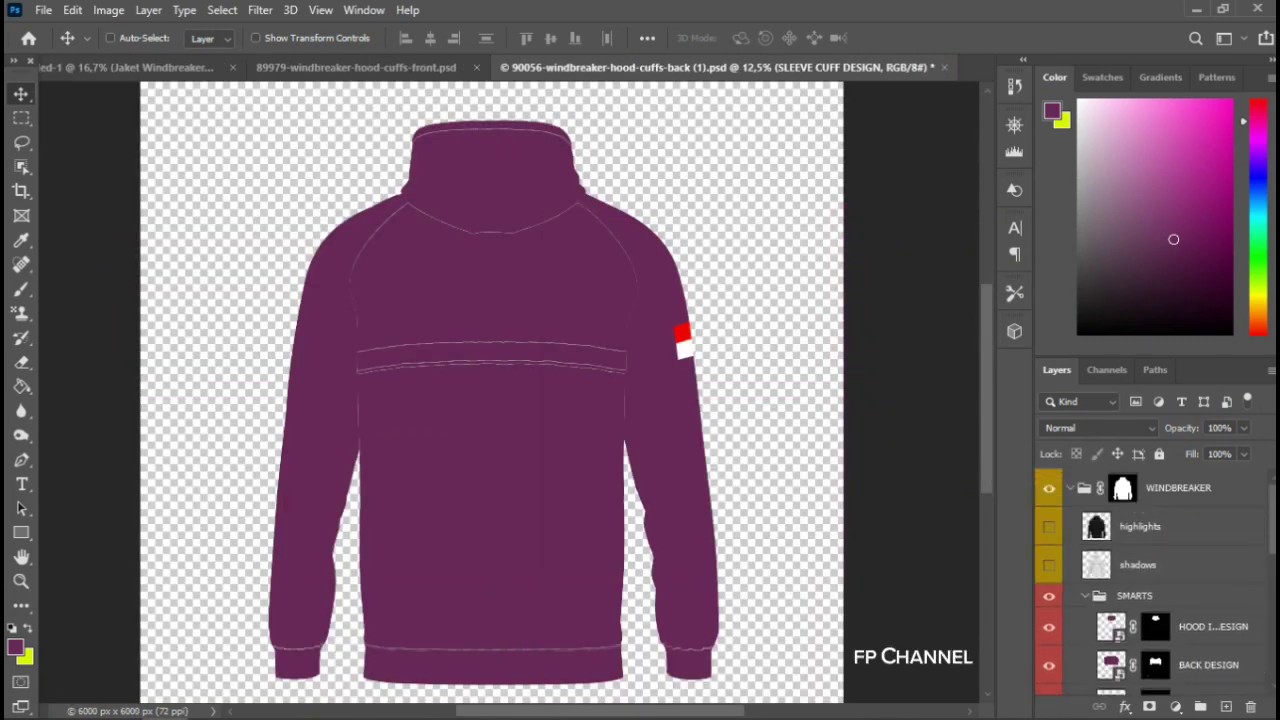
{"action": "left_click", "coordinate": [1049, 527]}
{"action": "left_click", "coordinate": [1049, 566]}
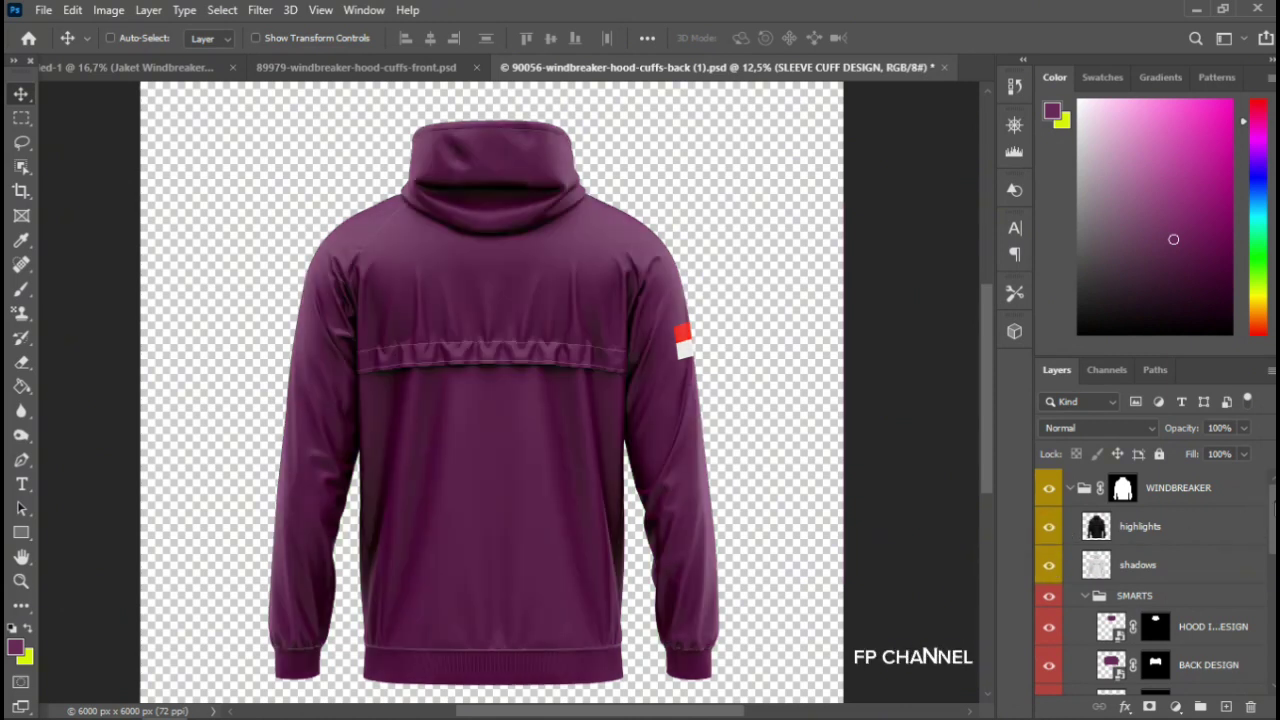
{"action": "scroll", "coordinate": [1274, 627], "scroll_direction": "down", "scroll_amount": 5}
{"action": "mouse_move", "coordinate": [1130, 583]}
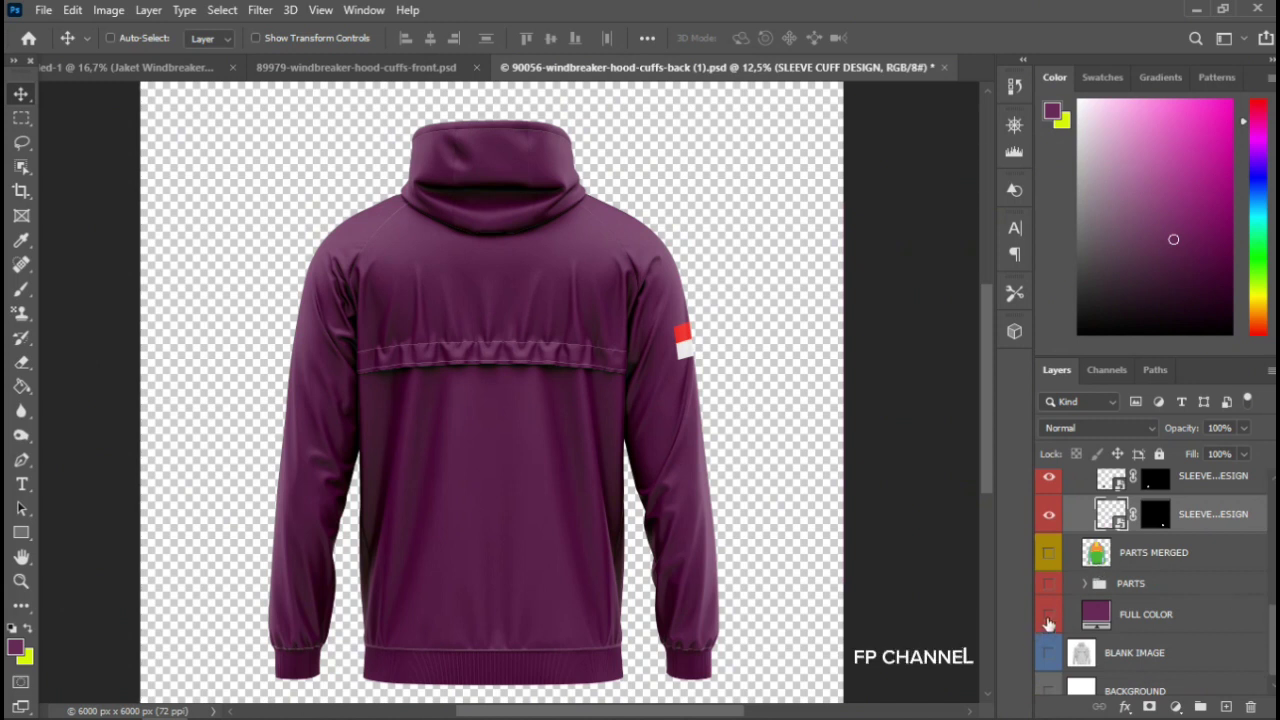
{"action": "left_click", "coordinate": [1049, 618]}
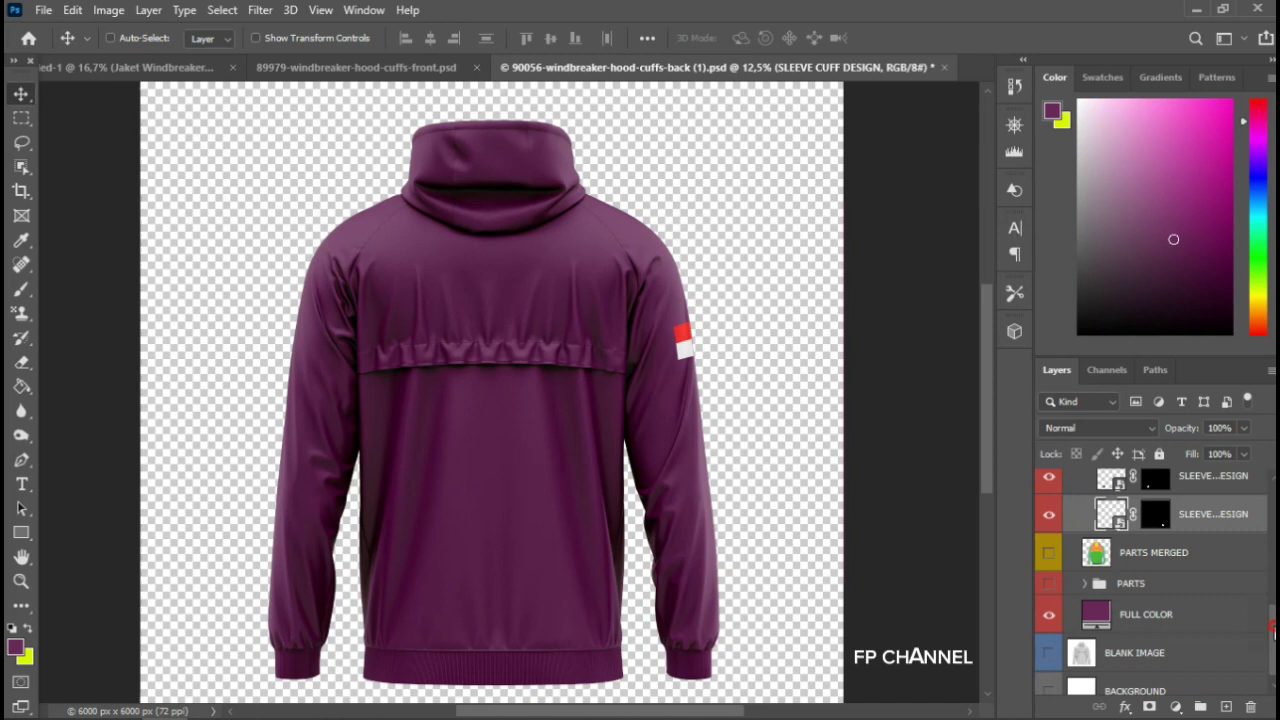
{"action": "left_click_drag", "start_coordinate": [1274, 630], "coordinate": [1274, 545]}
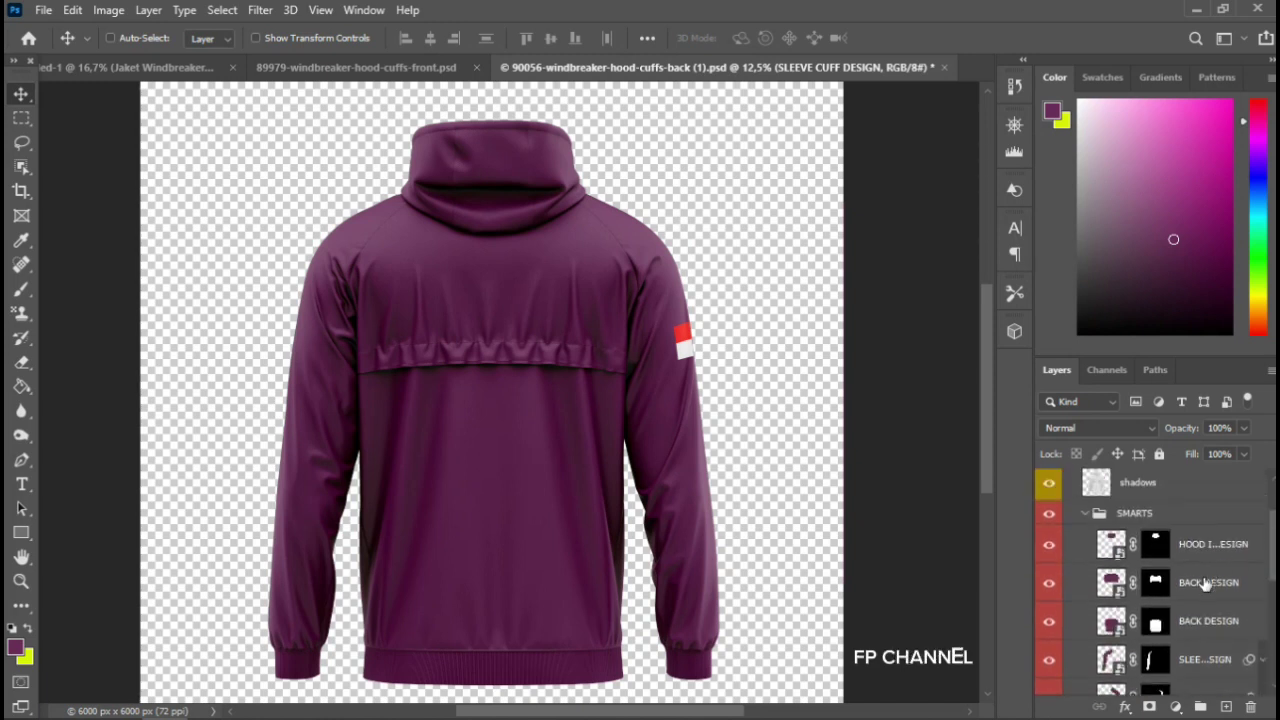
Place the north-face logo file as an embedded layer above BACK DESIGN, on the upper right back
{"action": "left_click", "coordinate": [1205, 584]}
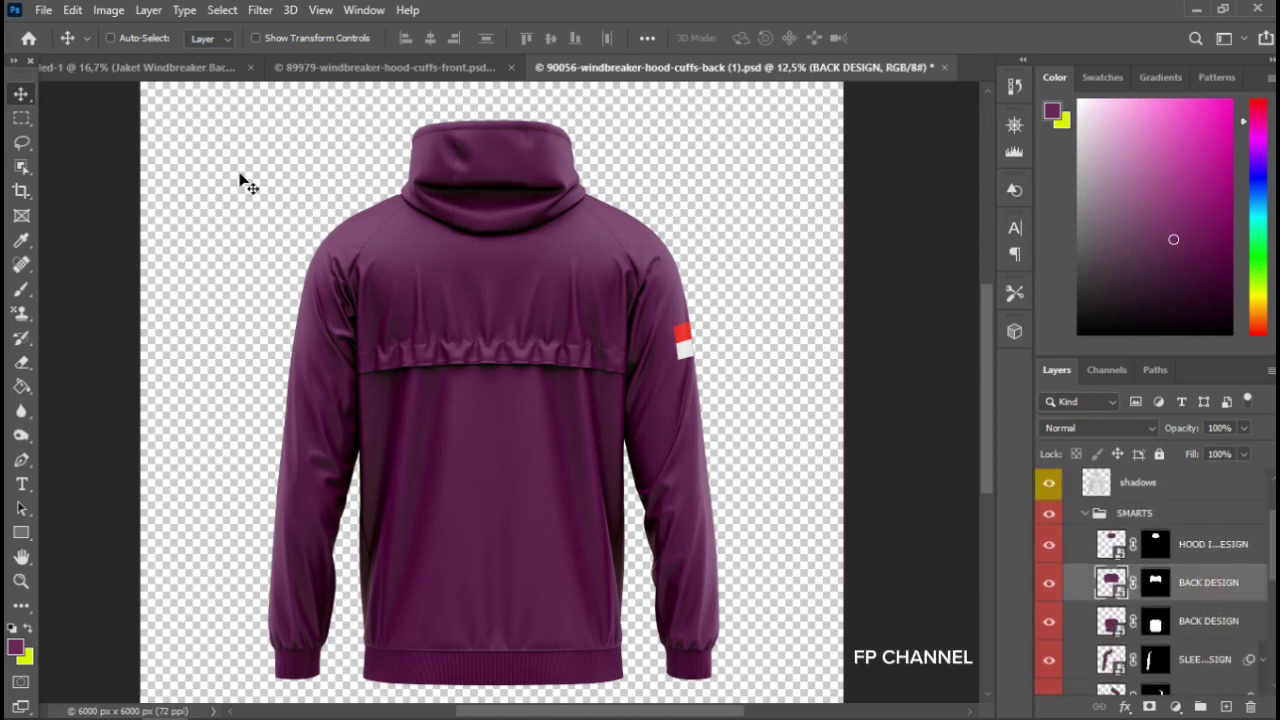
{"action": "left_click", "coordinate": [44, 12]}
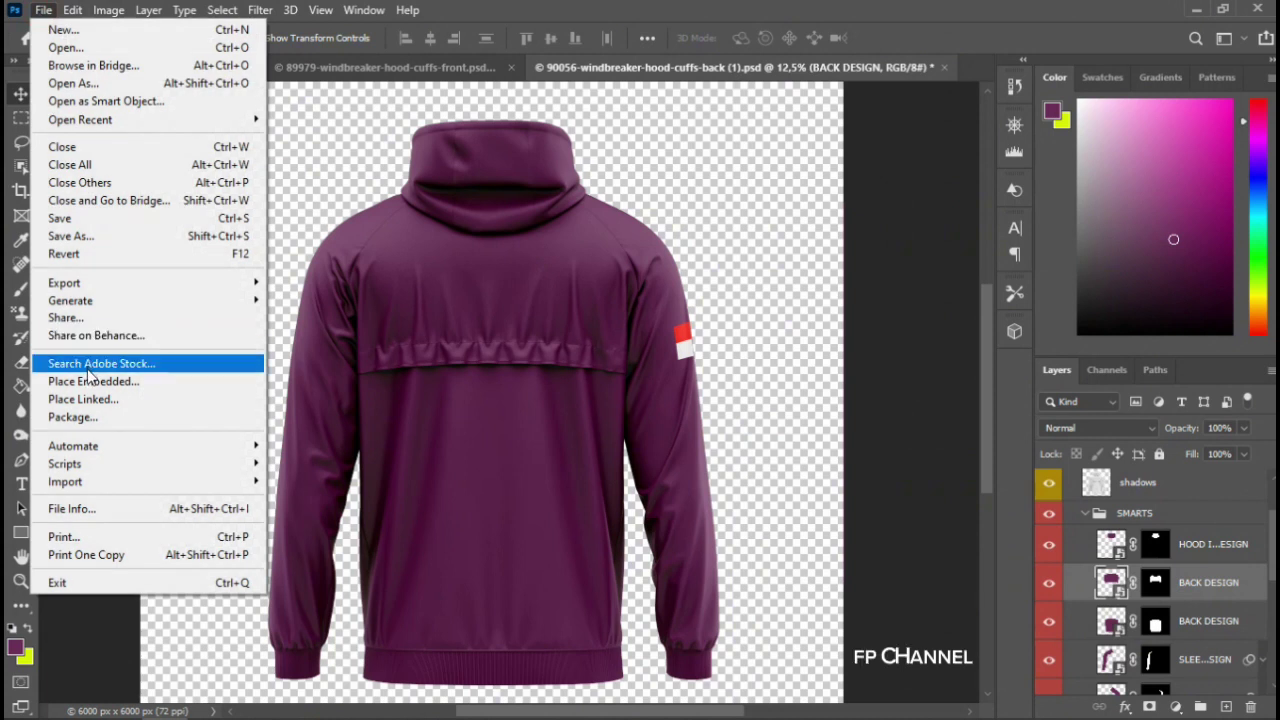
{"action": "left_click", "coordinate": [86, 382]}
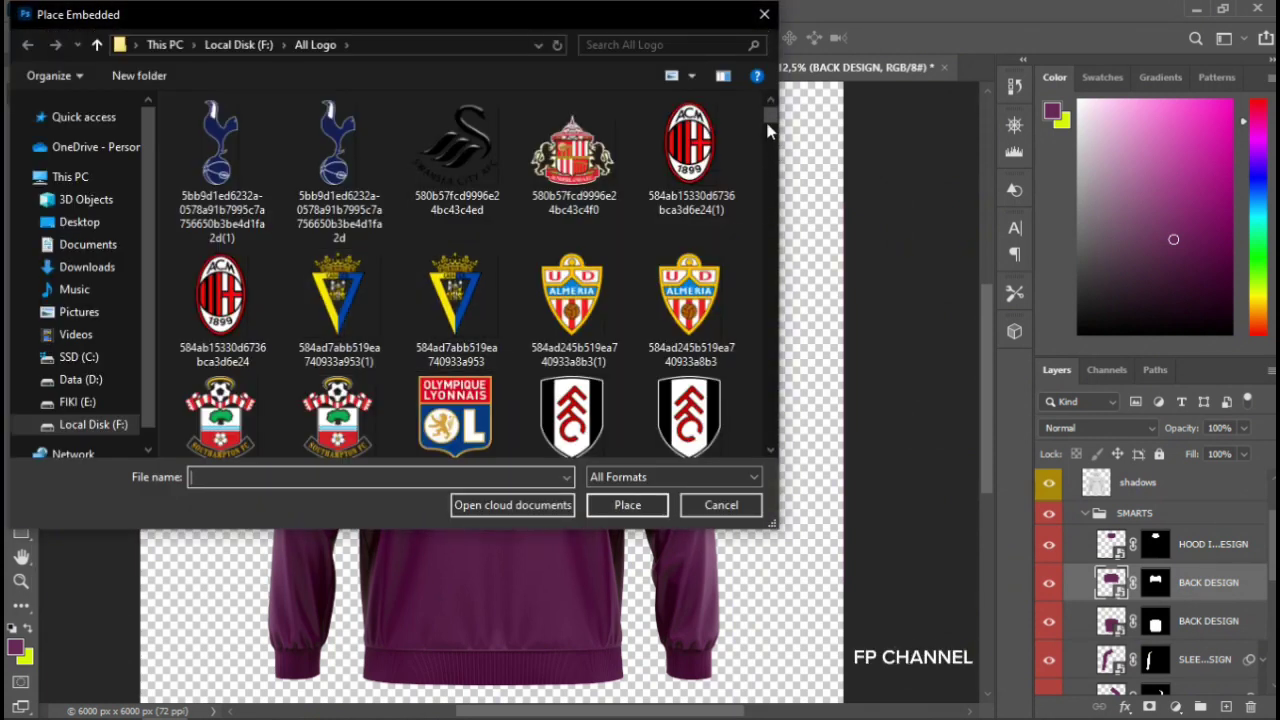
{"action": "left_click_drag", "start_coordinate": [770, 115], "coordinate": [766, 425]}
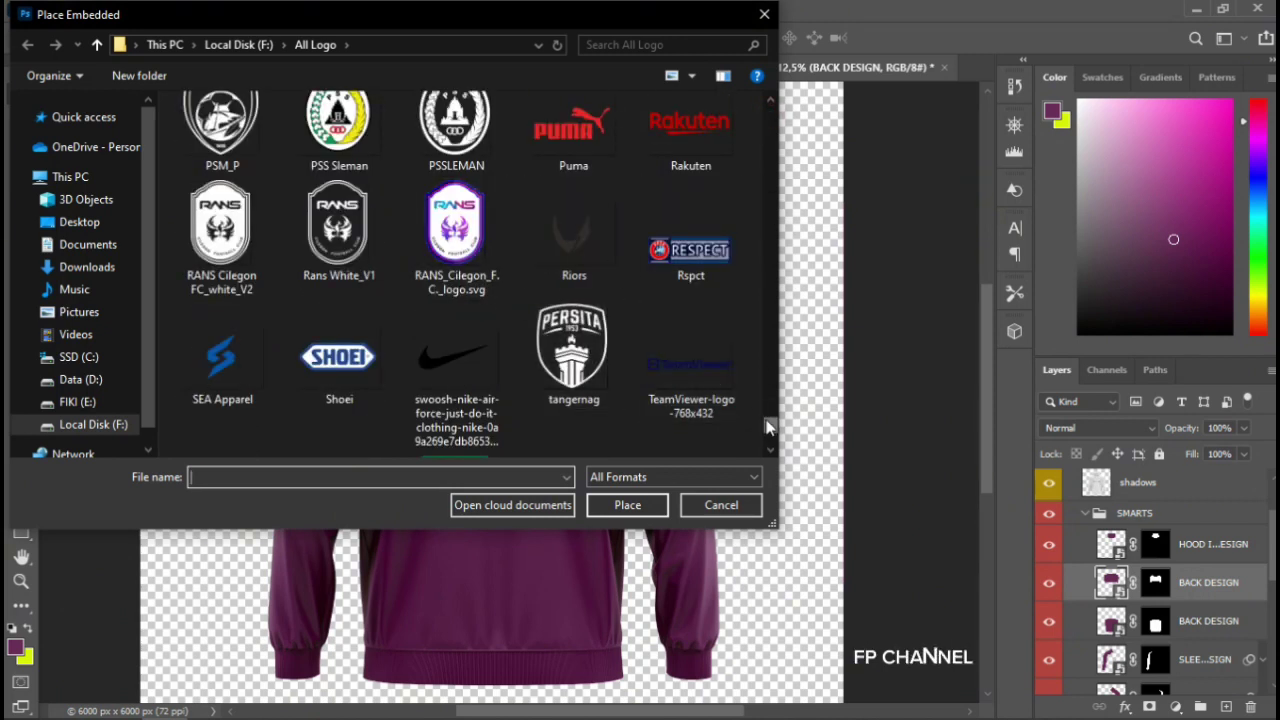
{"action": "left_click_drag", "start_coordinate": [768, 424], "coordinate": [772, 437]}
{"action": "left_click", "coordinate": [331, 182]}
{"action": "left_click", "coordinate": [627, 505]}
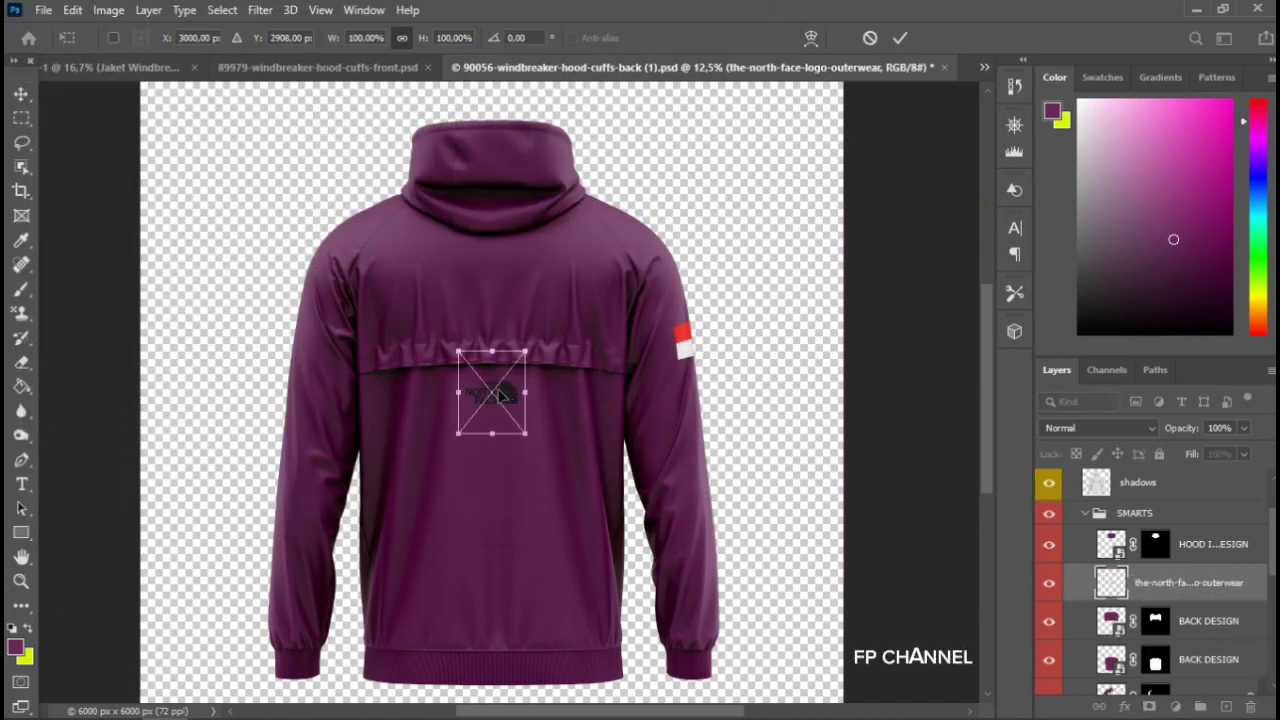
{"action": "left_click_drag", "start_coordinate": [503, 400], "coordinate": [580, 286]}
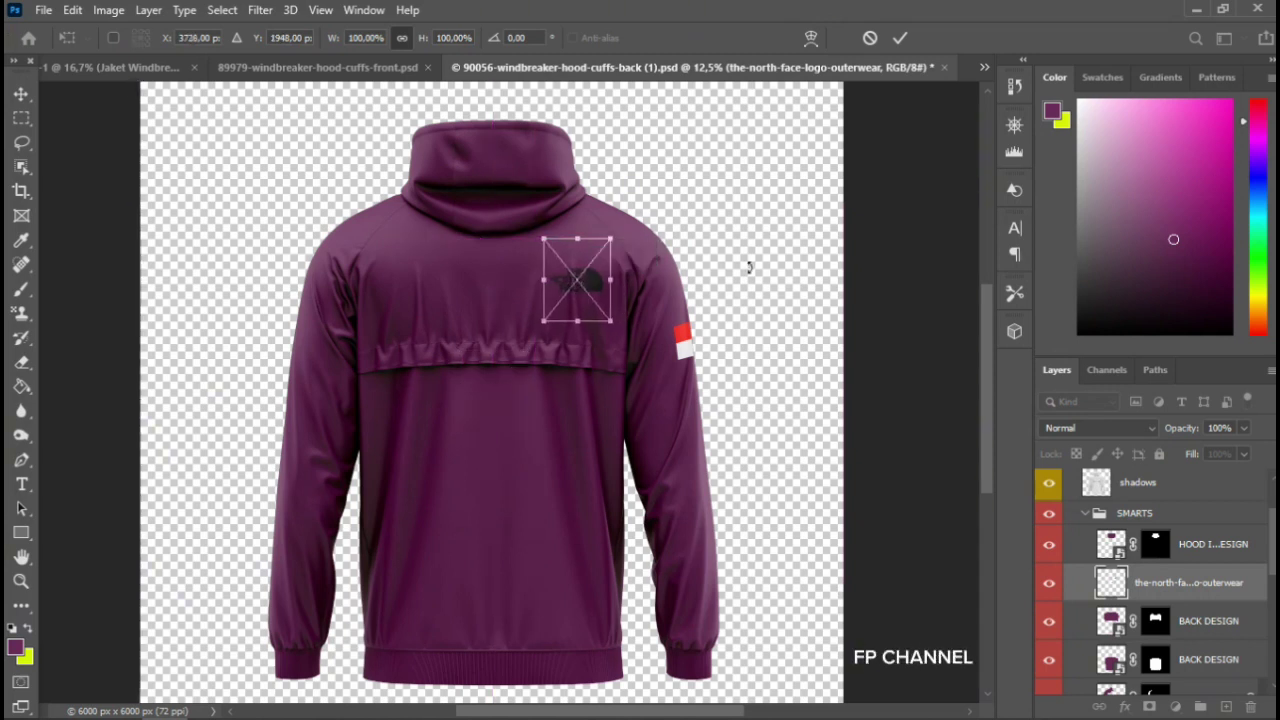
{"action": "left_click", "coordinate": [900, 38]}
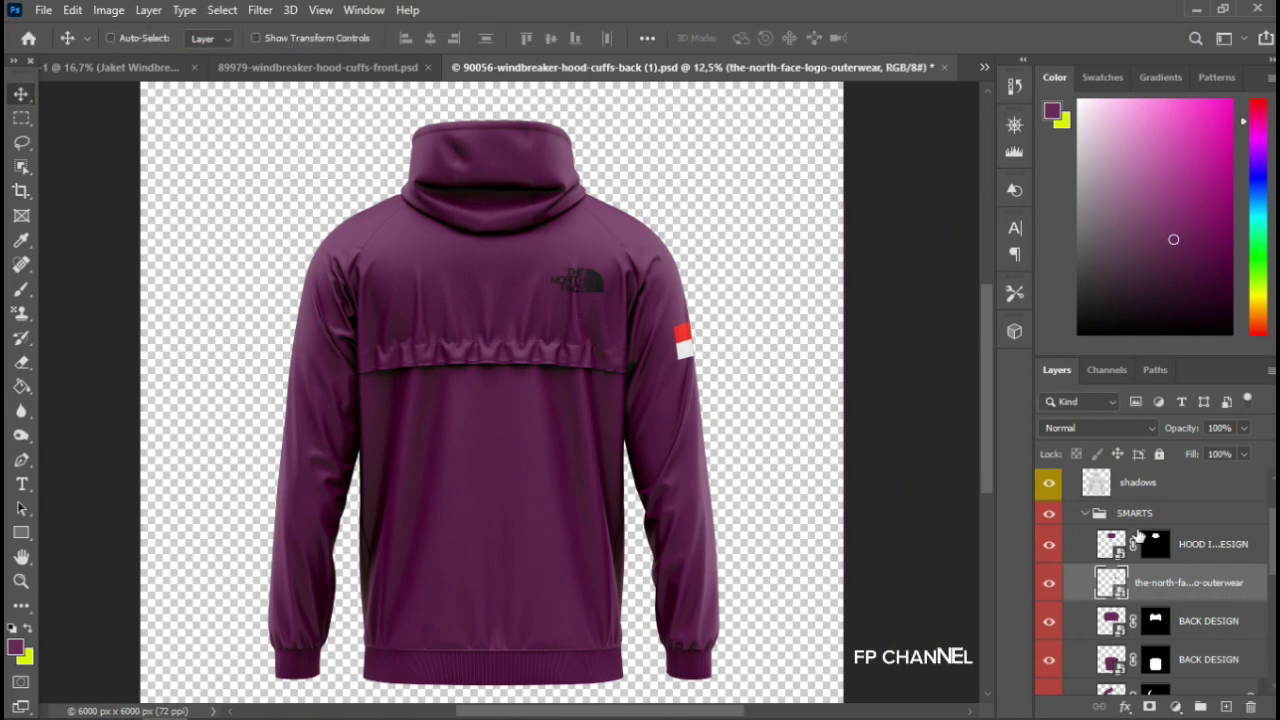
{"action": "left_click", "coordinate": [1124, 707]}
Give the logo a white Color Overlay effect
{"action": "left_click", "coordinate": [1160, 628]}
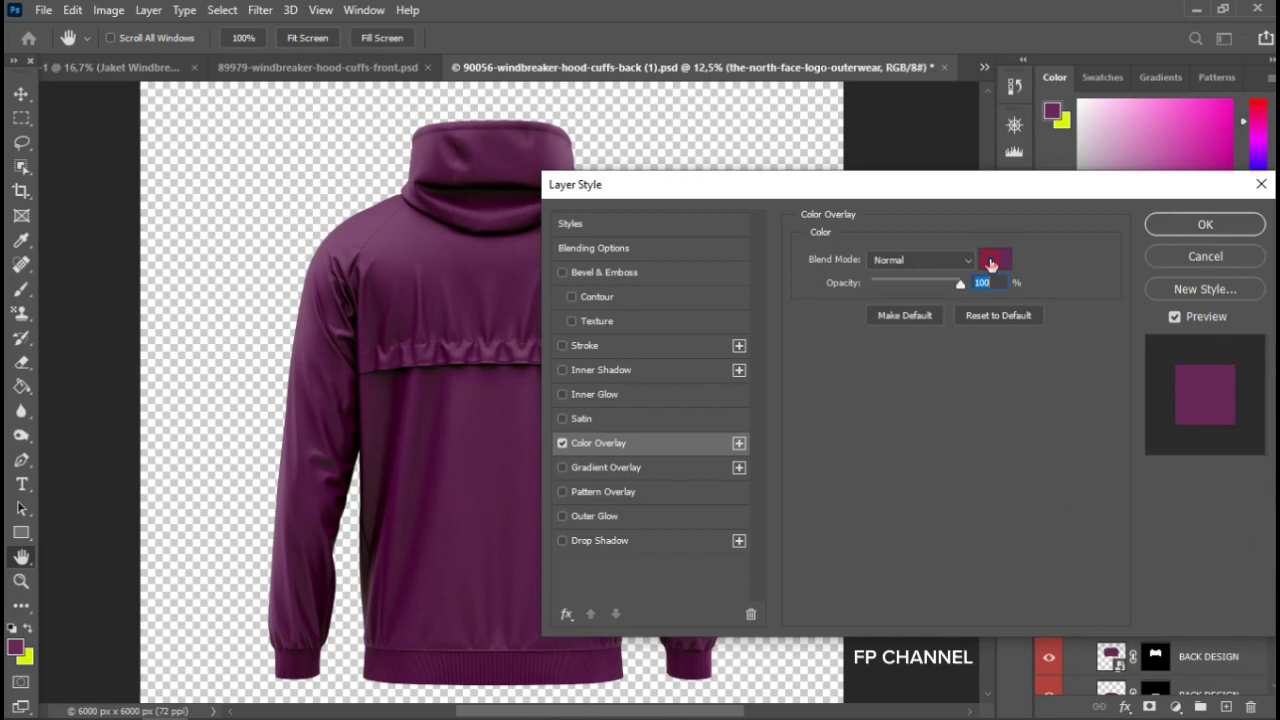
{"action": "left_click", "coordinate": [991, 263]}
{"action": "left_click_drag", "start_coordinate": [771, 331], "coordinate": [753, 312]}
{"action": "left_click", "coordinate": [1156, 311]}
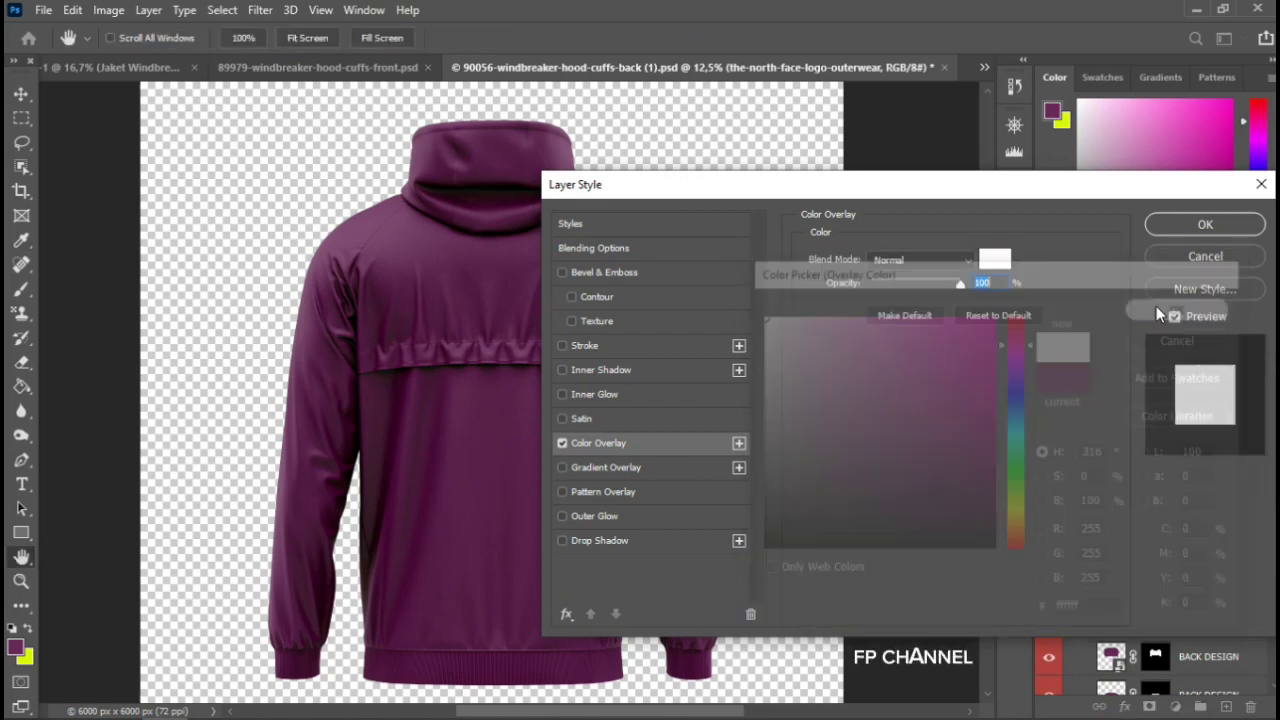
{"action": "left_click", "coordinate": [1165, 224]}
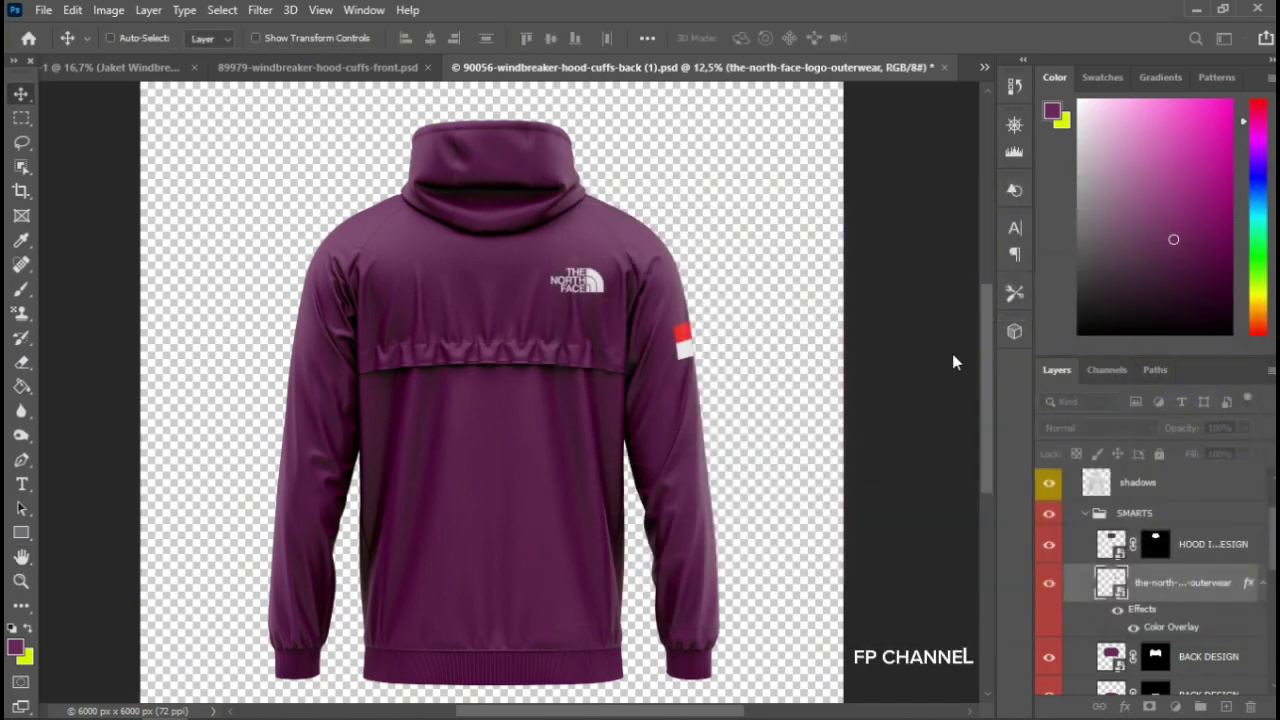
Scale the logo to about 104% and nudge it into place on the upper back
{"action": "key", "text": "ctrl+t"}
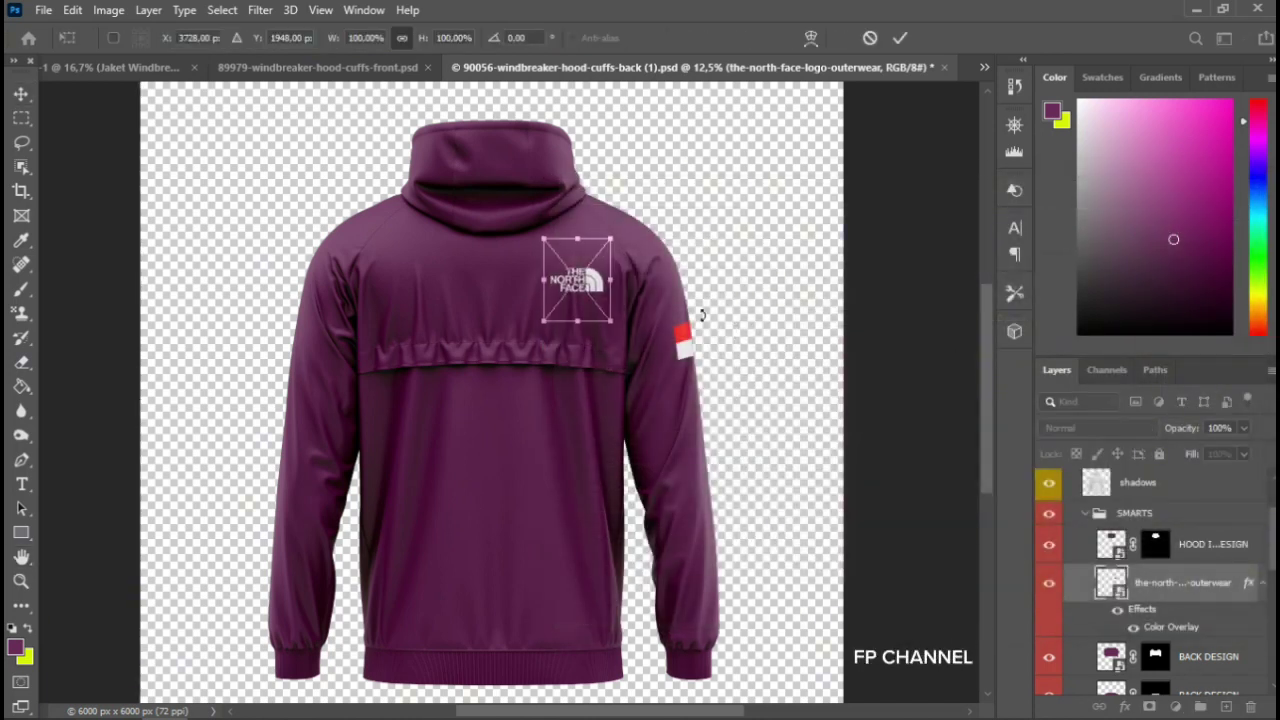
{"action": "left_click_drag", "start_coordinate": [609, 320], "coordinate": [614, 325]}
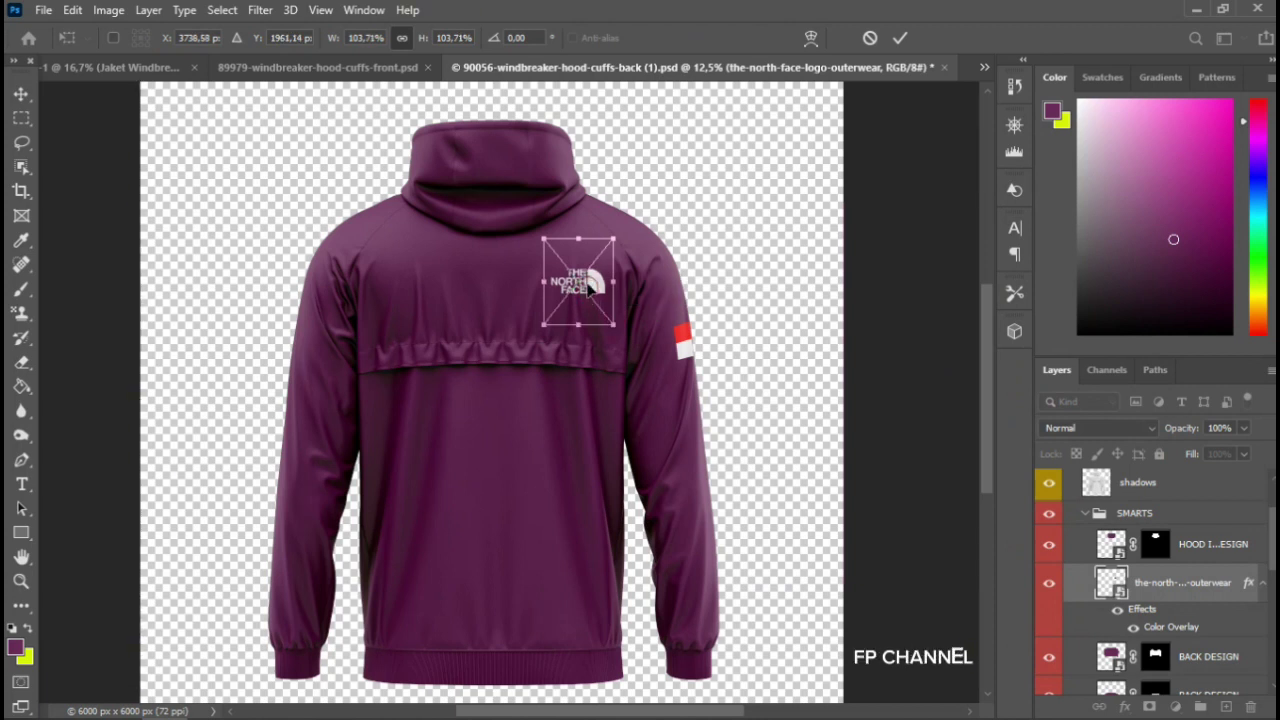
{"action": "left_click_drag", "start_coordinate": [590, 286], "coordinate": [591, 287]}
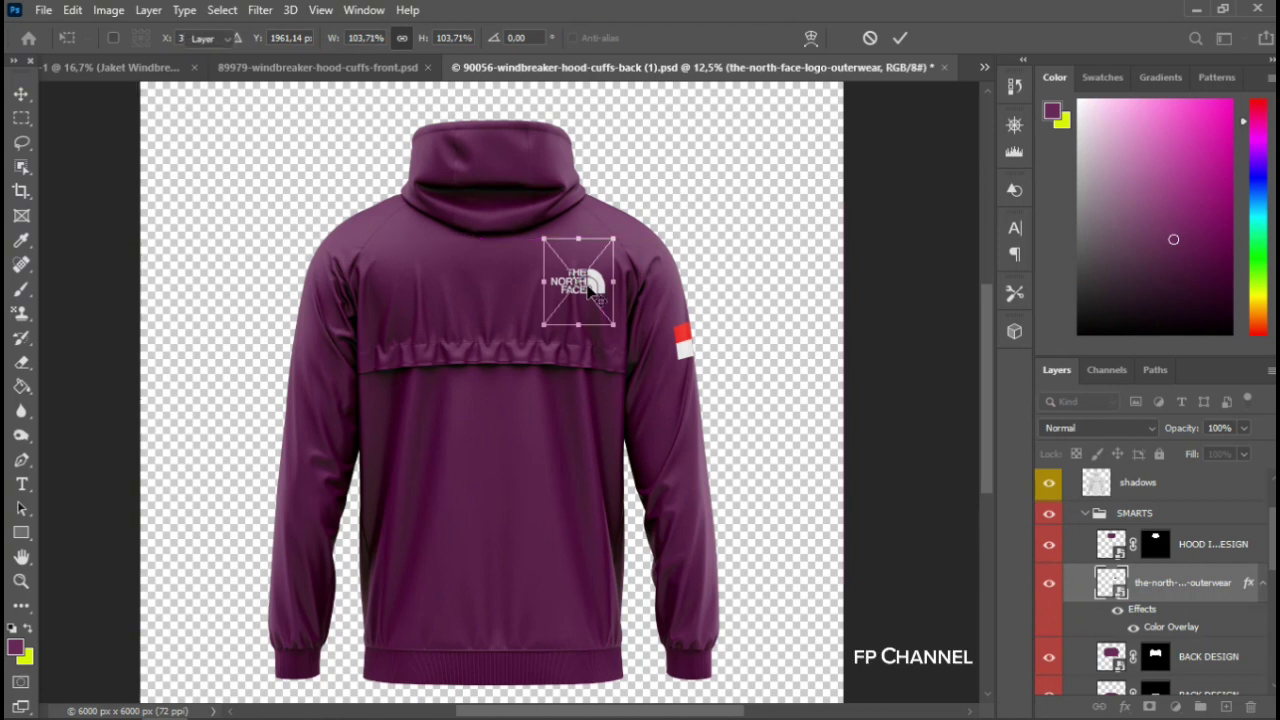
{"action": "key", "text": "Return"}
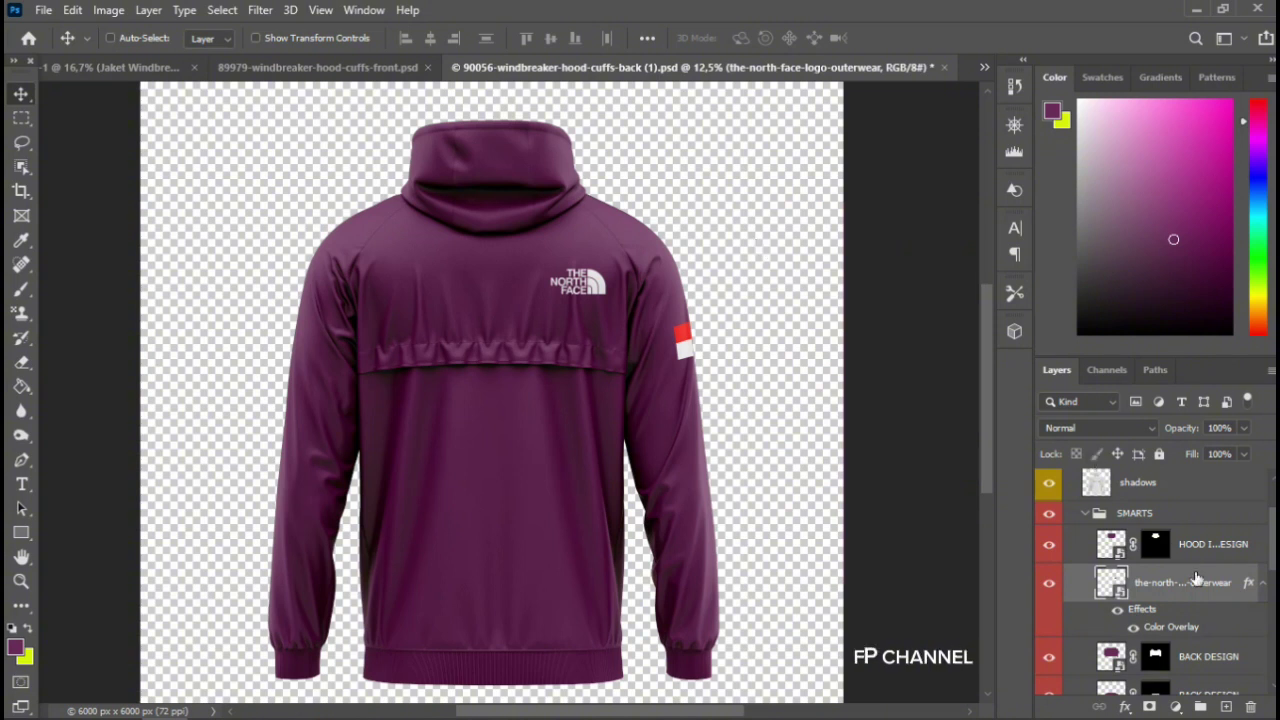
{"action": "left_click_drag", "start_coordinate": [1272, 550], "coordinate": [1272, 665]}
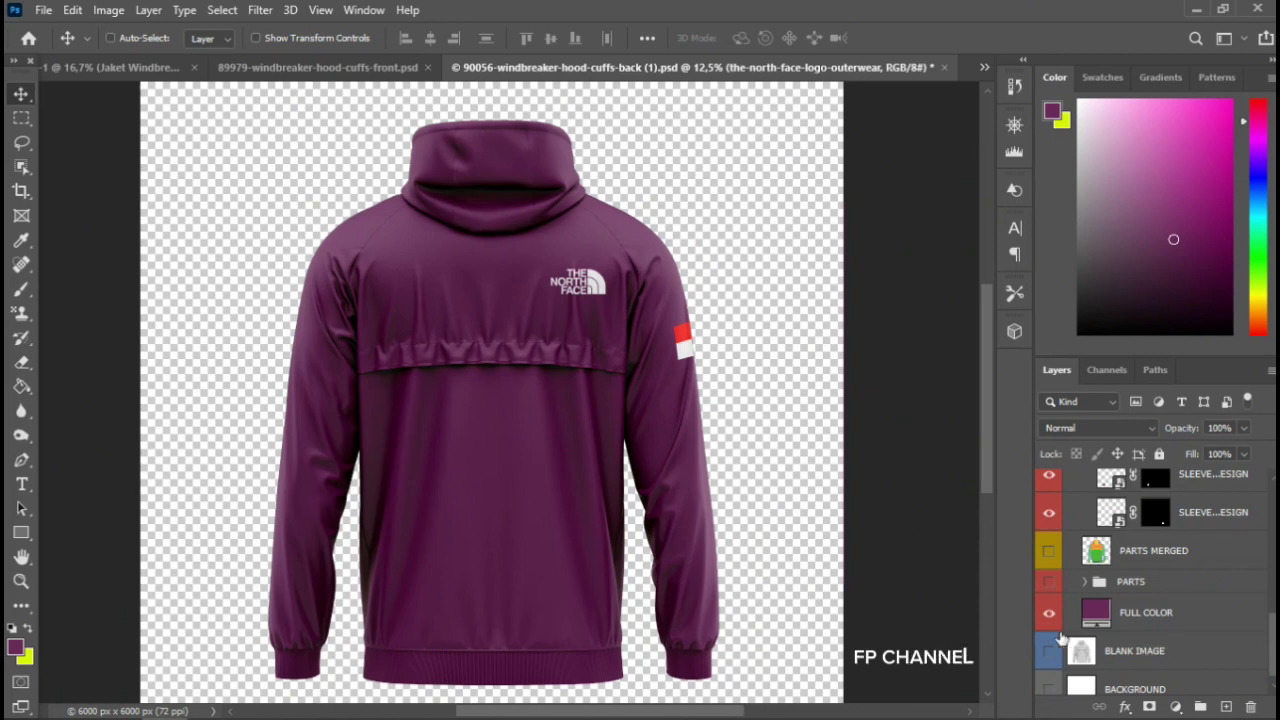
Show the white BACKGROUND layer and compare the back mockup against the front mockup
{"action": "left_click", "coordinate": [1049, 689]}
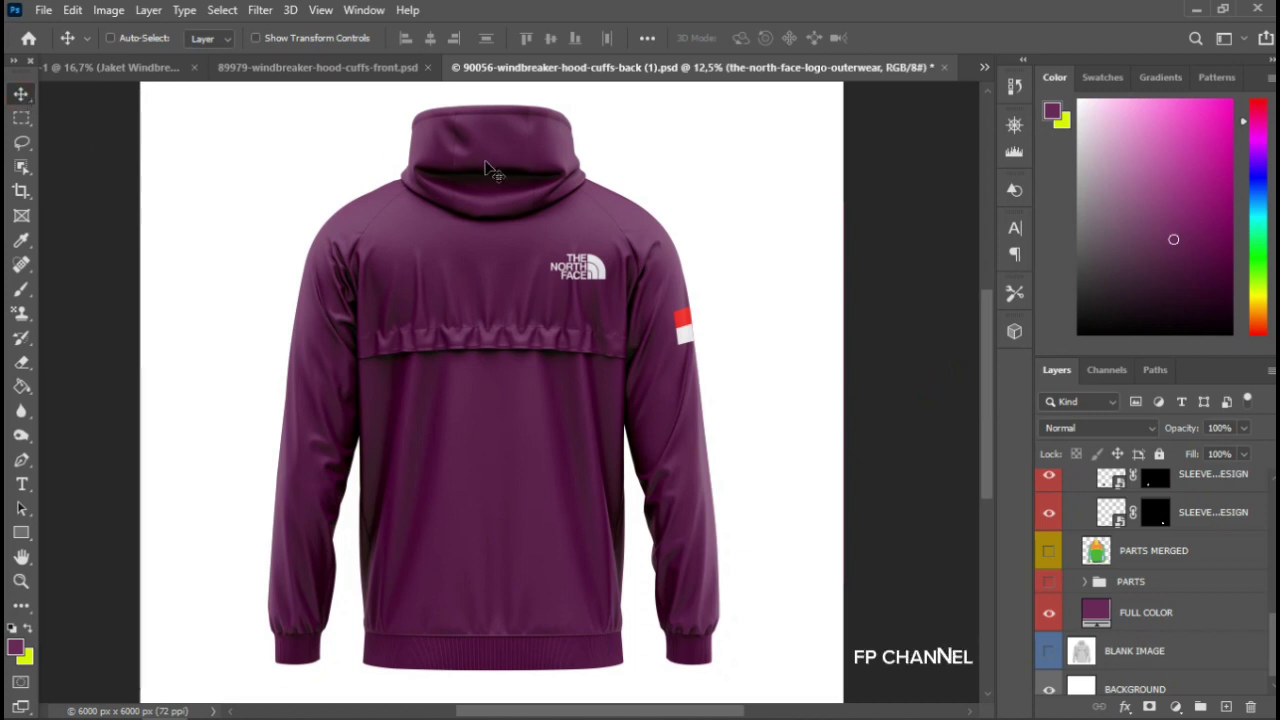
{"action": "left_click", "coordinate": [366, 68]}
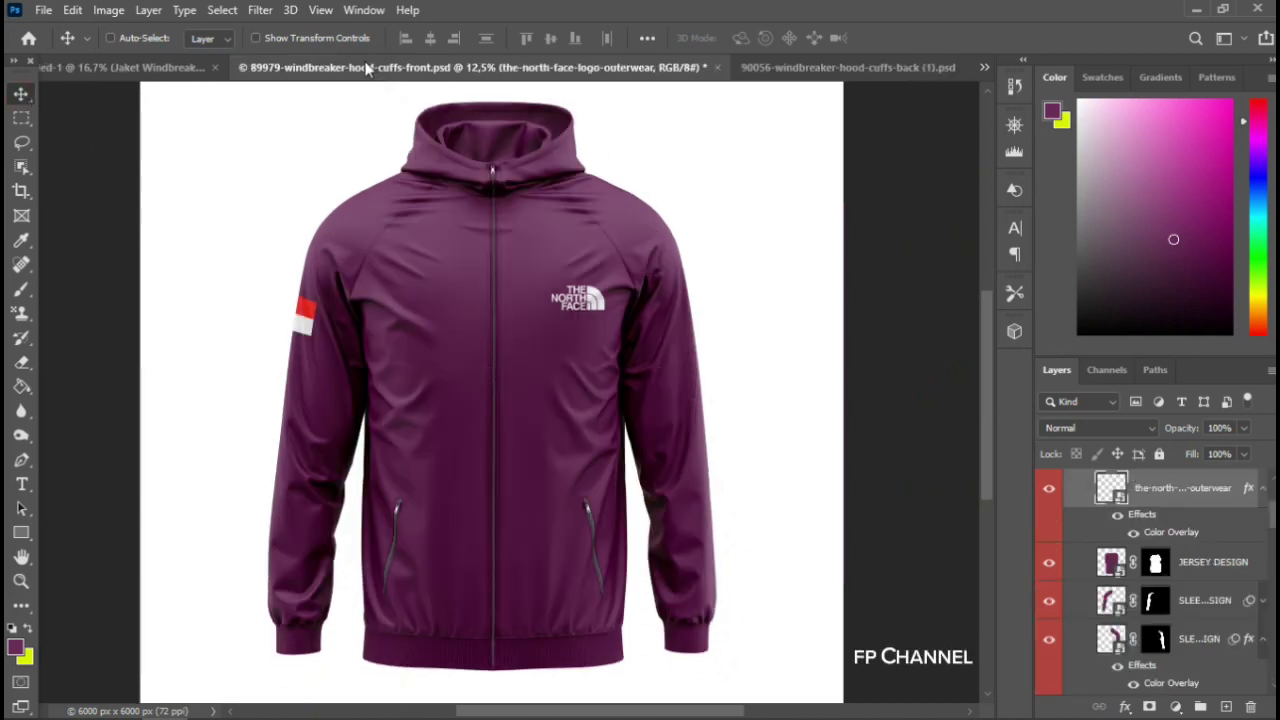
{"action": "left_click", "coordinate": [772, 68]}
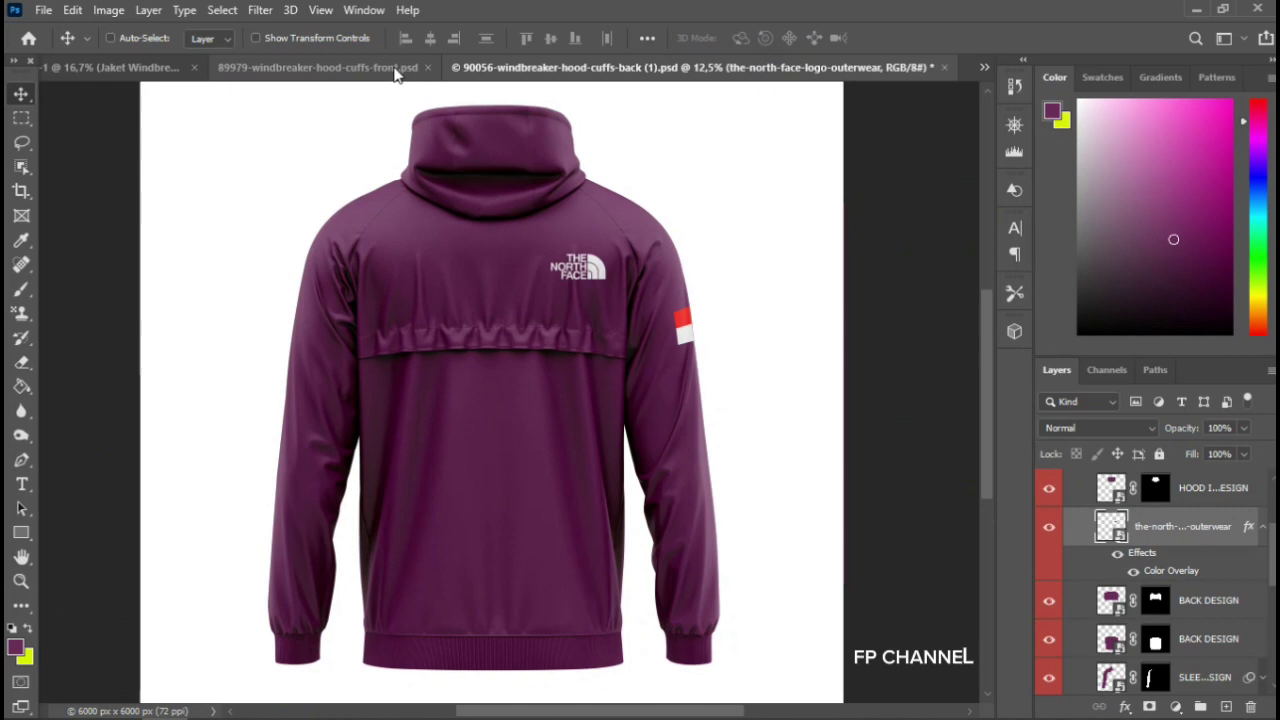
{"action": "left_click", "coordinate": [395, 70]}
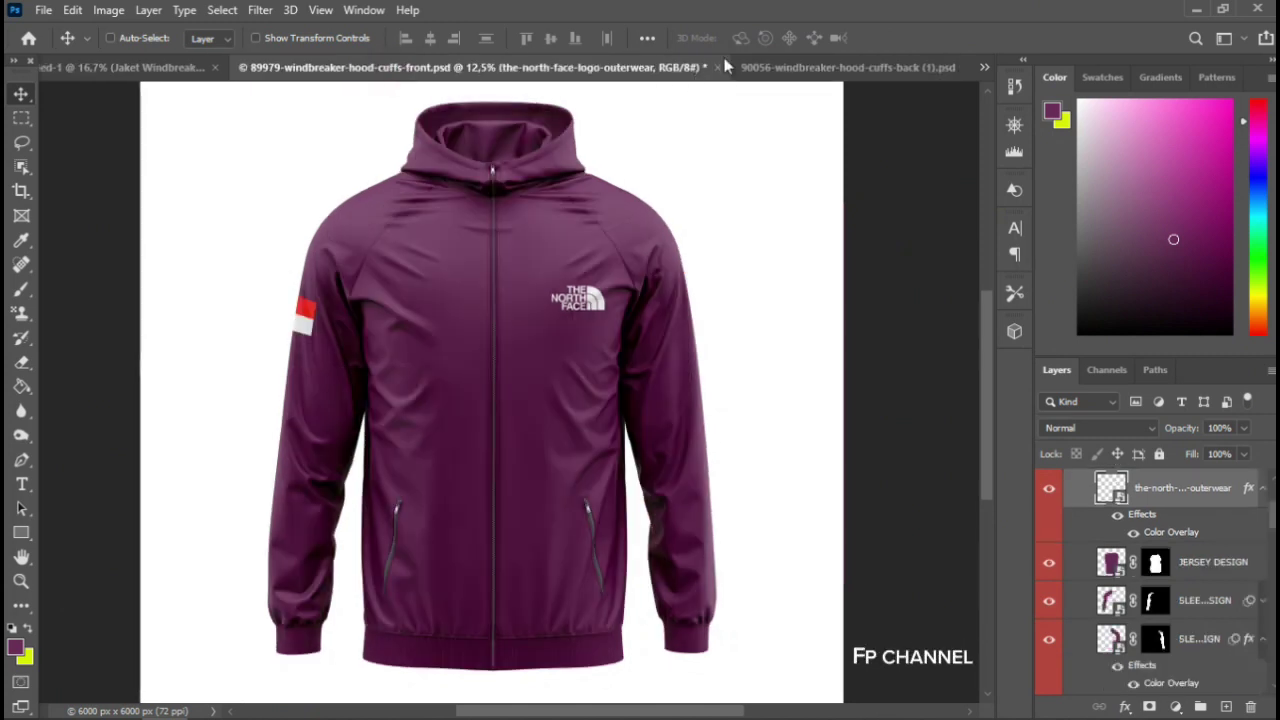
{"action": "left_click", "coordinate": [770, 67]}
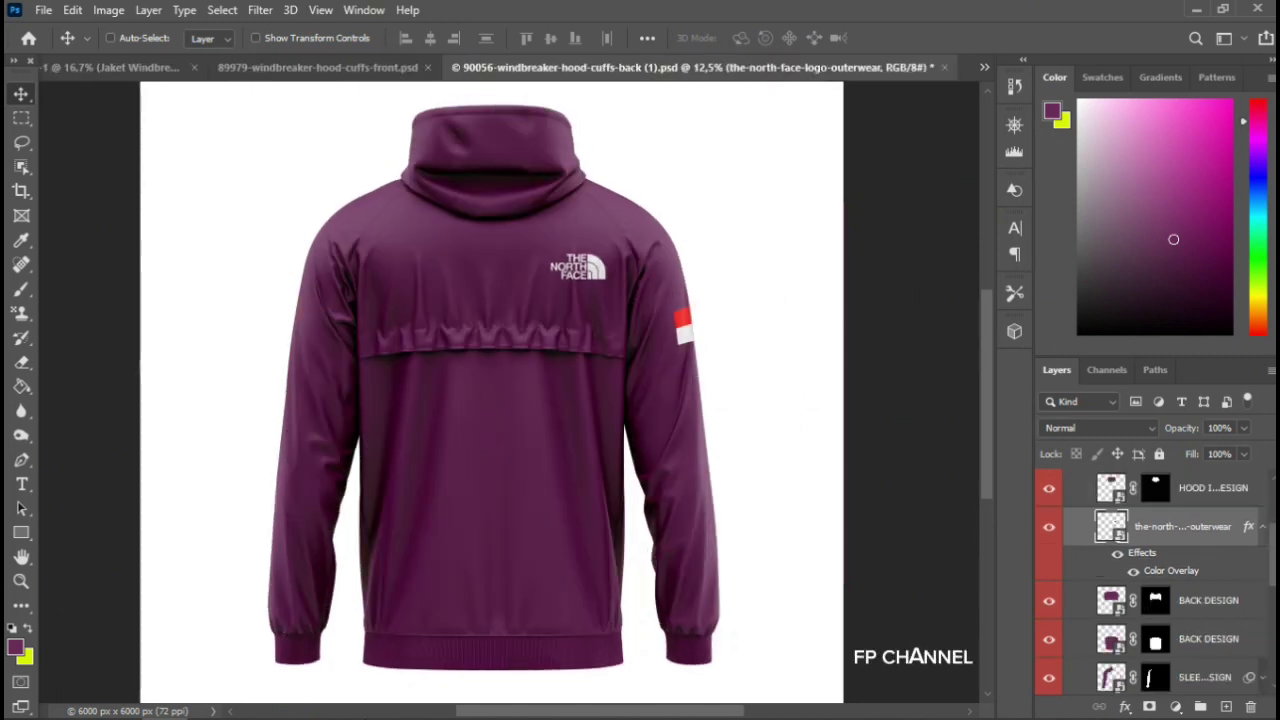